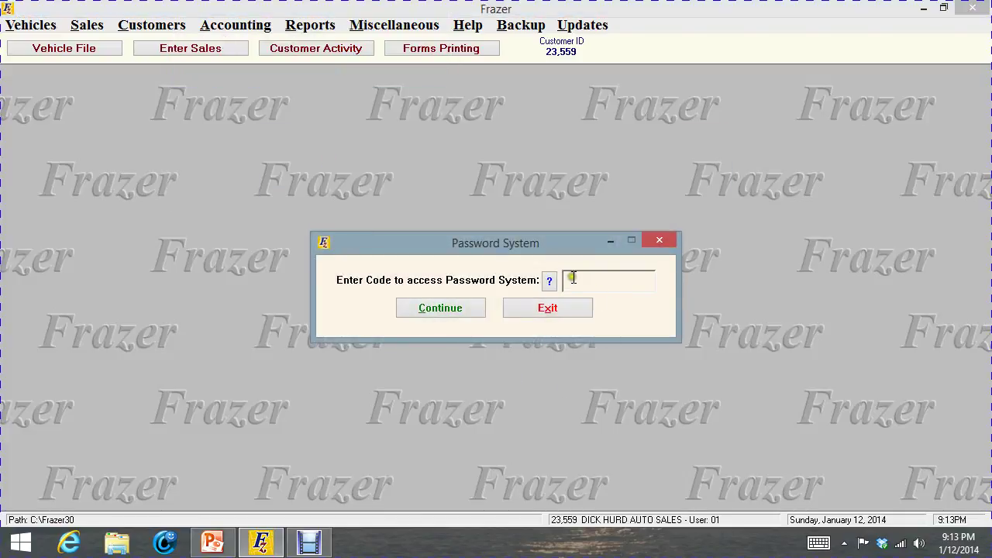
Enter the password system access code and open user 01's access permissions
type("****")
left_click(462, 303)
left_click(419, 168)
left_click(419, 168)
left_click(411, 252)
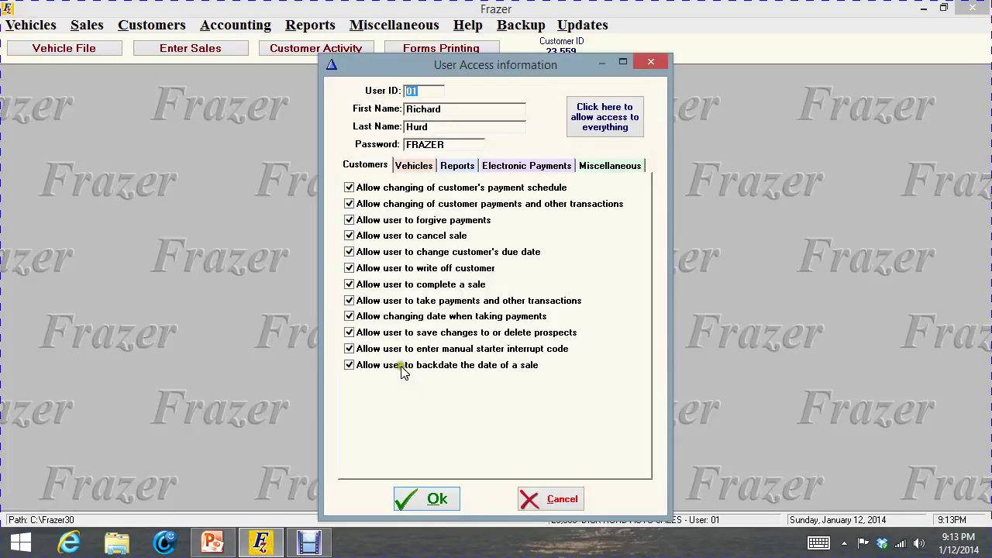
Review the report, electronic payment, miscellaneous and vehicle permissions, then accept and close the user list
left_click(458, 166)
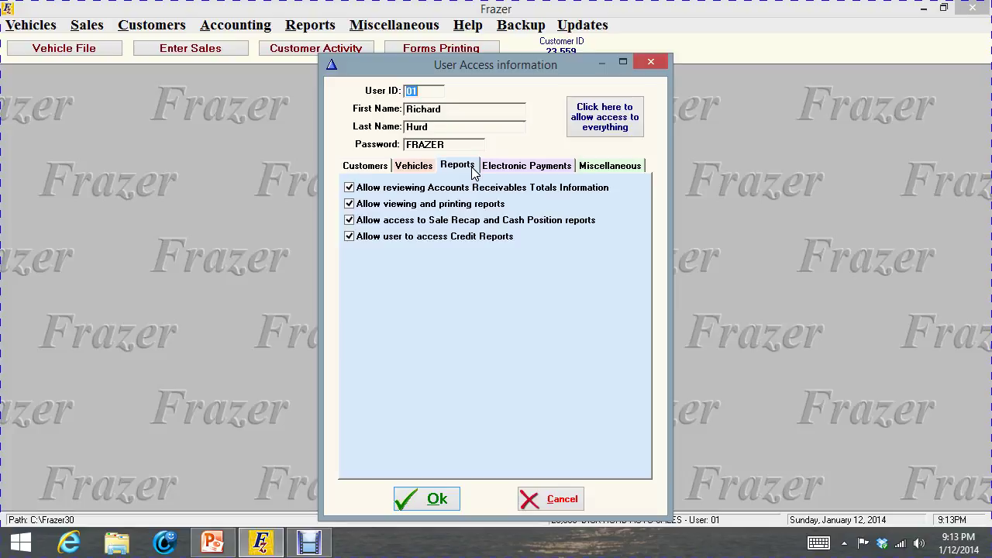
left_click(503, 167)
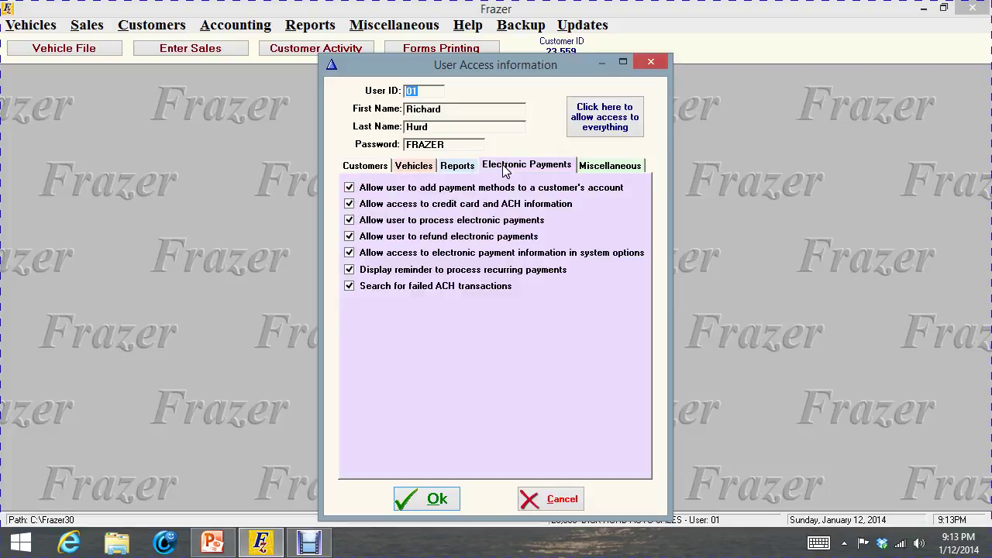
left_click(594, 171)
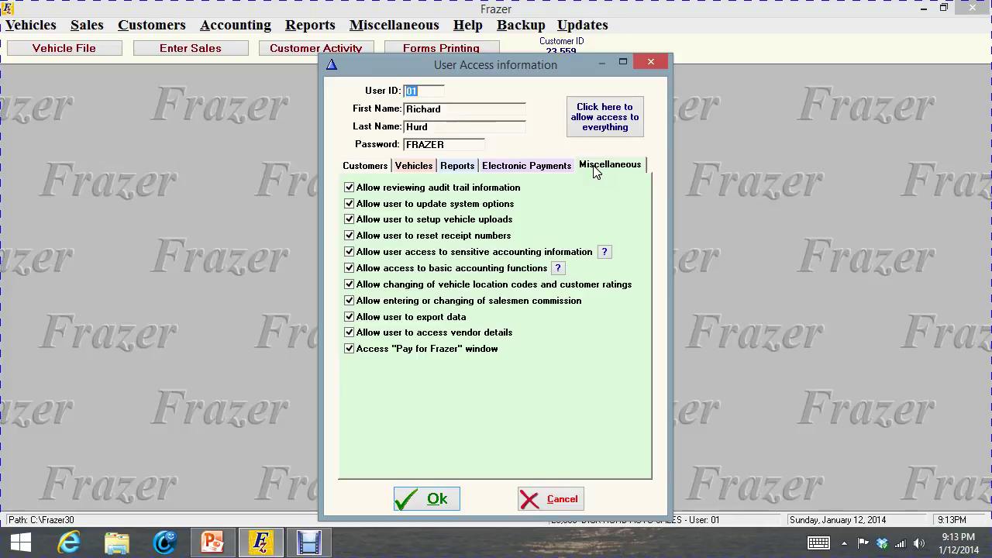
left_click(558, 169)
left_click(465, 171)
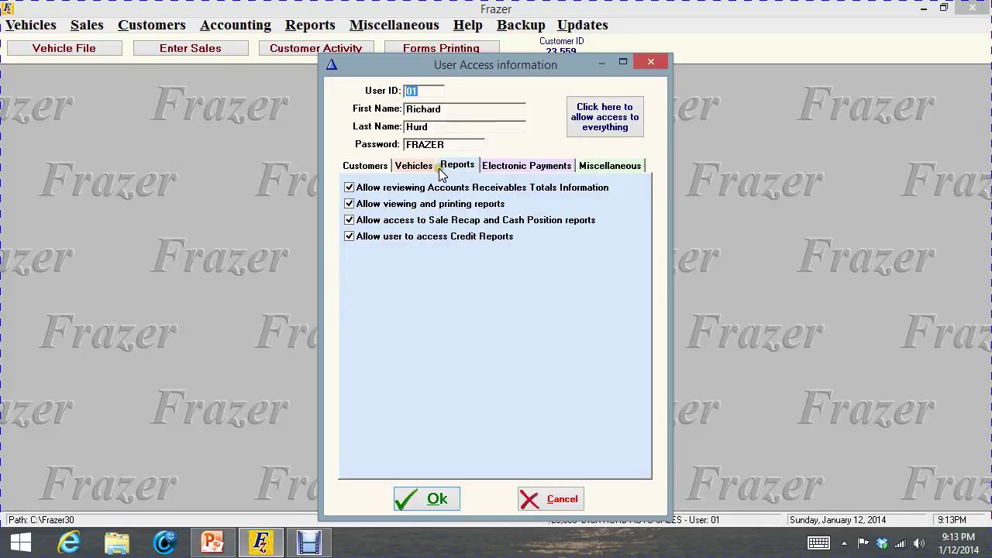
left_click(429, 167)
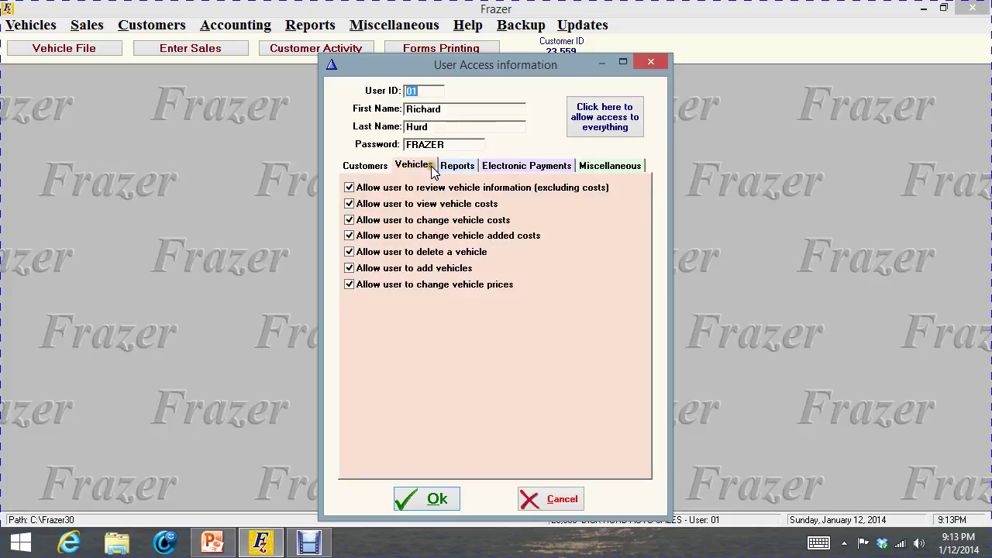
left_click(446, 500)
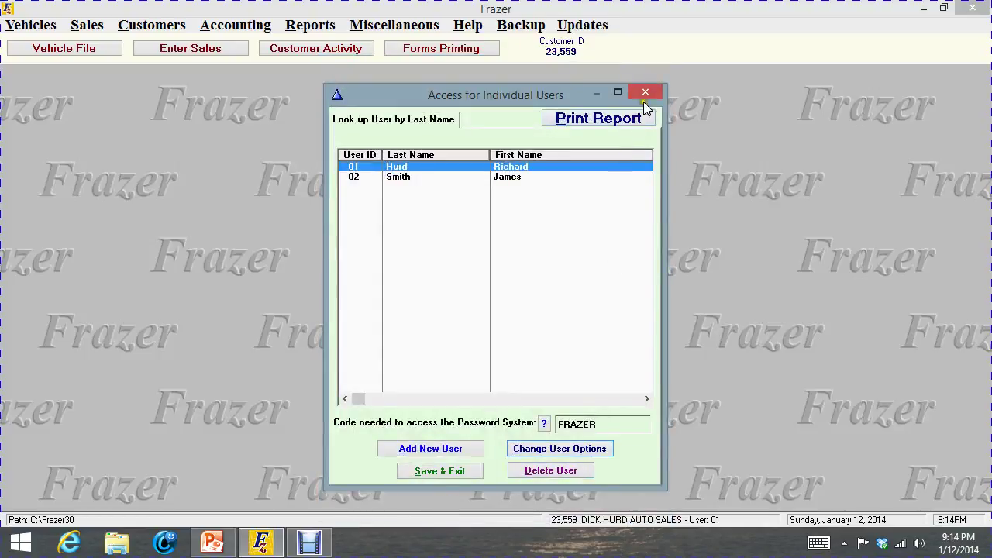
left_click(645, 93)
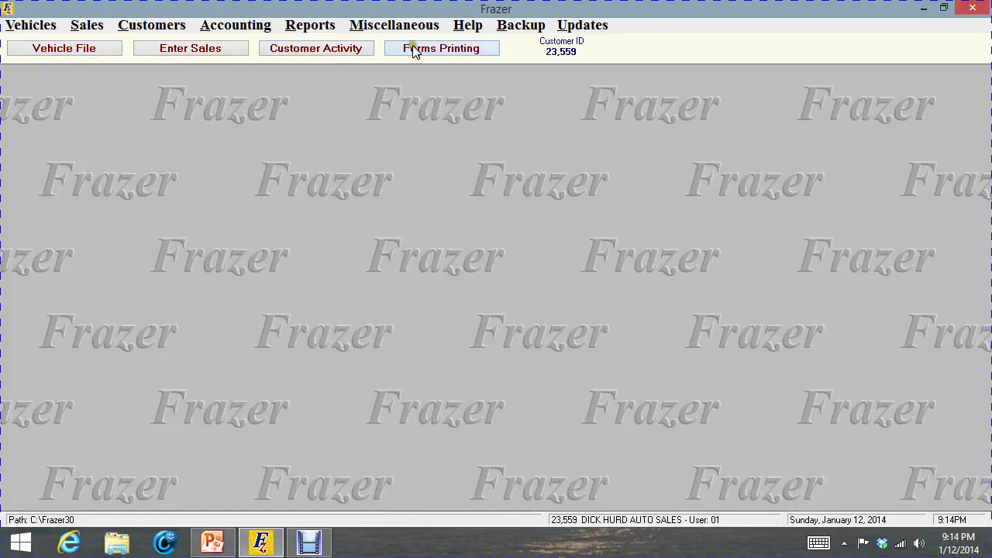
left_click(56, 48)
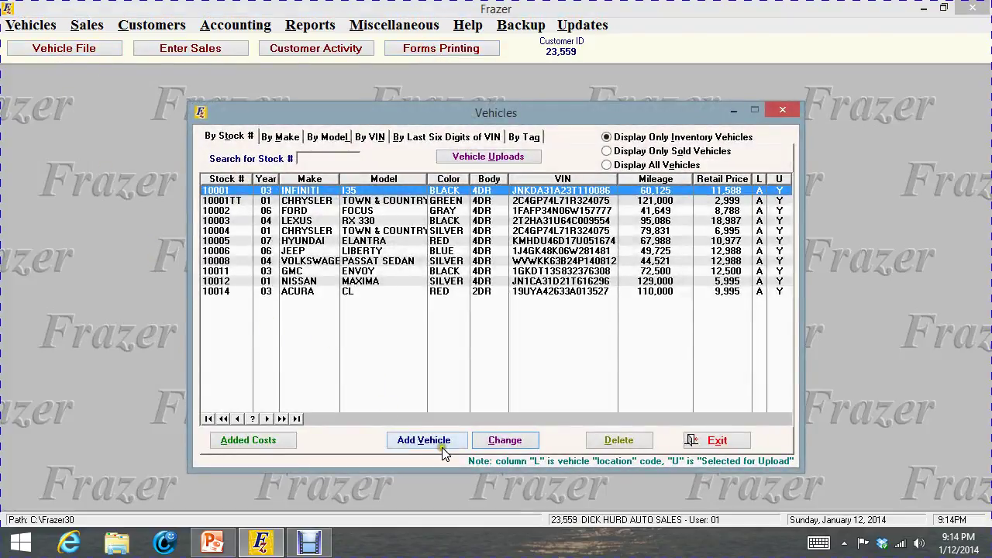
left_click(386, 282)
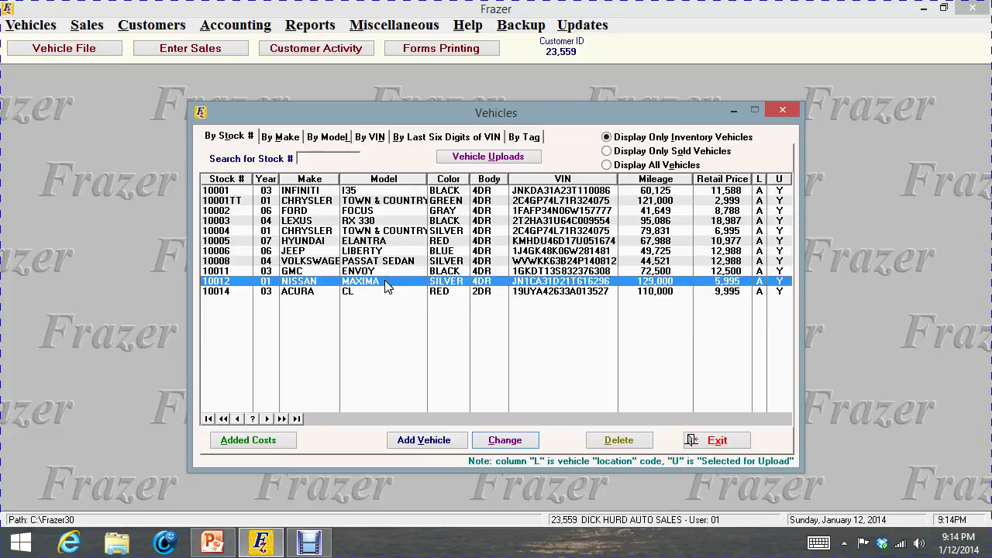
double_click(386, 282)
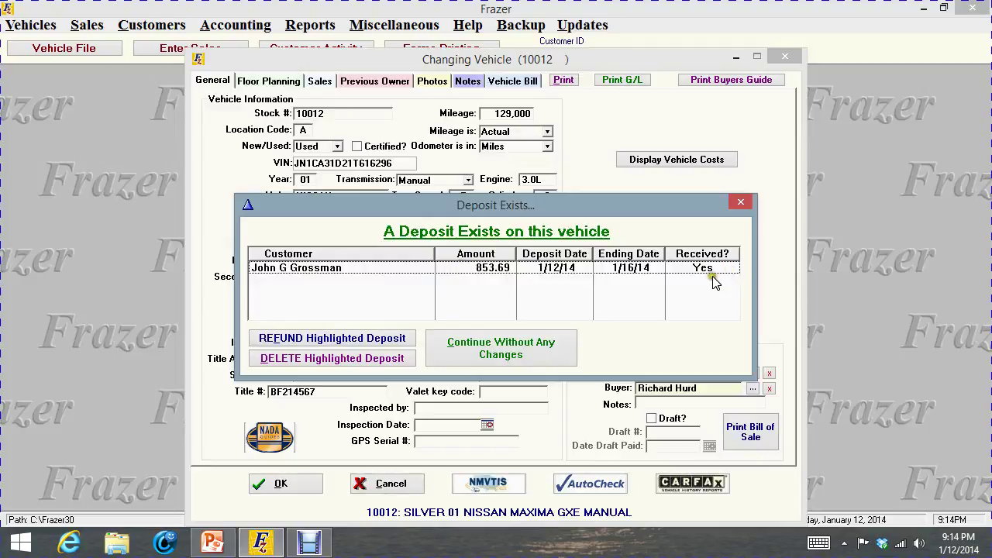
left_click(519, 355)
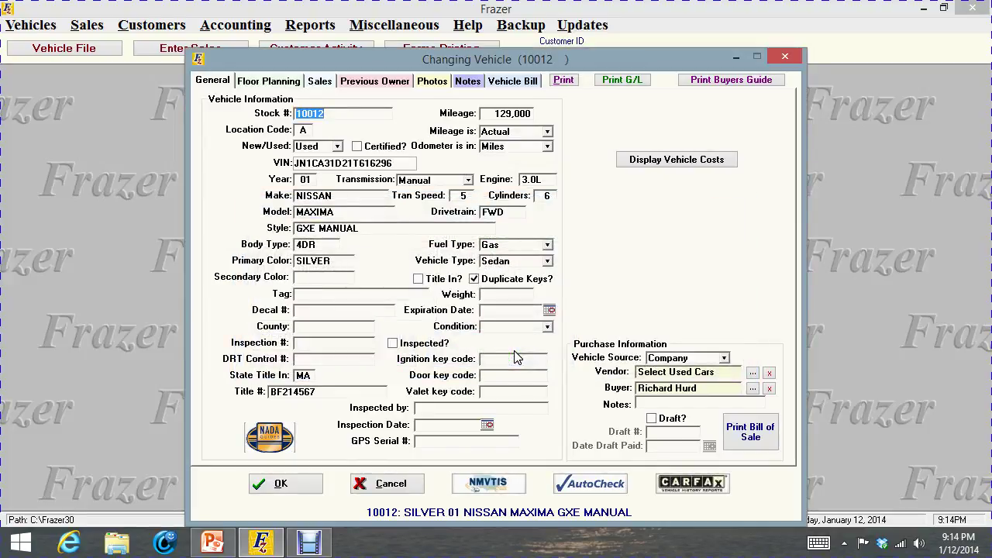
left_click(711, 161)
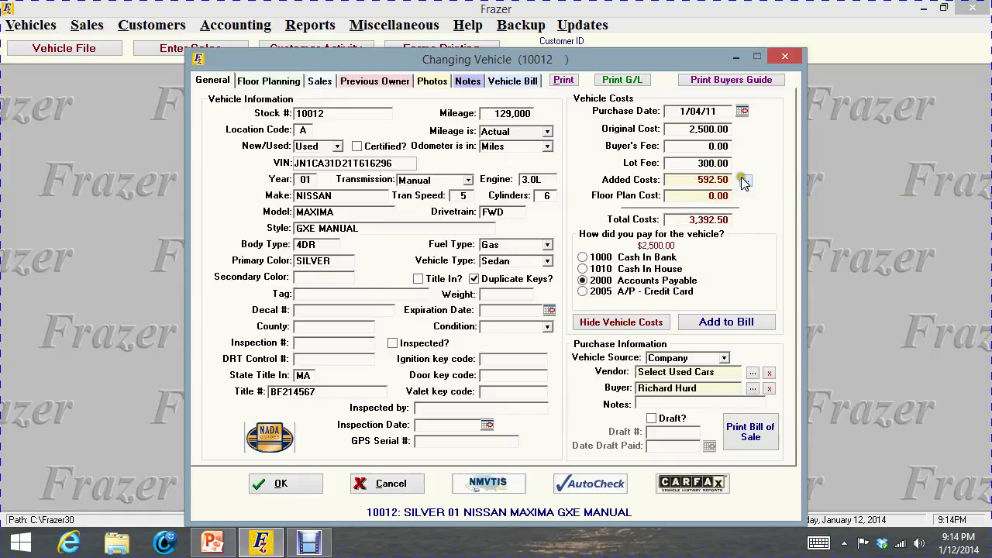
left_click(743, 181)
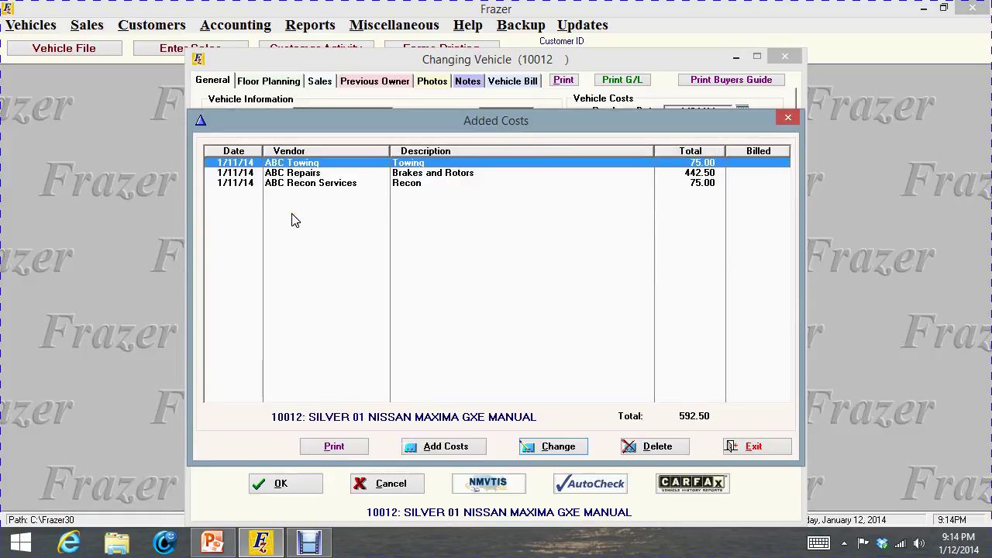
left_click(788, 118)
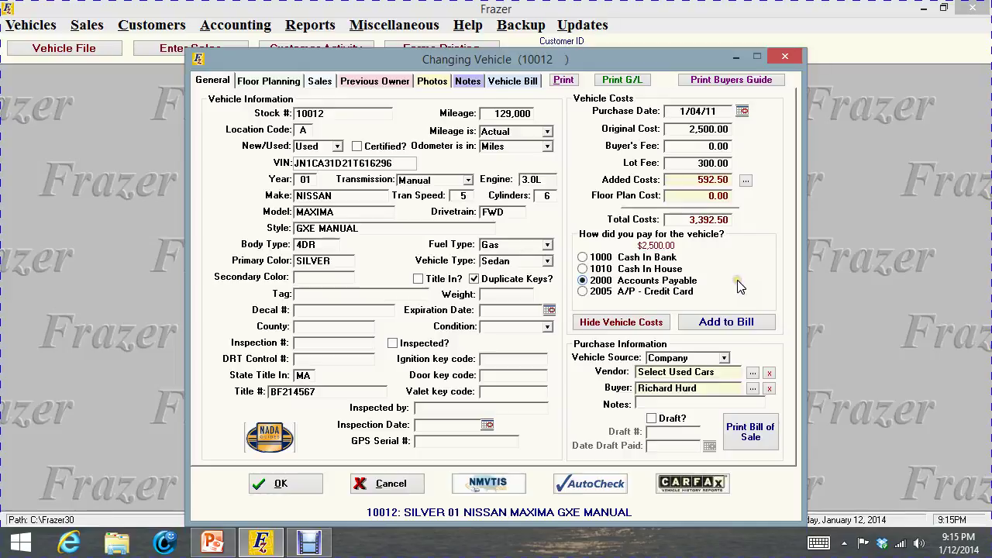
left_click(279, 484)
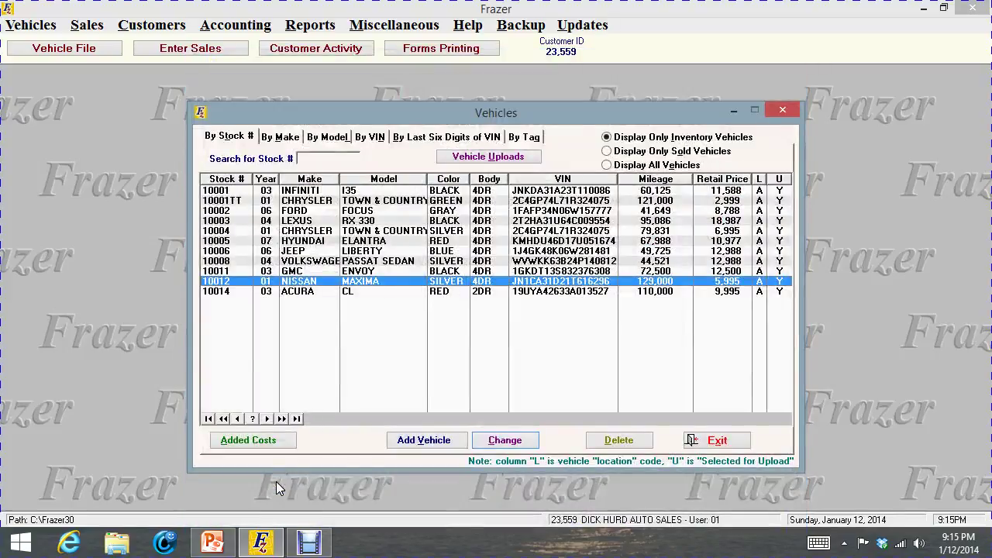
left_click(794, 110)
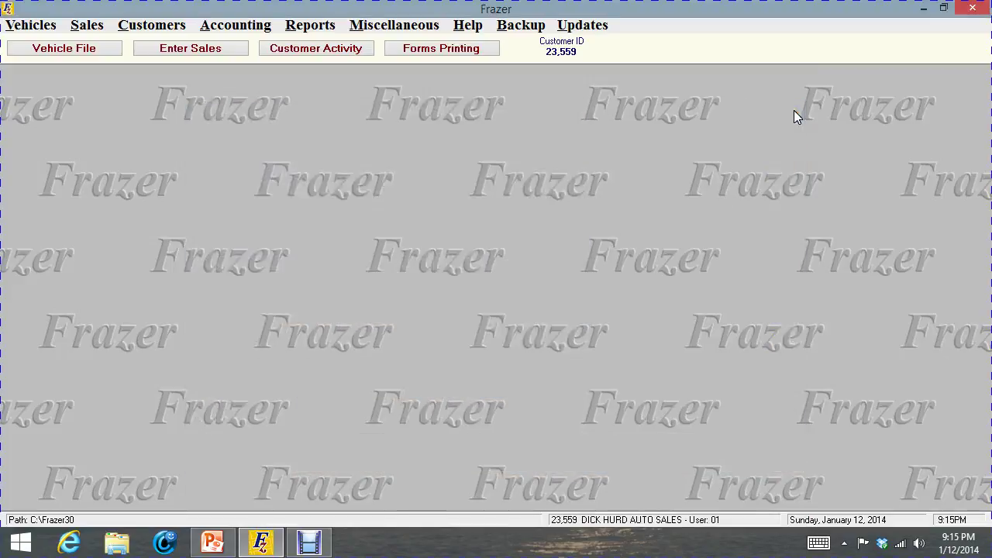
Begin a new sale, set Type of Sale to Cash Sale, and bring up the vehicle list
left_click(211, 49)
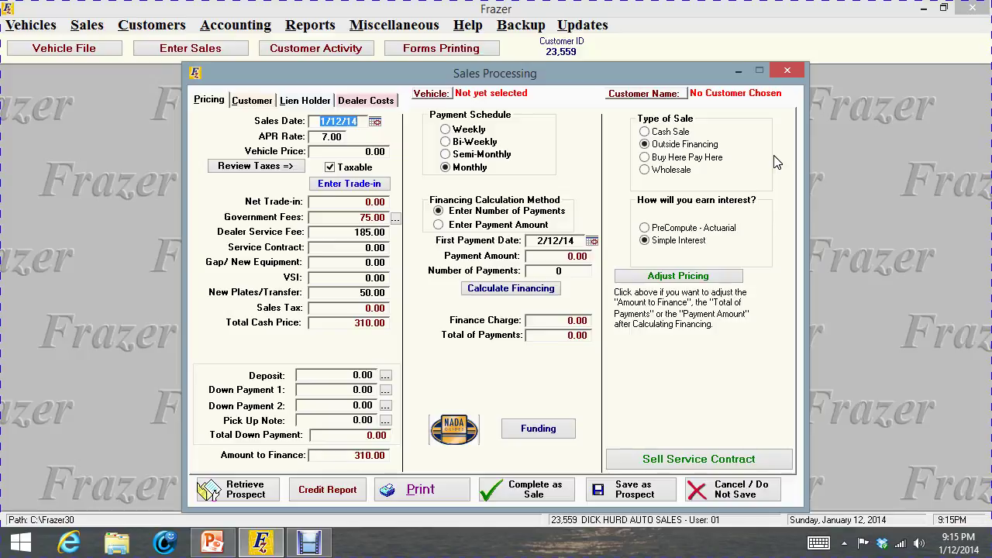
key("XF86AudioRaiseVolume")
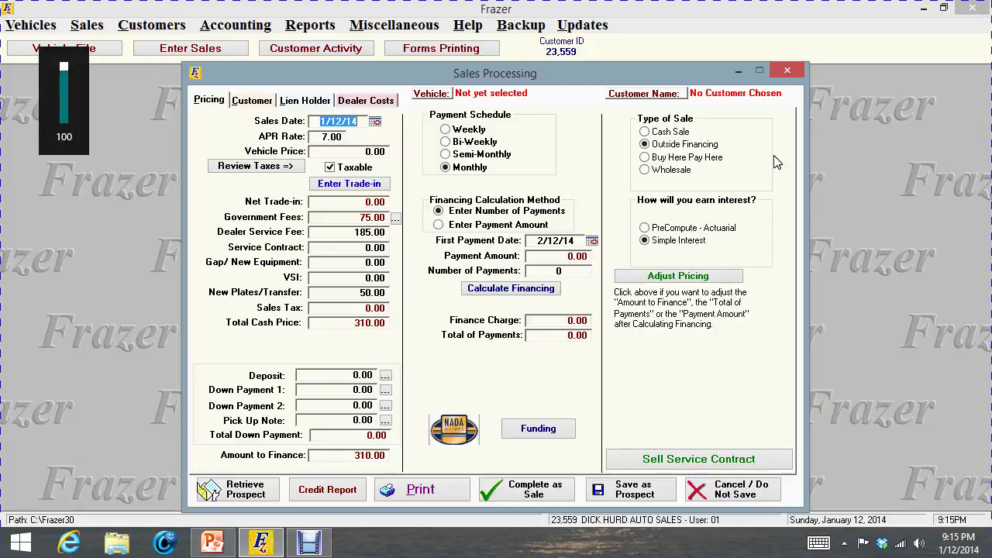
left_click(647, 158)
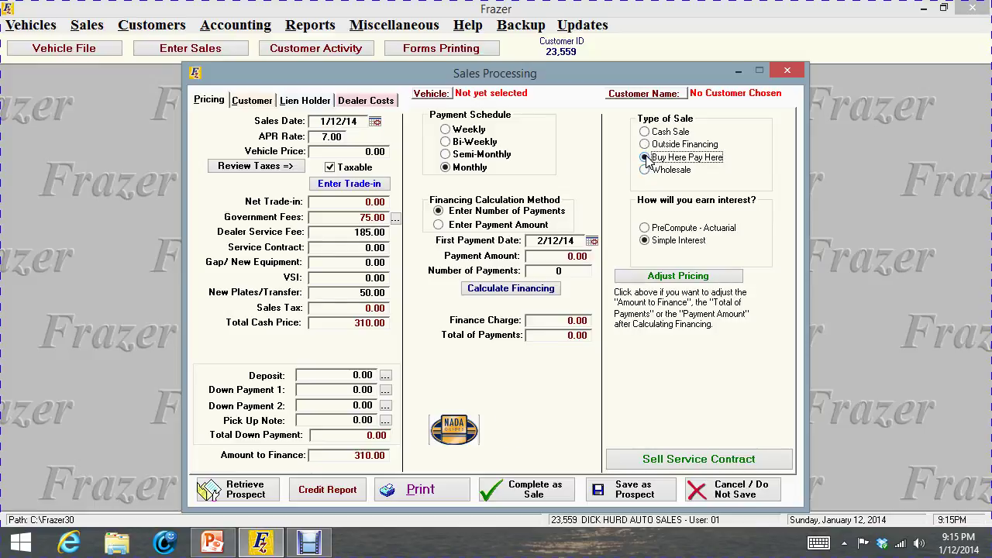
left_click(643, 172)
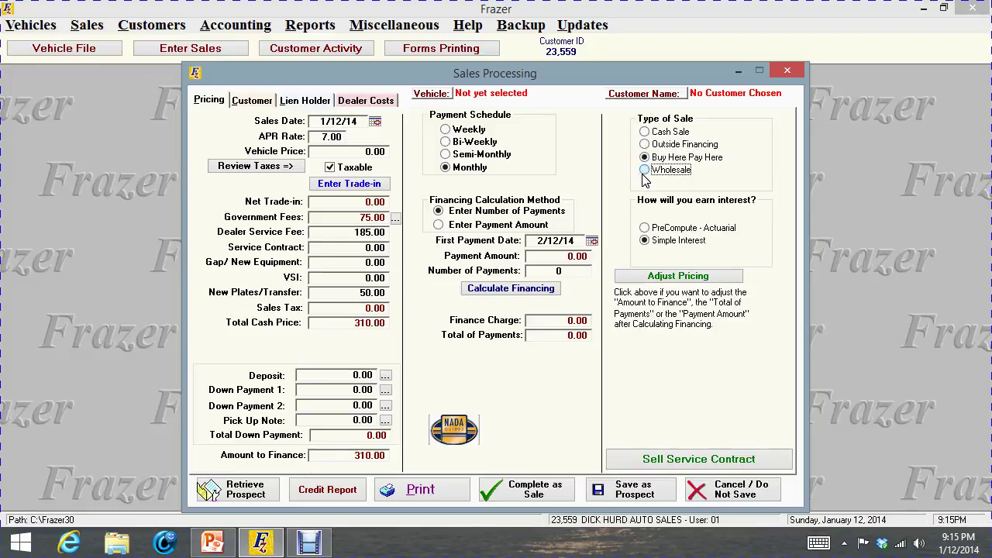
left_click(644, 133)
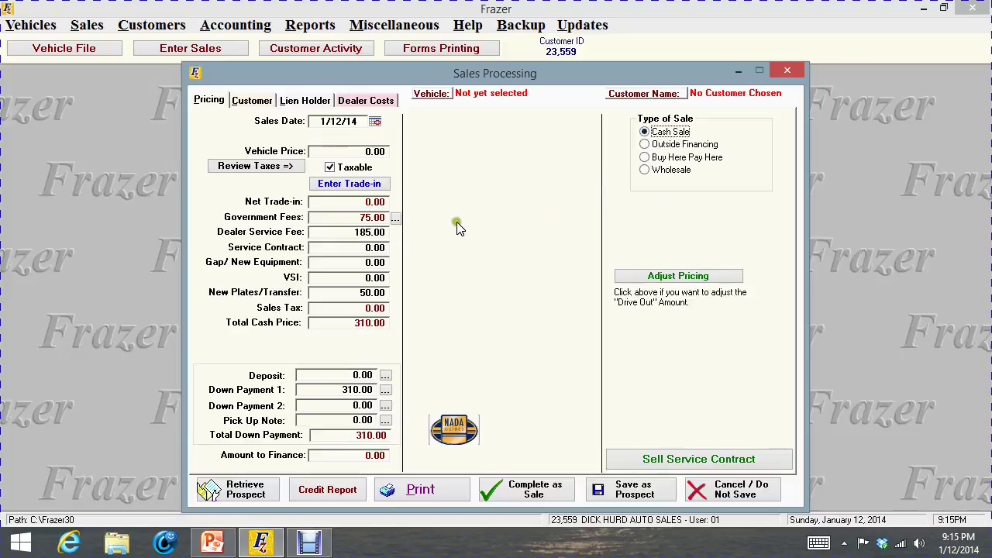
left_click(431, 94)
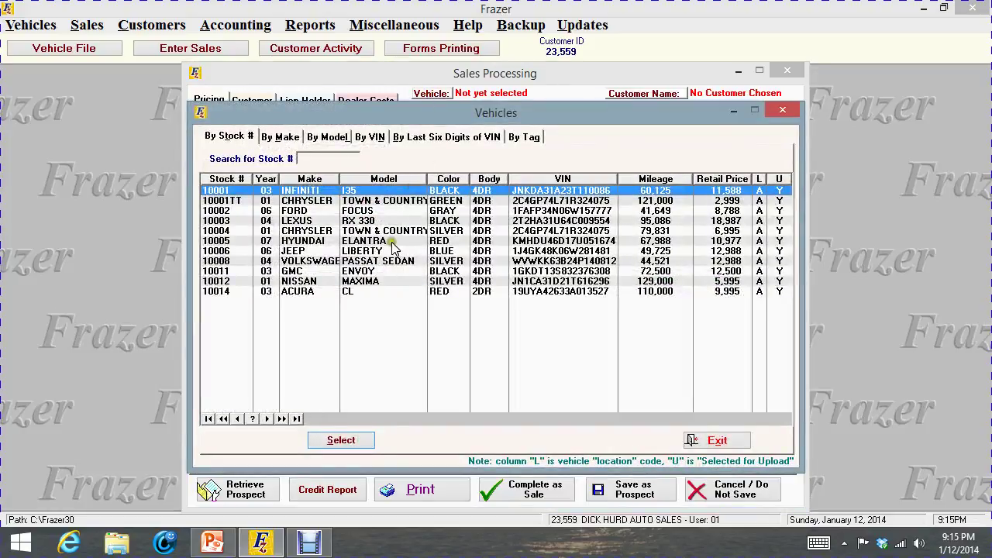
Add stock 10012 Nissan Maxima, price it at 5,500.00, and open its sales tax record
double_click(374, 282)
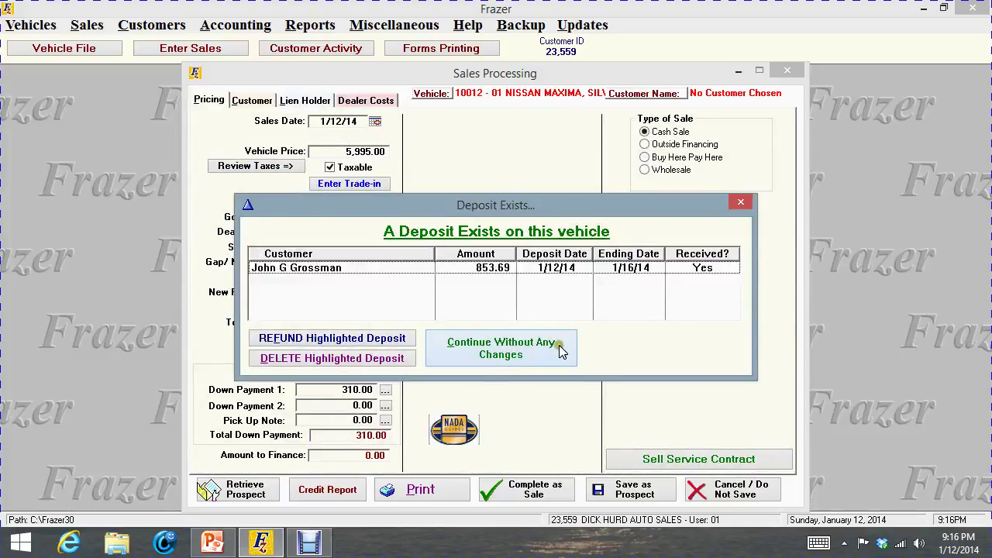
left_click(517, 357)
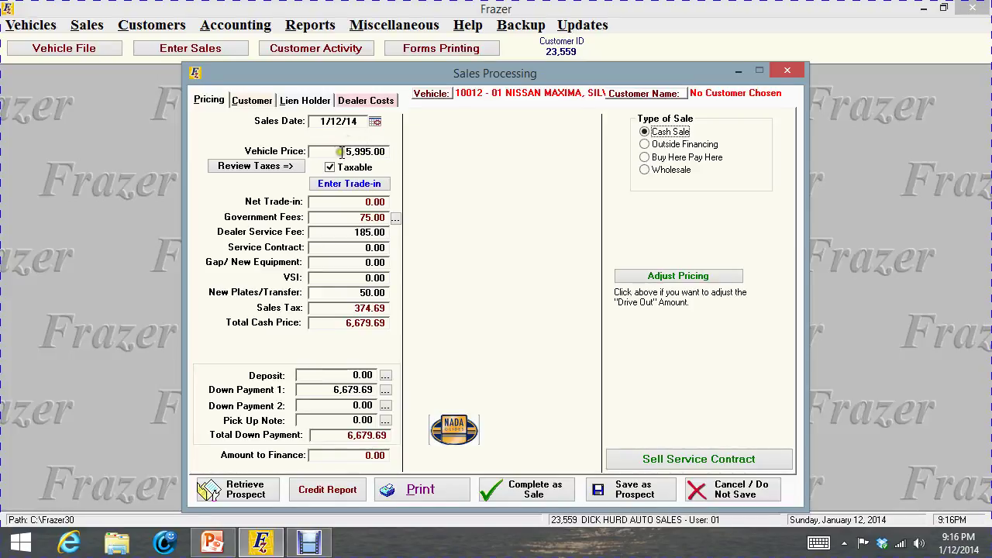
left_click_drag(341, 152, 403, 152)
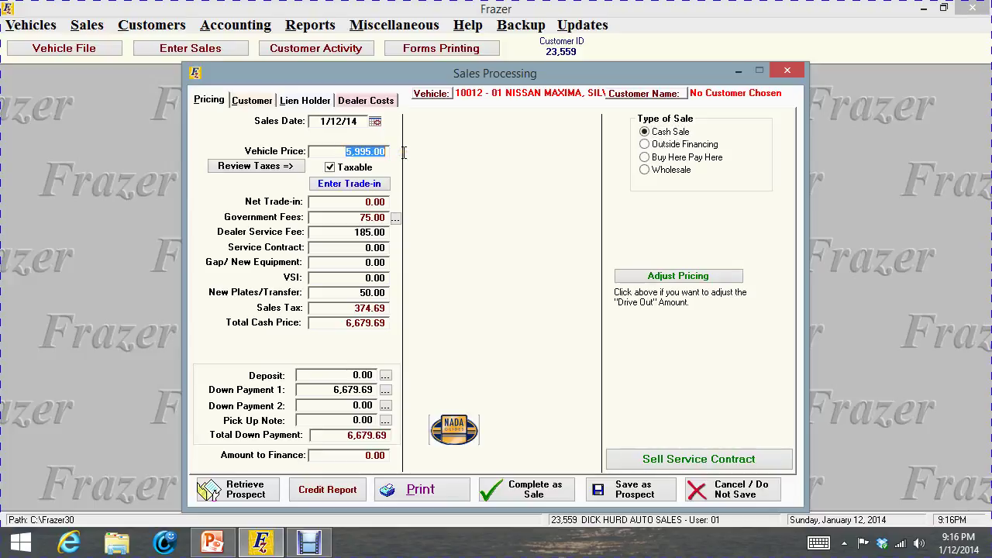
type("5500.00")
left_click(328, 201)
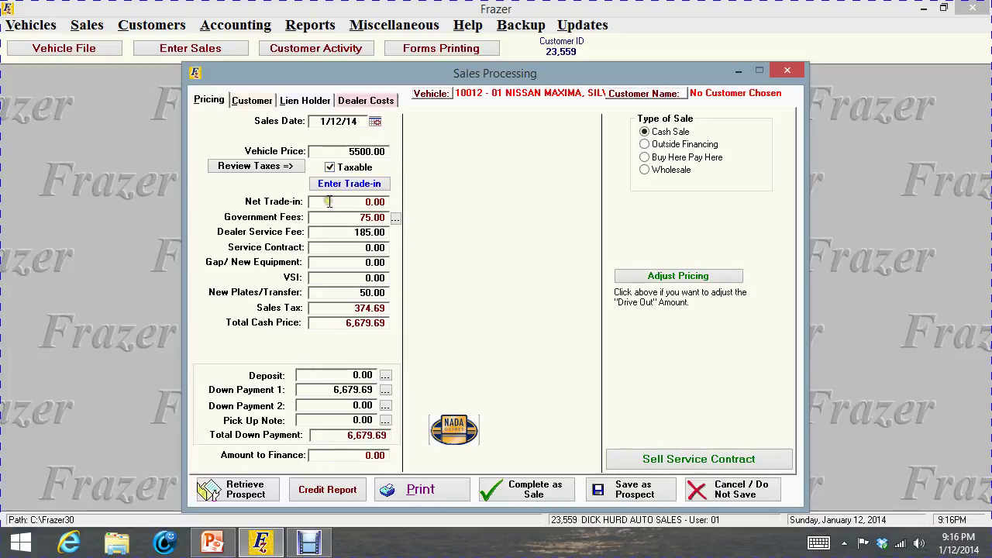
left_click(328, 247)
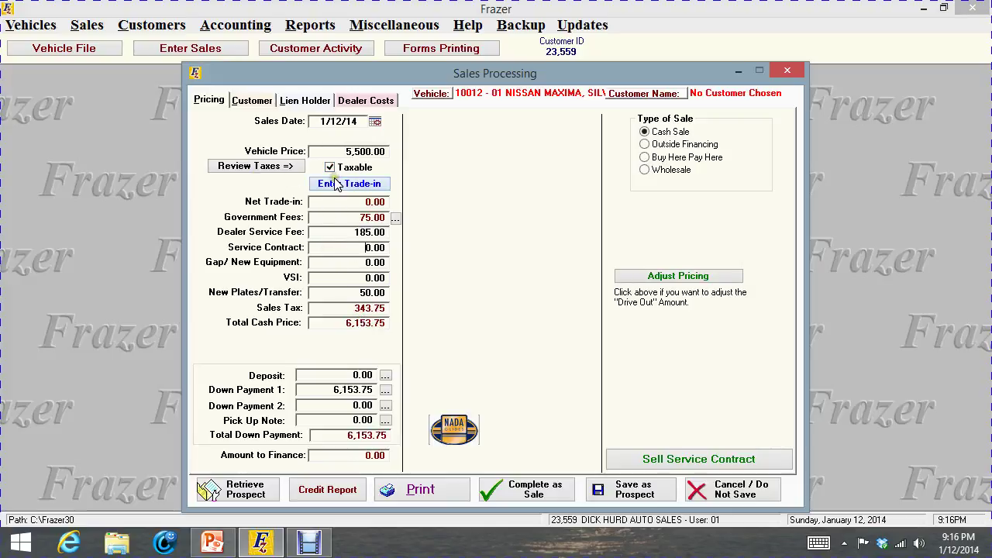
left_click(263, 167)
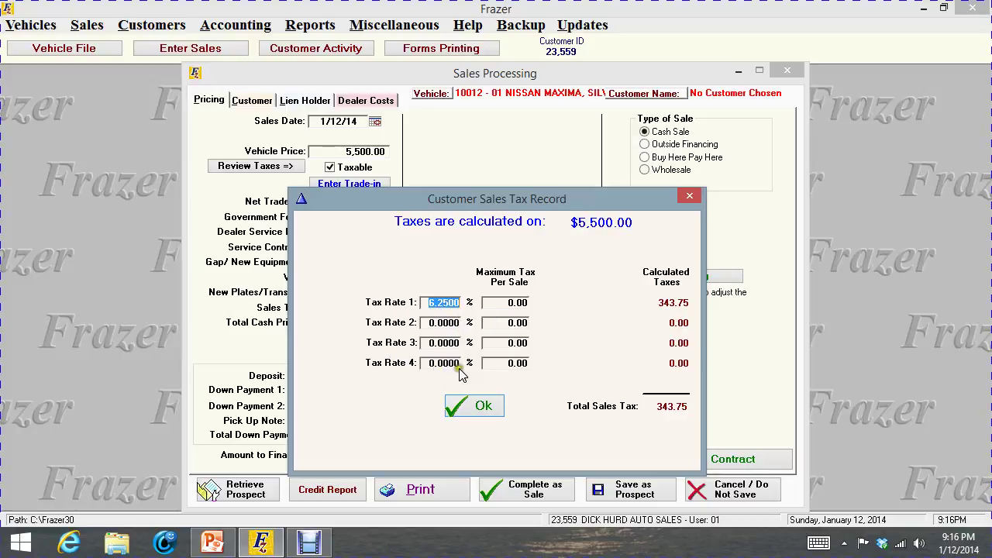
Close the 6.25% tax record, keep the sale taxable, and open the trade-in form
left_click(474, 406)
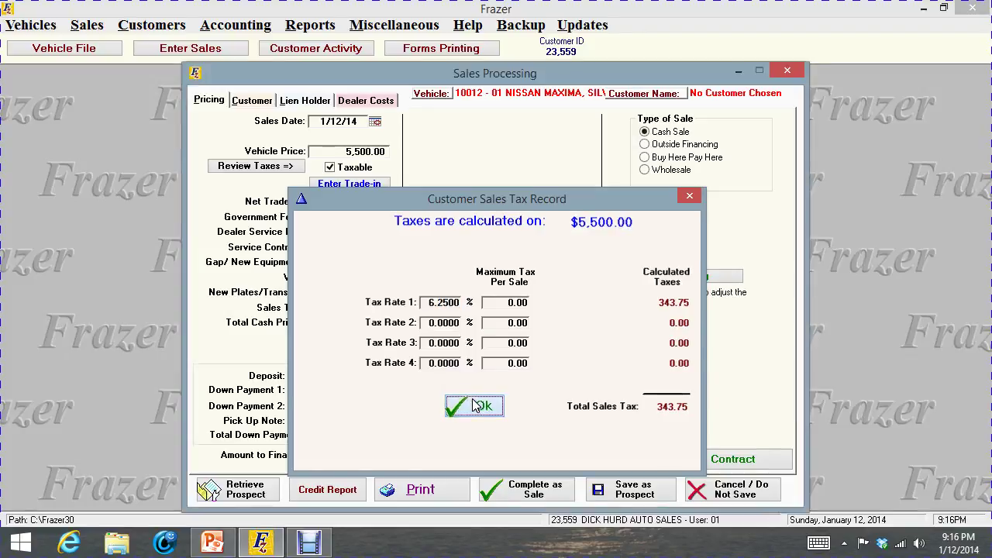
left_click(330, 167)
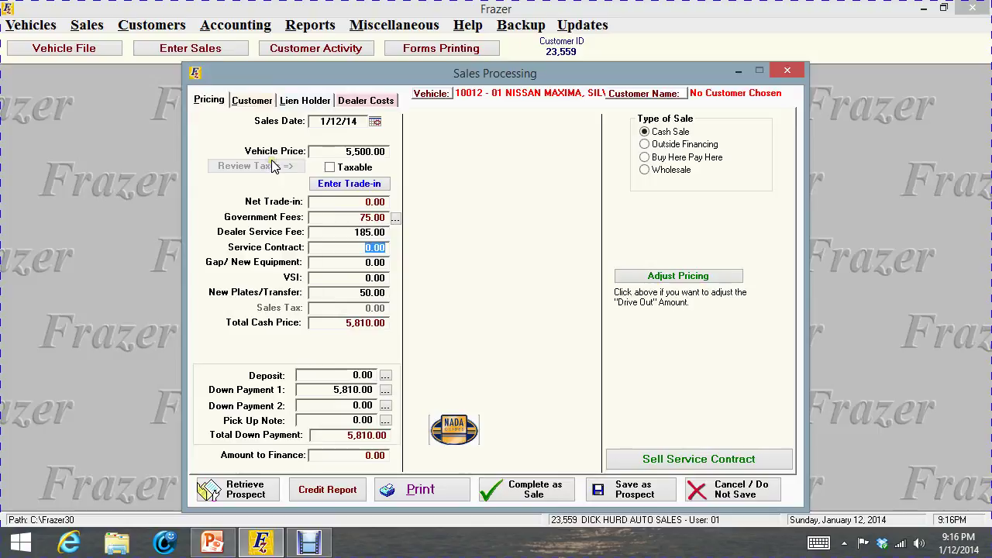
left_click(330, 167)
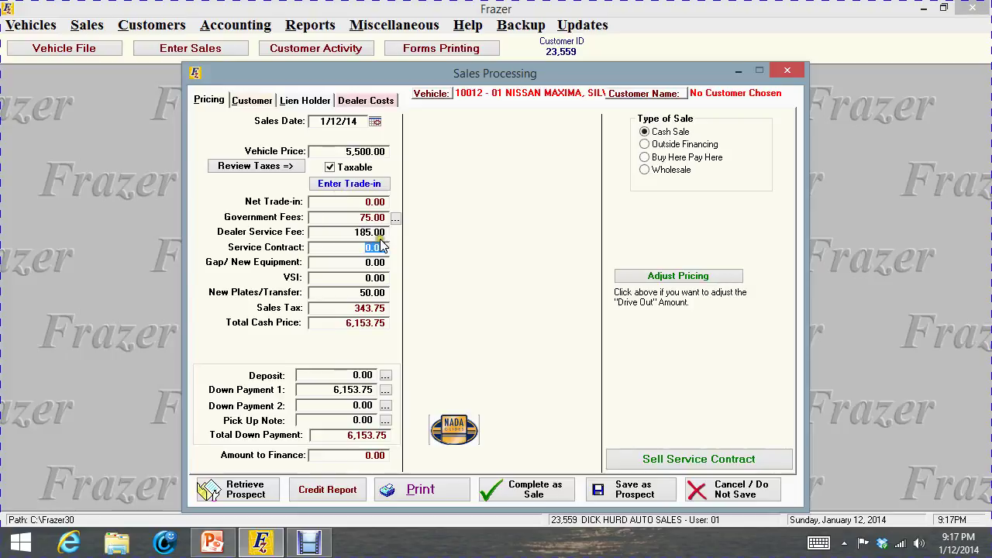
left_click(350, 185)
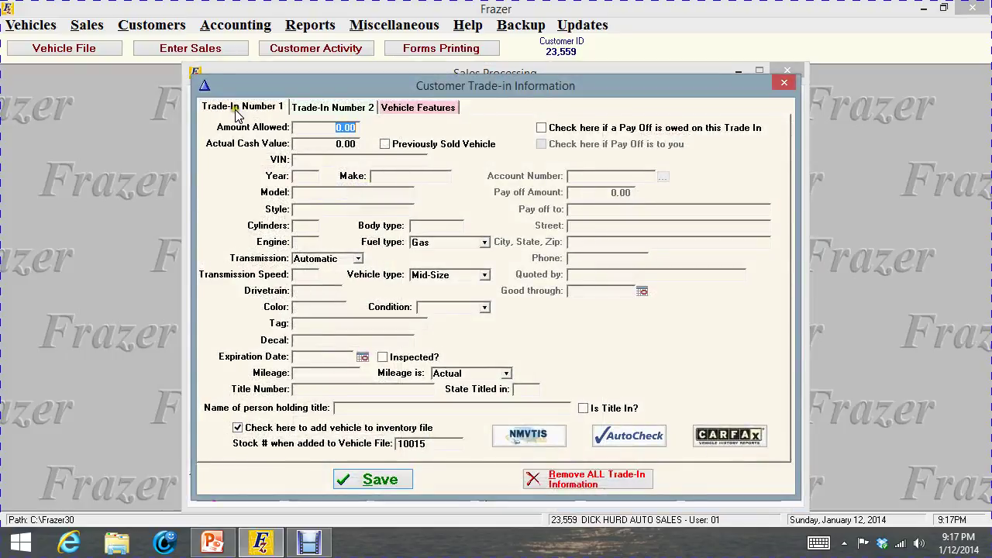
left_click_drag(308, 146, 370, 149)
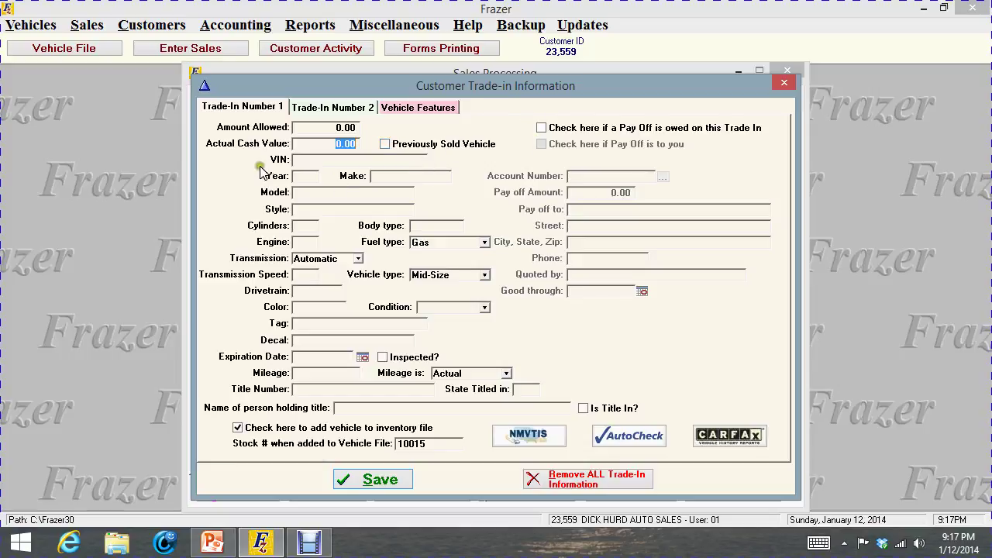
left_click(299, 161)
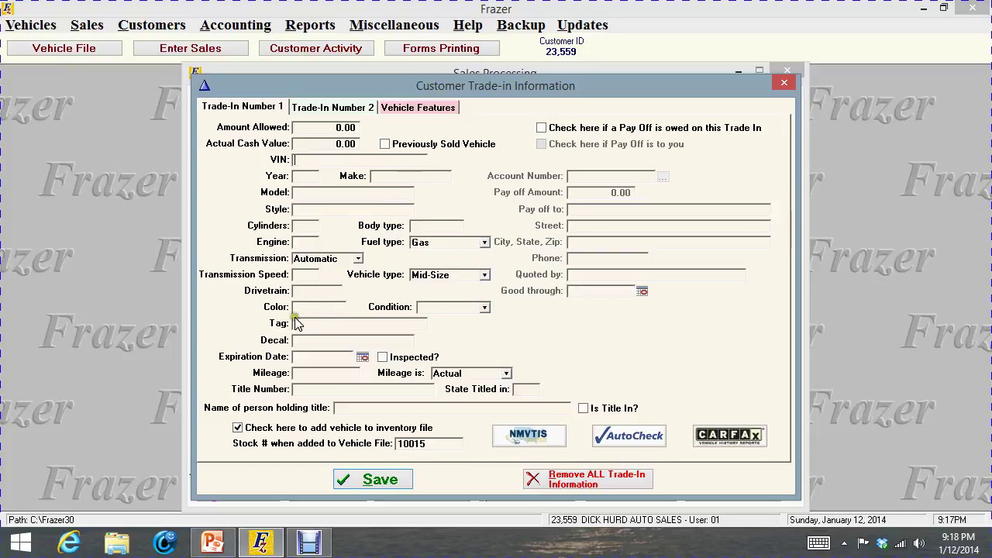
left_click(399, 443)
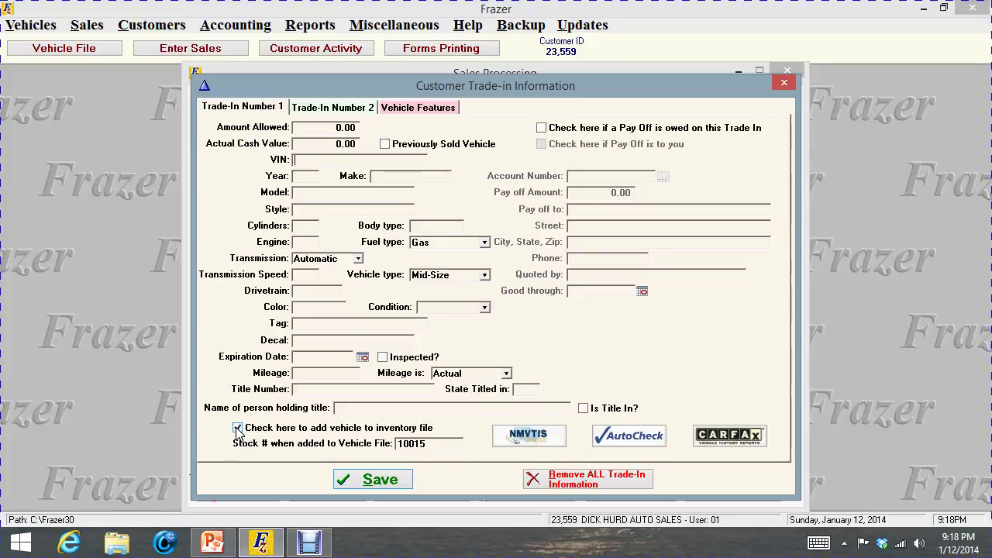
Clear Pay Off, remove all trade-in information, and open the 75.00 government fees breakdown
left_click(541, 127)
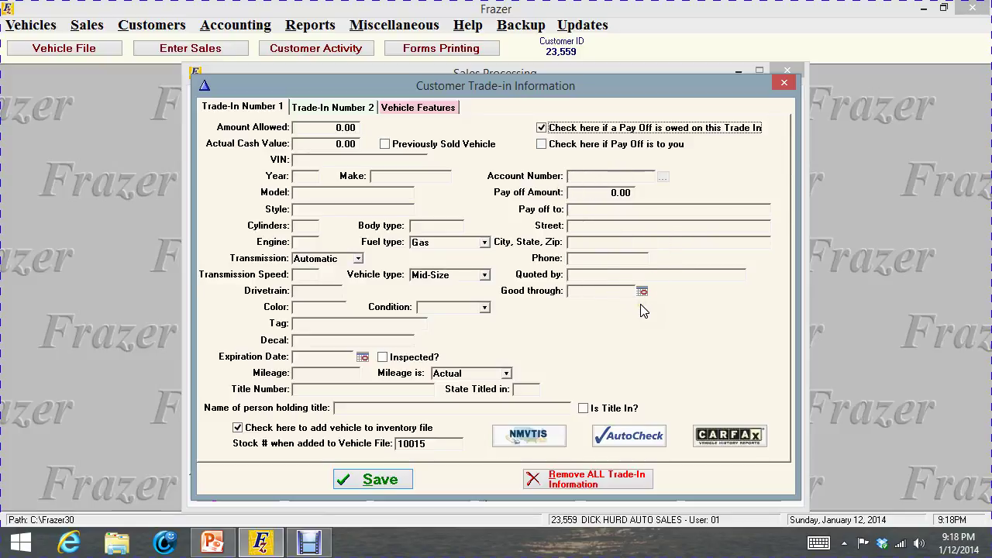
left_click(552, 130)
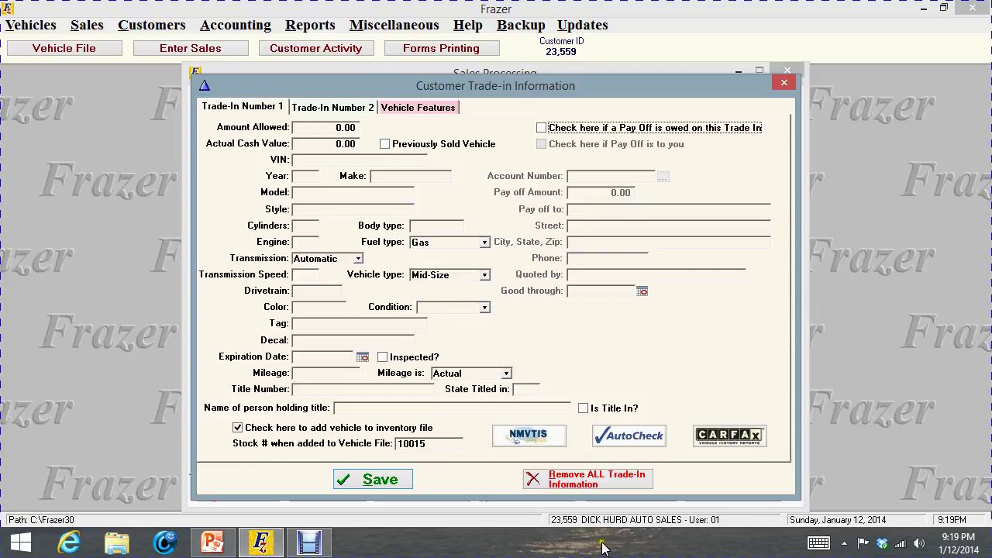
left_click(624, 482)
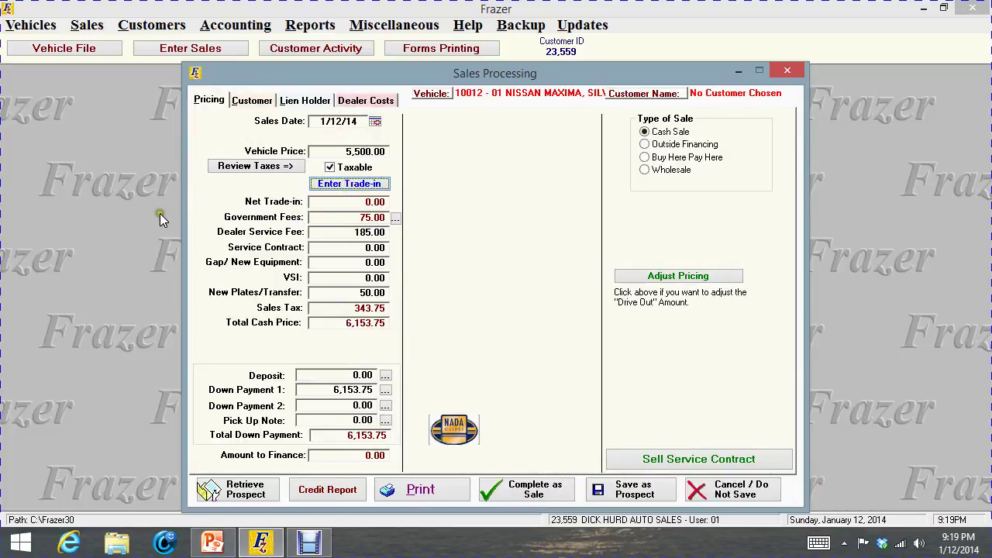
left_click(395, 218)
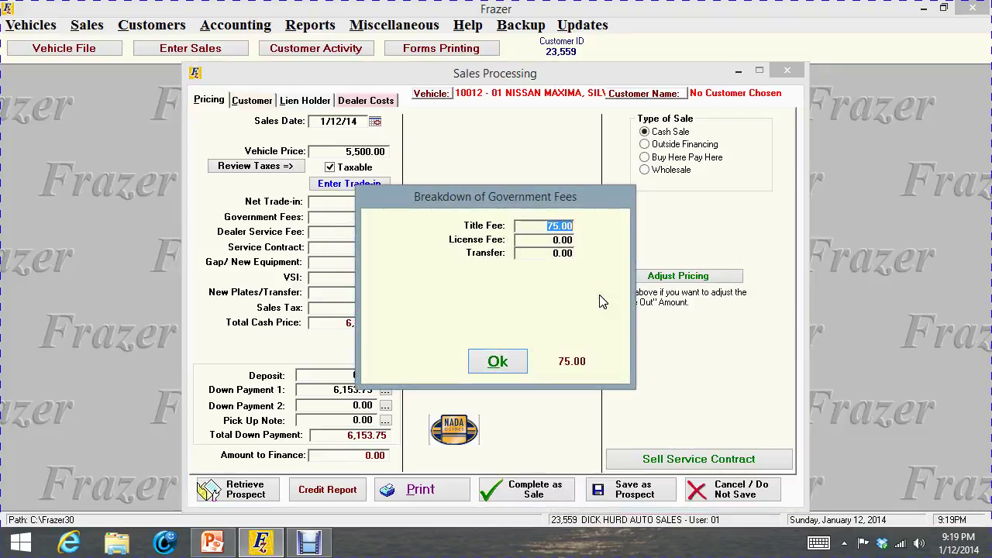
Accept the government fees breakdown, keeping the 75.00 title fee
left_click(470, 364)
left_click(498, 361)
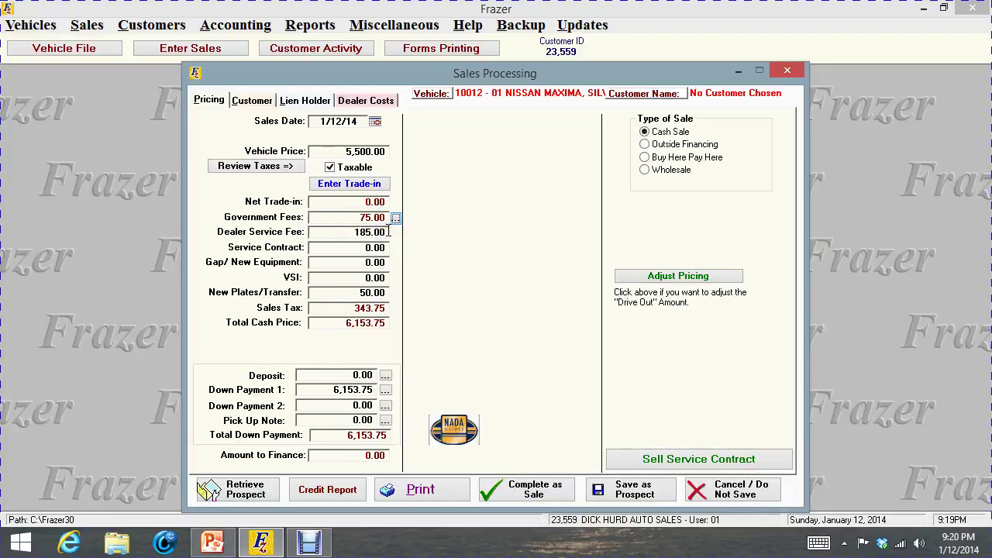
Enter a 1,800.00 ABC Warranty service contract and 399.00 for gap/new equipment
left_click(356, 248)
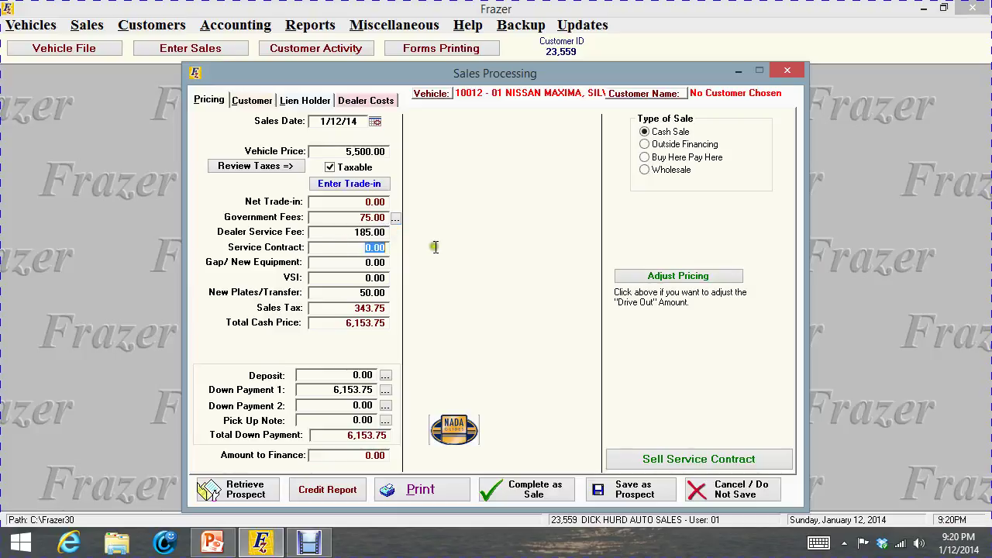
type("1")
type(".00")
left_click(364, 266)
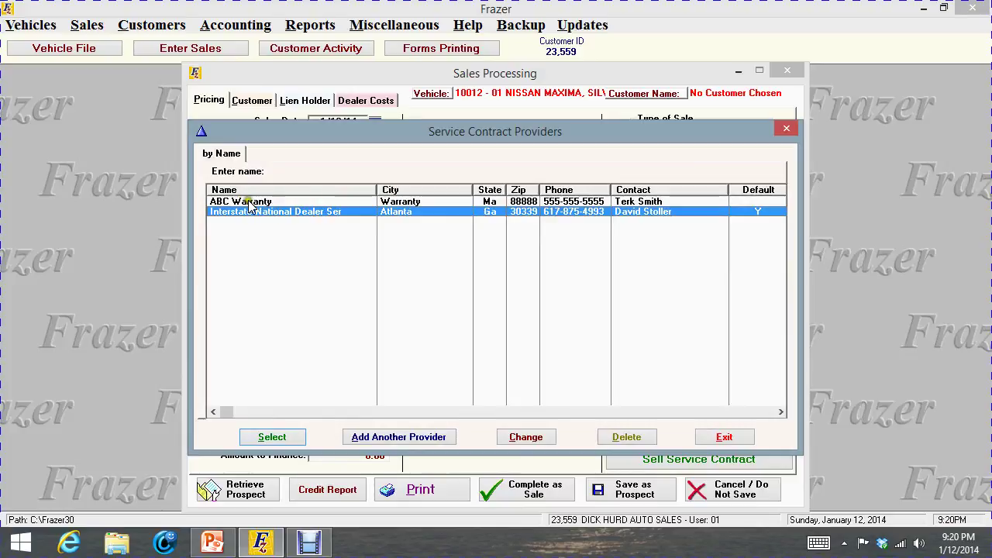
left_click(252, 203)
double_click(252, 203)
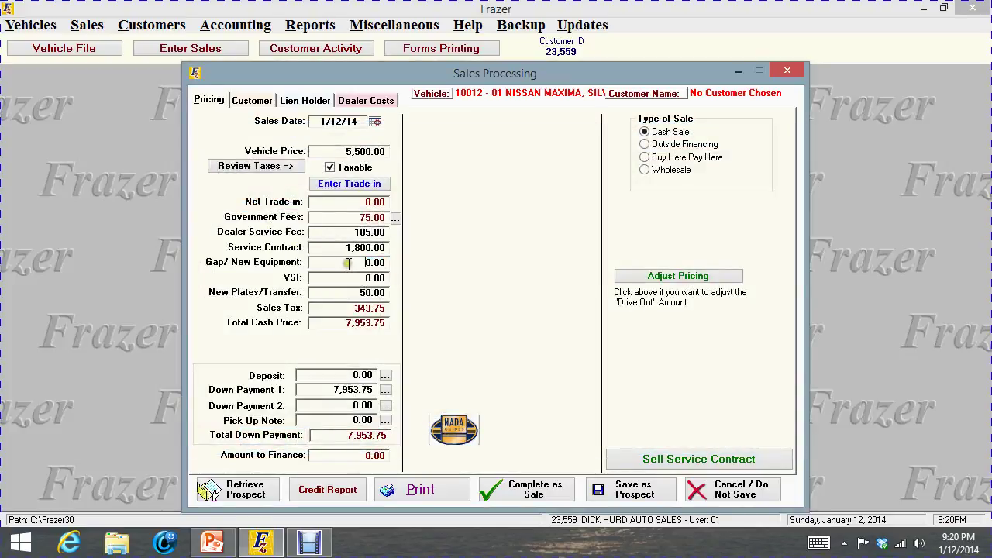
type("399.00")
Apply the 399.00 gap charge with The Gap Insurance Co. as provider
left_click(321, 272)
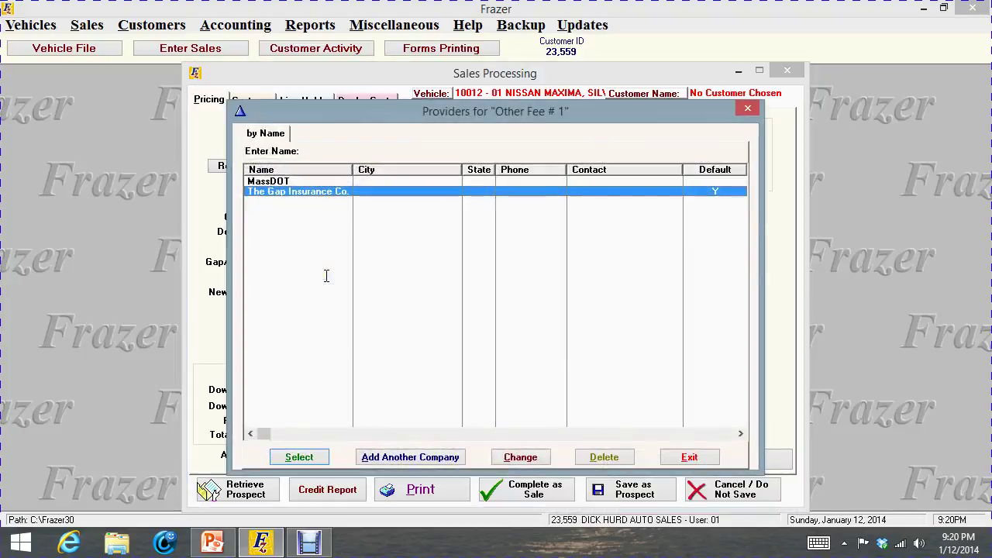
double_click(276, 193)
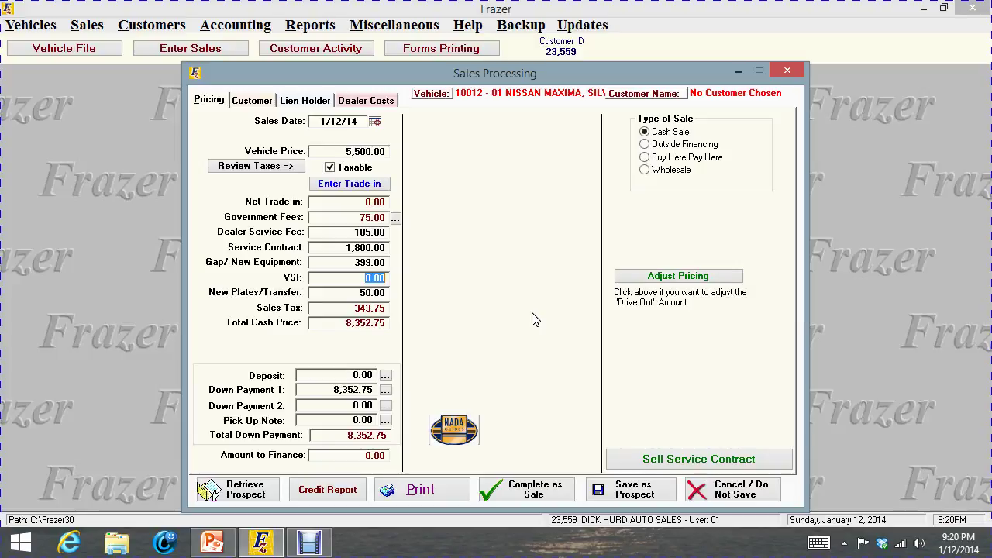
Change New Plates/Transfer to 25.00
left_click(351, 293)
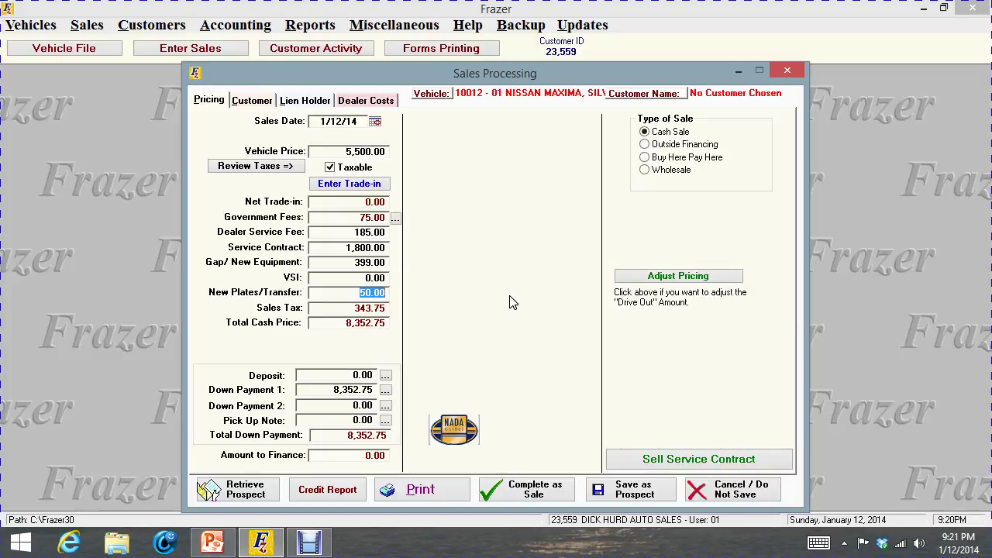
type("25.00")
left_click(323, 376)
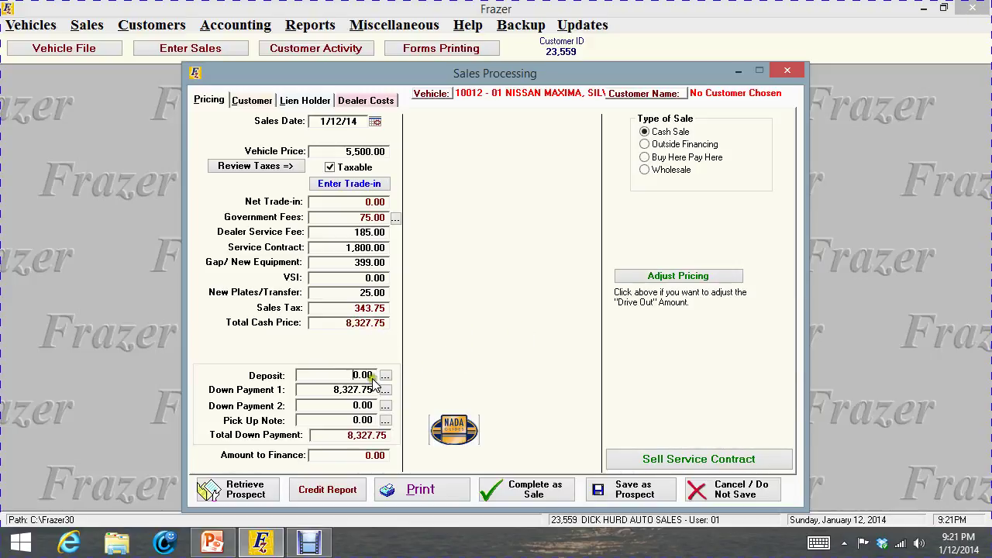
Enter a 327.75 deposit on the sale
left_click(435, 374)
left_click_drag(350, 375, 396, 374)
type("327.75")
Record the 327.75 deposit as received check 2254, good through 1/17/14, and save it
left_click(385, 375)
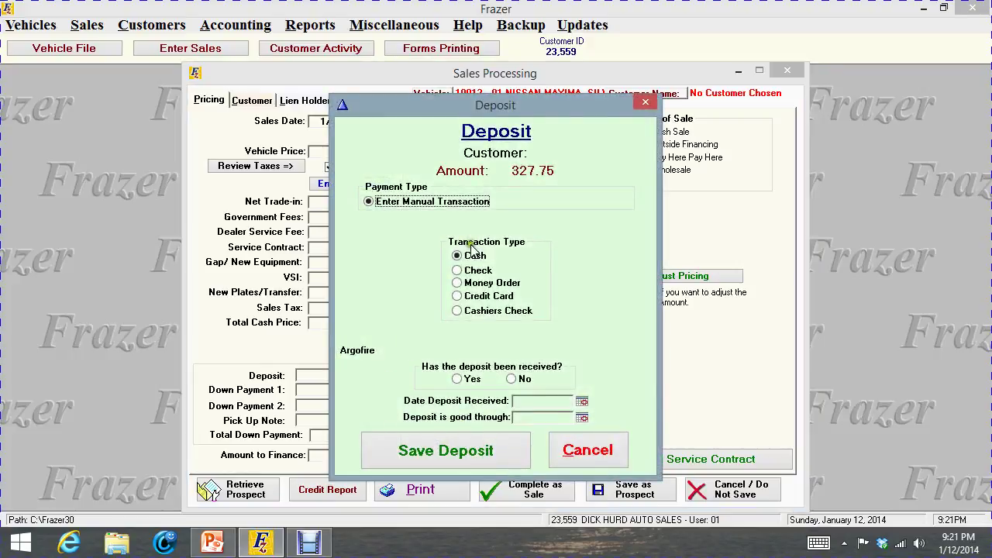
left_click(457, 270)
left_click(492, 333)
type("2254")
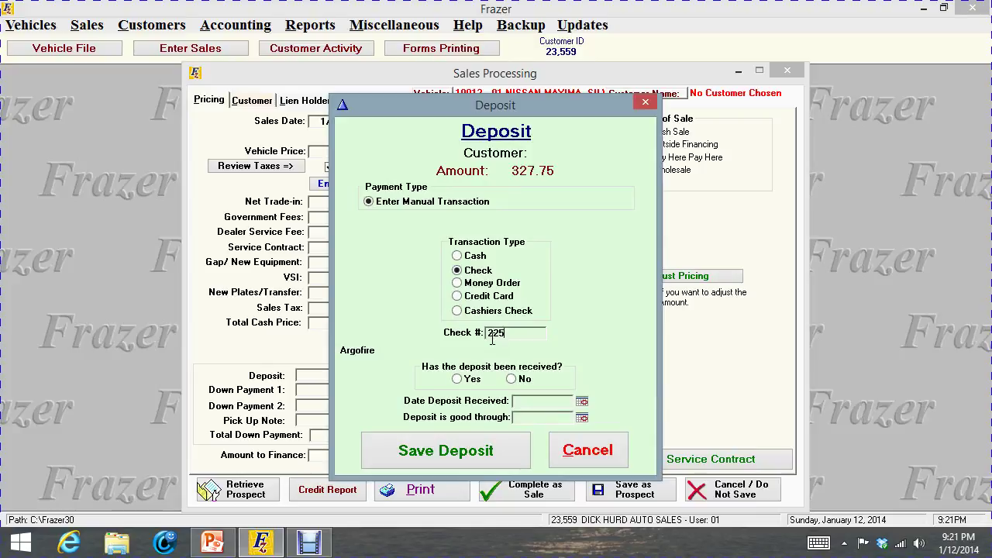
left_click(457, 379)
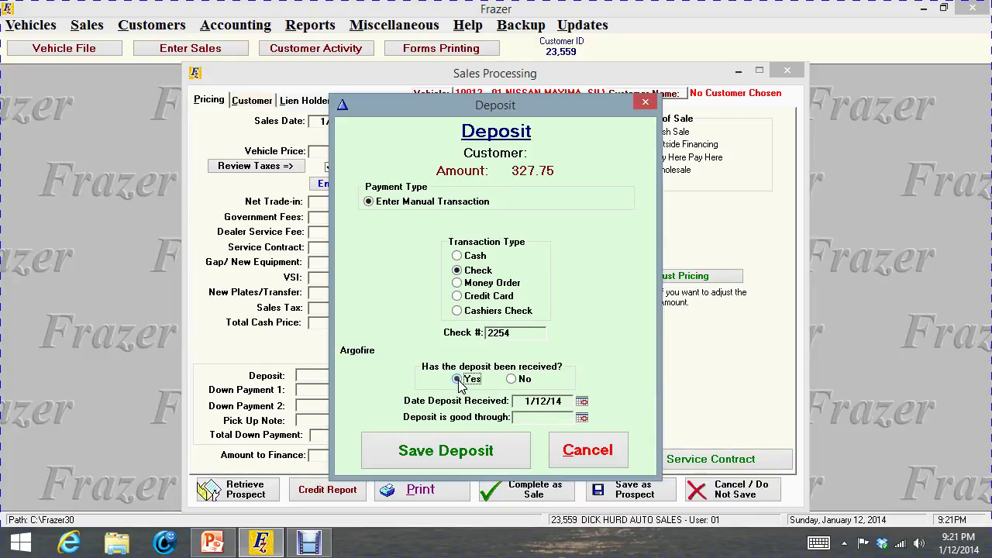
left_click(582, 417)
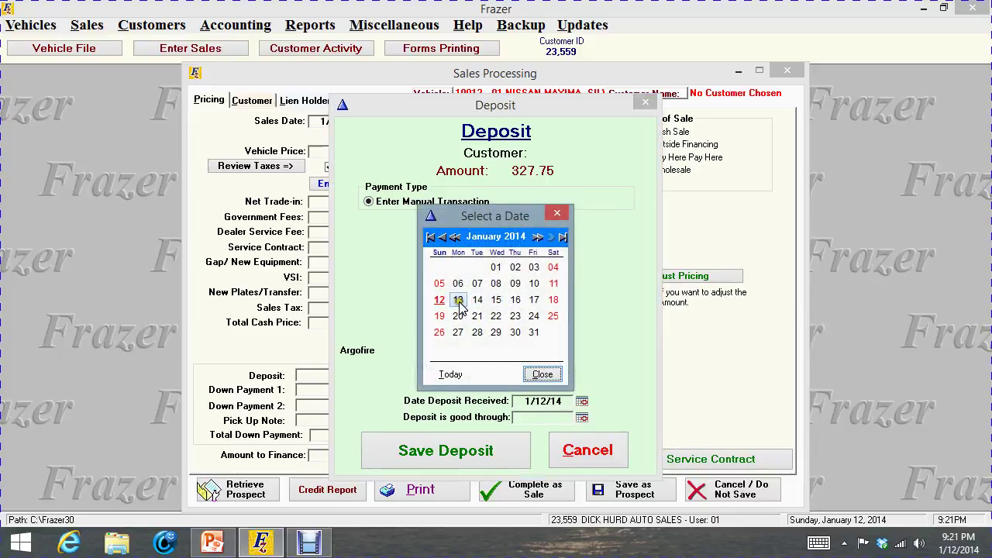
left_click(533, 301)
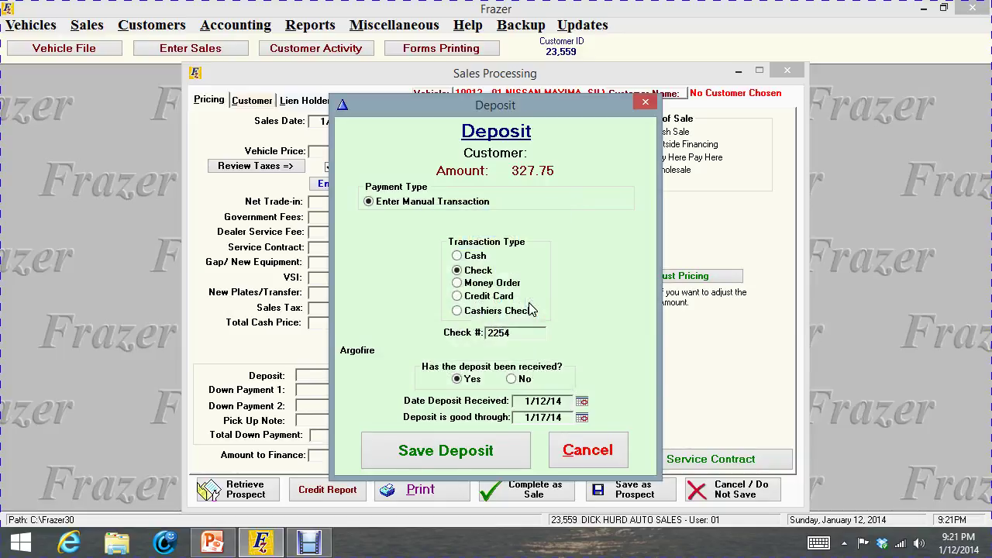
left_click(479, 450)
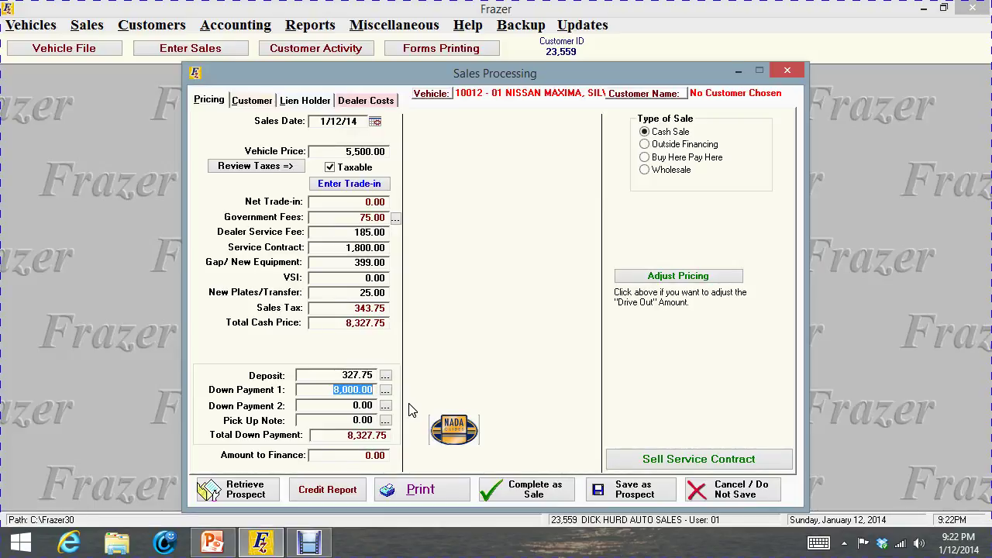
Move the 8,000.00 from Down Payment 1 into a weekly pick-up note, first payment due 1/17/14
key("BackSpace")
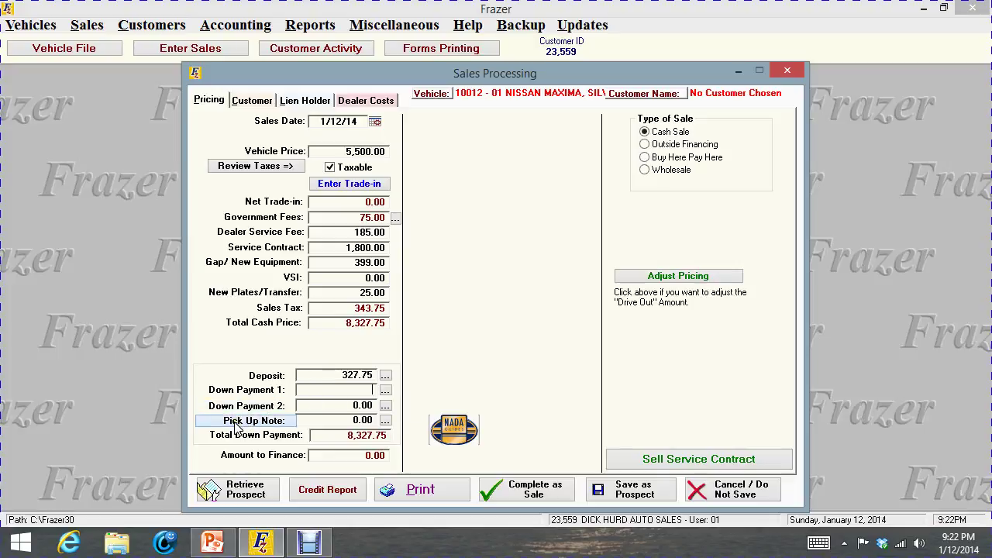
left_click(385, 420)
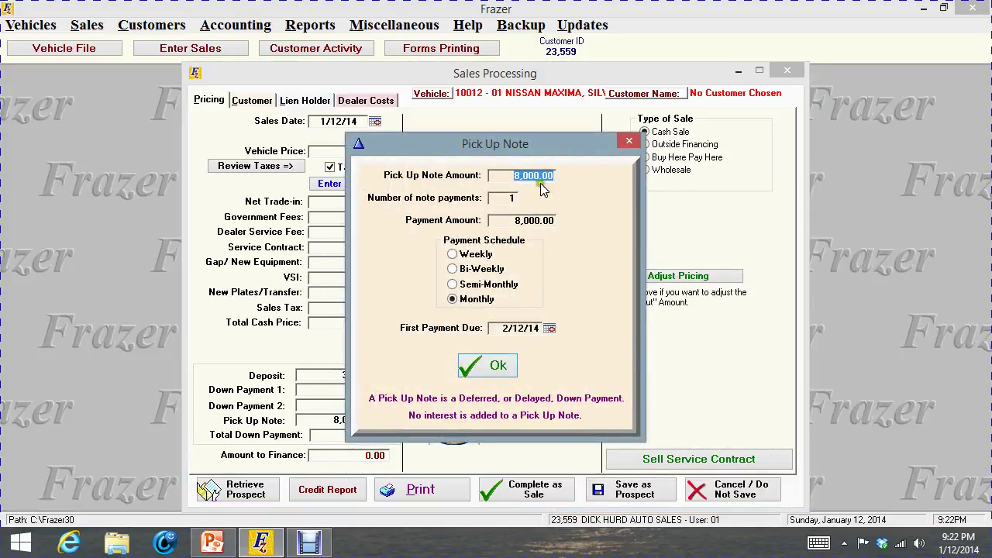
left_click(454, 254)
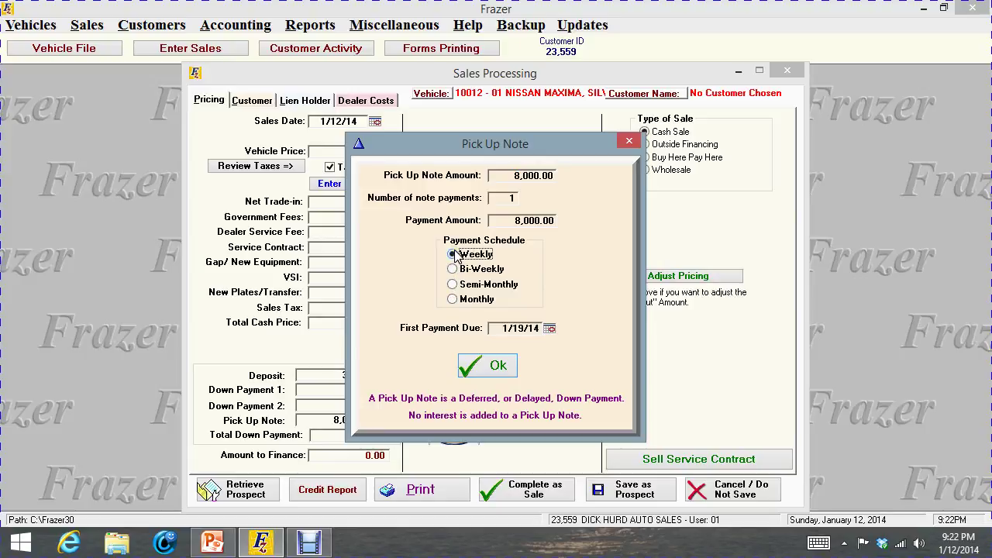
left_click(549, 329)
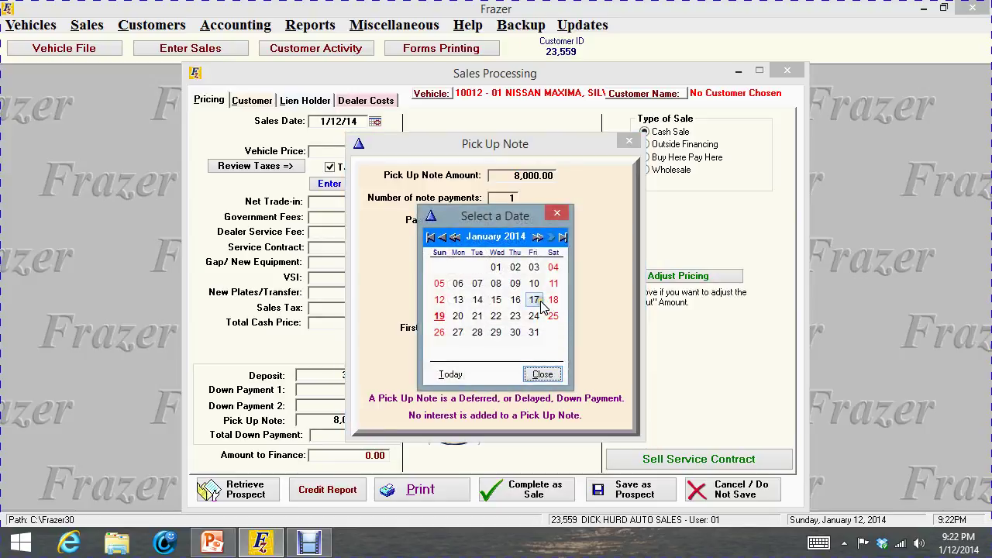
left_click(539, 304)
left_click(496, 365)
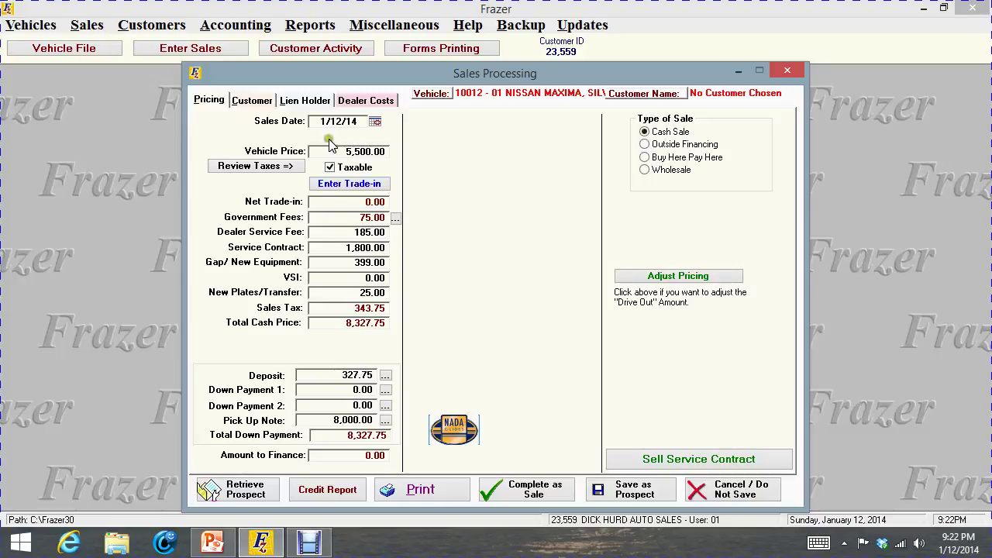
Tick the assign box, choose ABC; Lancaster from the Lien Holder File, and return to Pricing
left_click(302, 105)
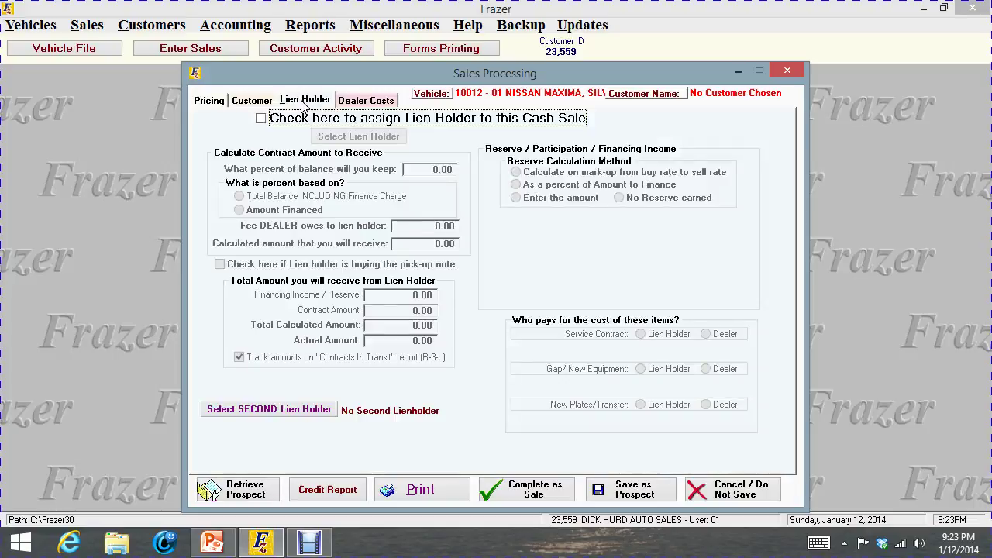
left_click(261, 120)
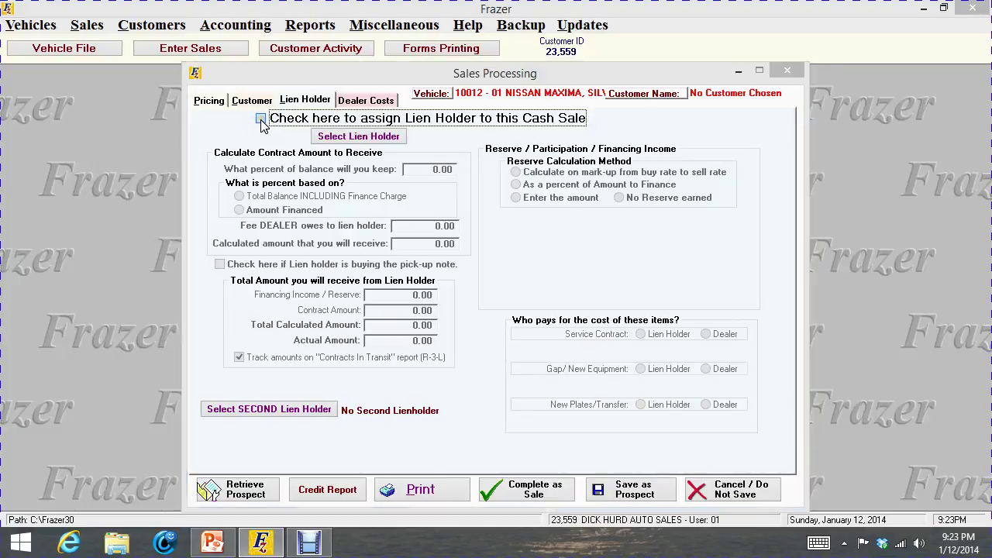
double_click(228, 200)
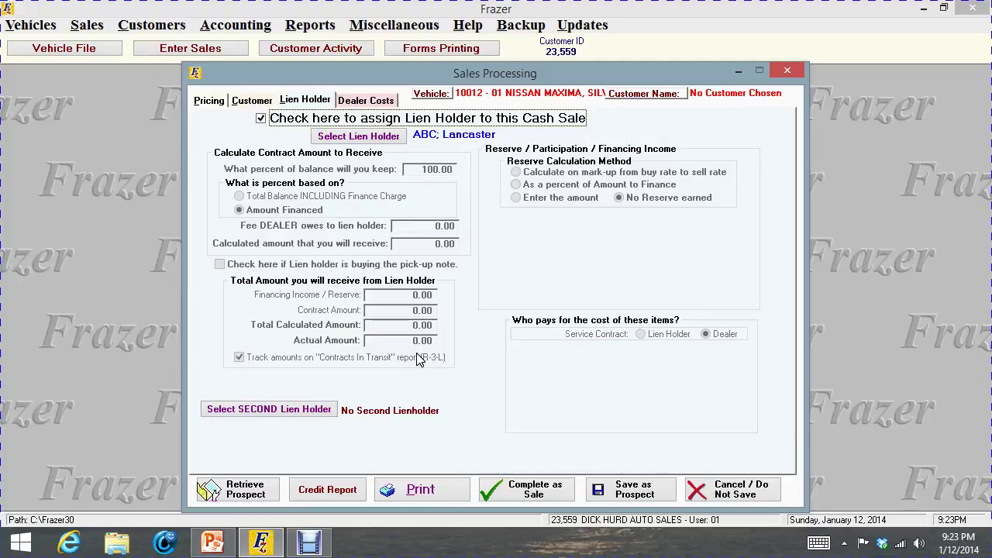
left_click(223, 142)
left_click(210, 102)
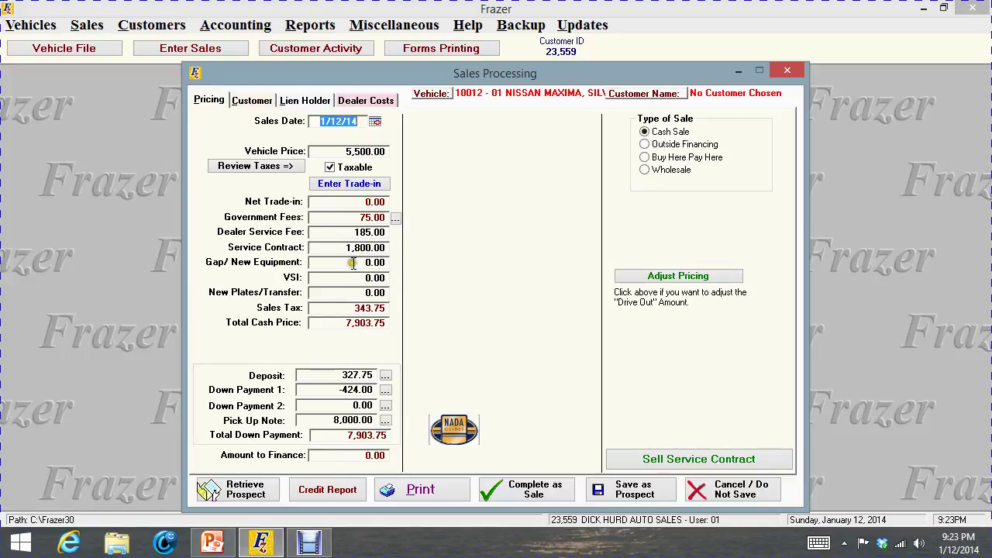
Enter Gap/New Equipment 399.00 and New Plates/Transfer 25.00, restoring the 8,327.75 total cash price
left_click(349, 263)
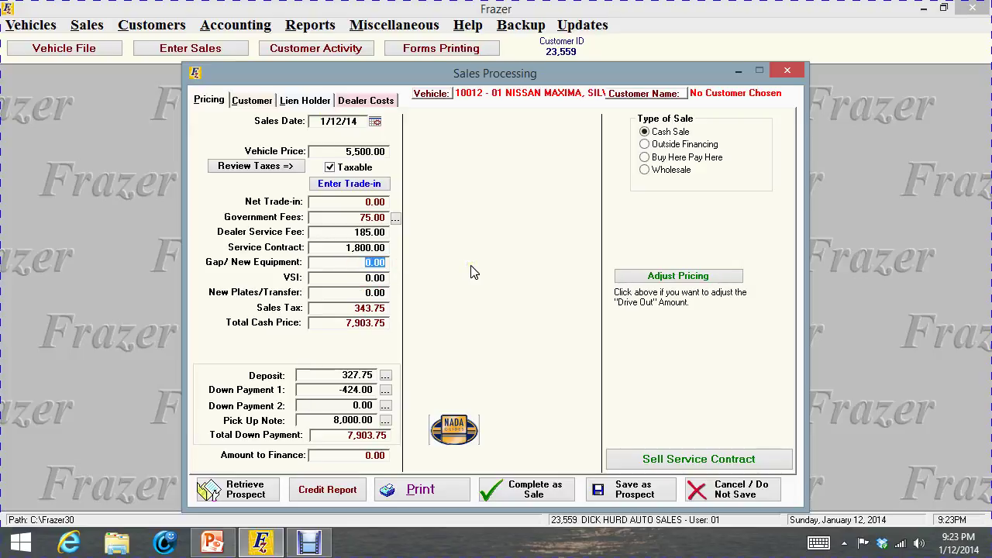
type("399.00")
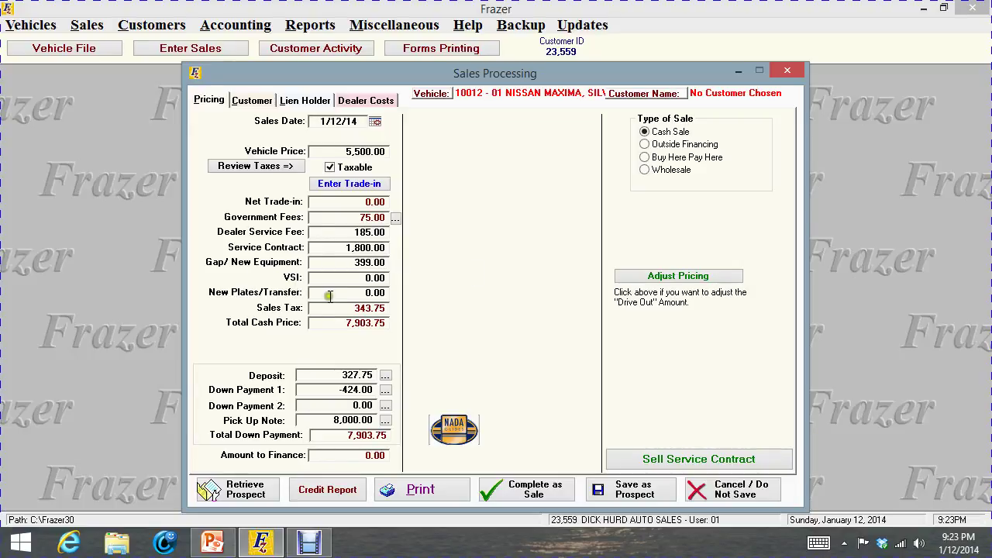
left_click(310, 391)
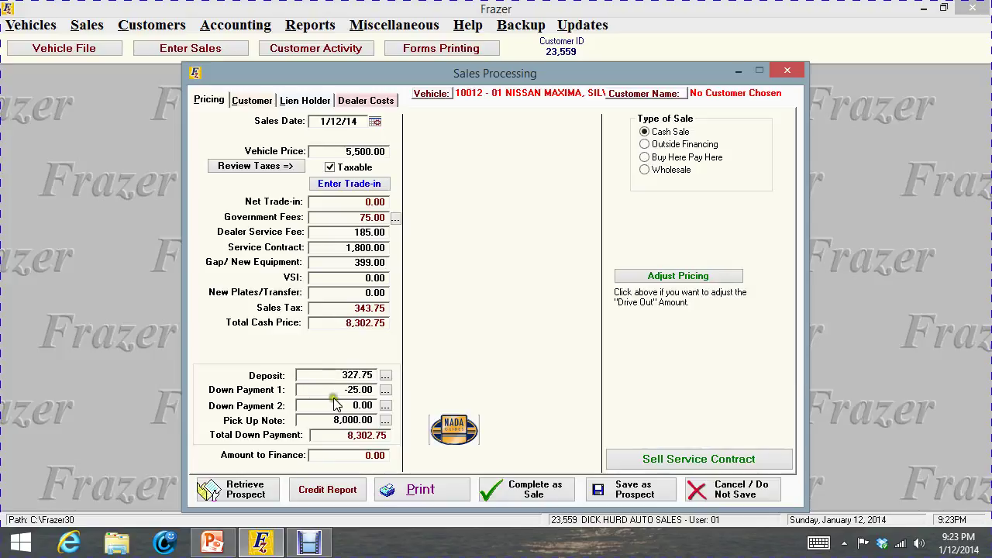
left_click(354, 292)
type("25.00")
left_click(310, 400)
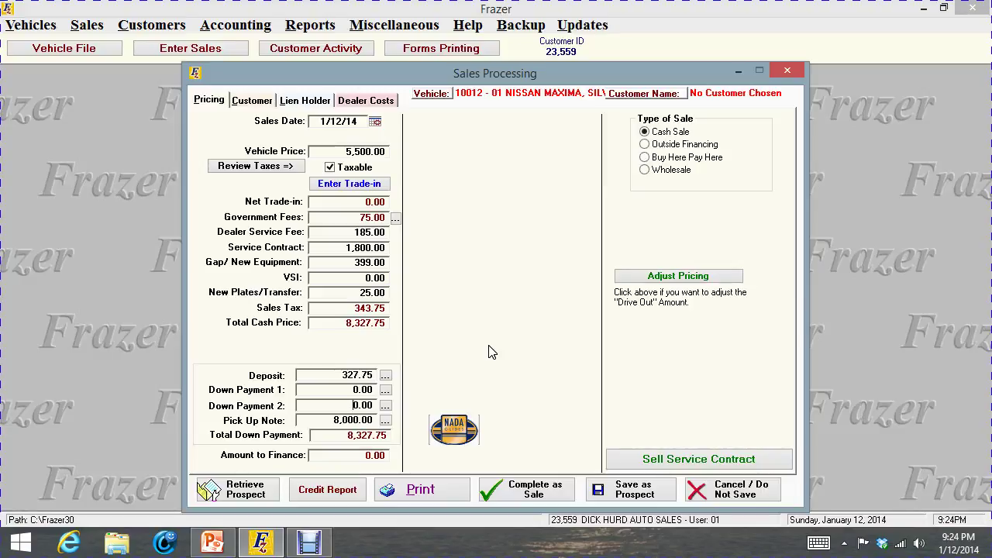
left_click(455, 432)
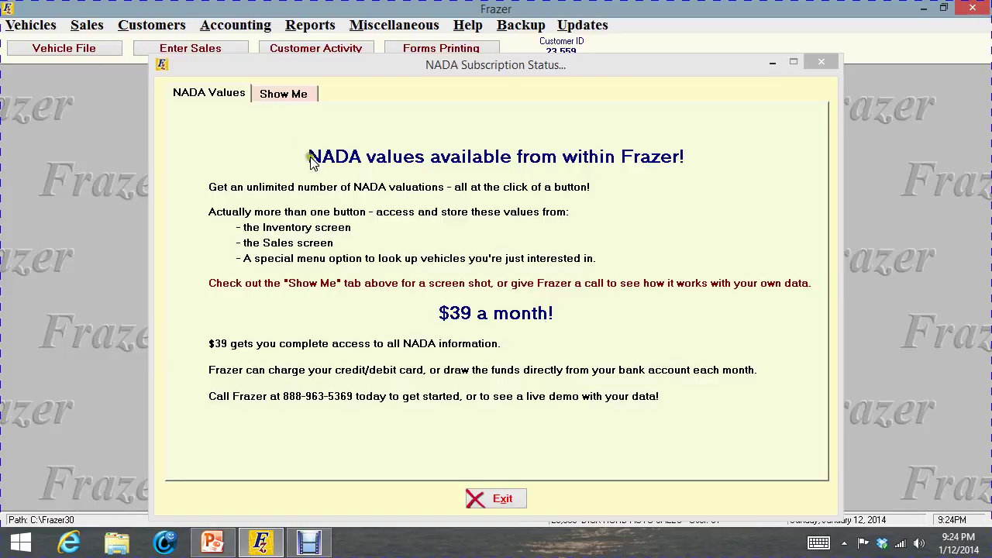
left_click(283, 95)
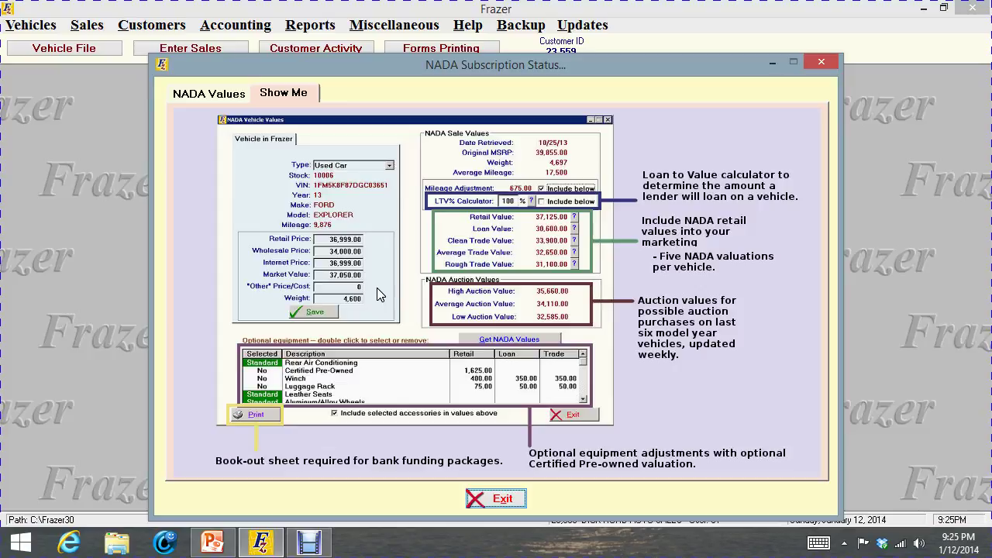
left_click(506, 500)
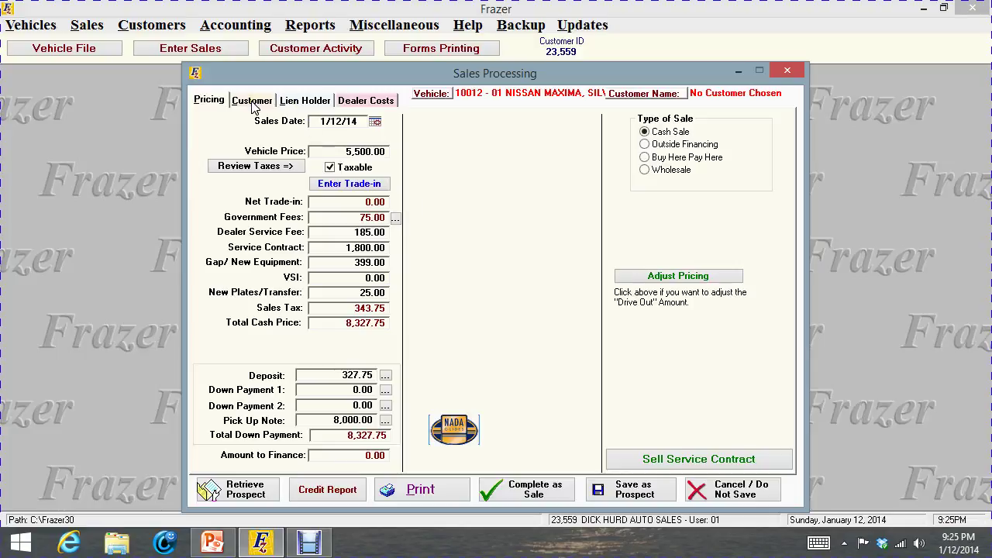
left_click(730, 463)
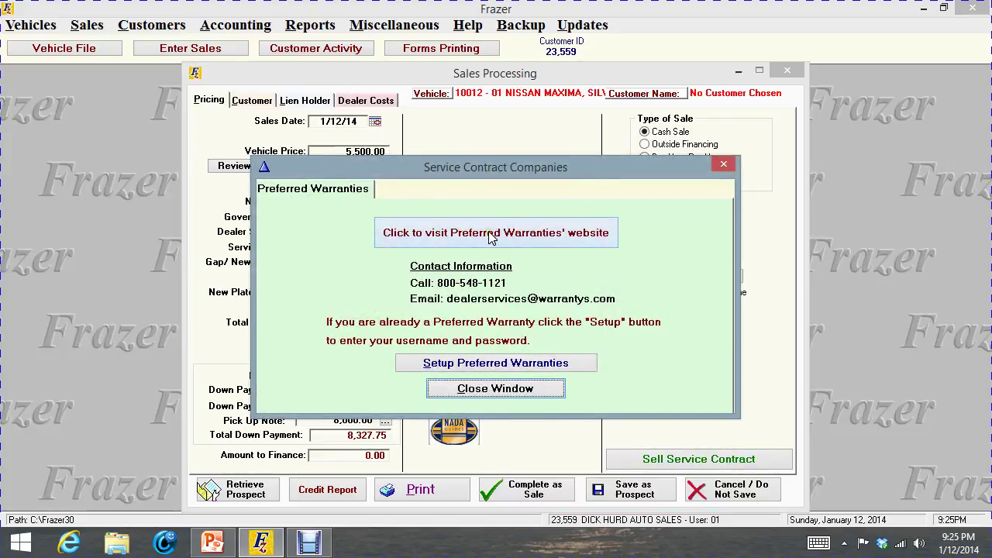
left_click(555, 237)
left_click(724, 166)
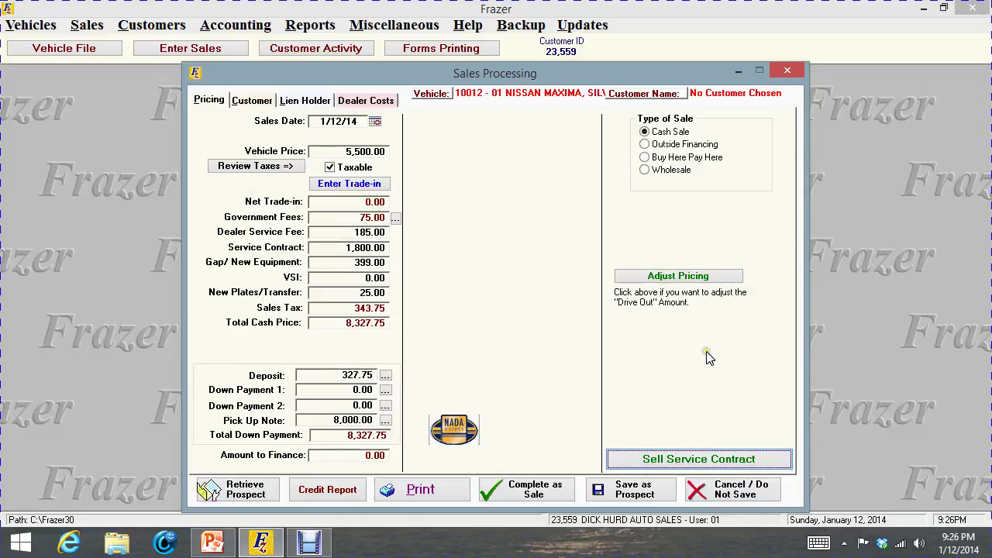
Mark the buyer as an individual and enter her first and last name
left_click(250, 105)
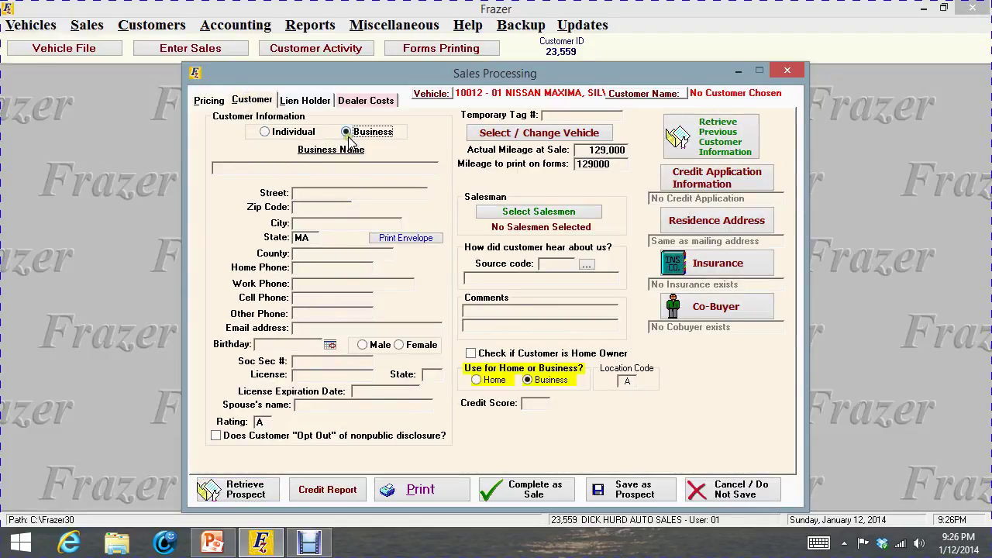
left_click(224, 167)
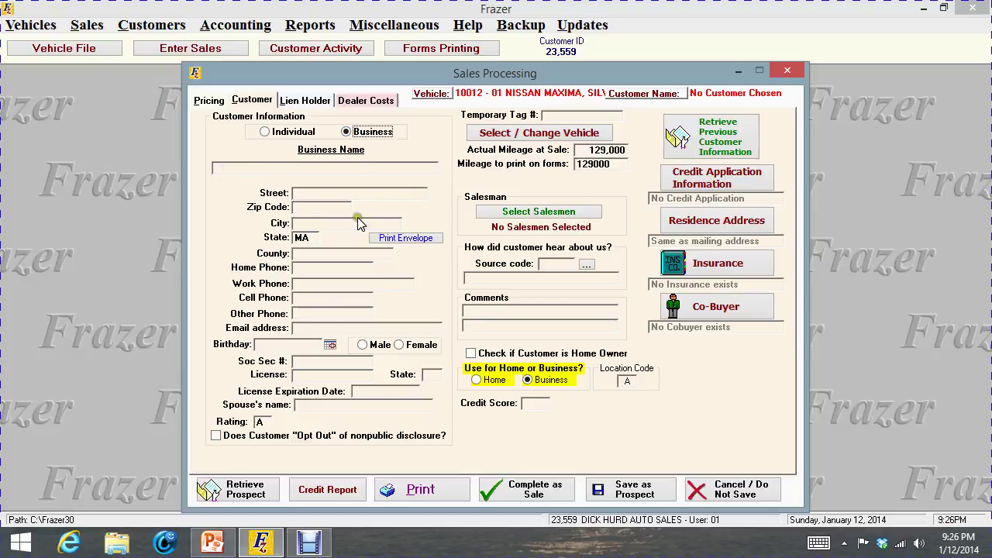
left_click(264, 132)
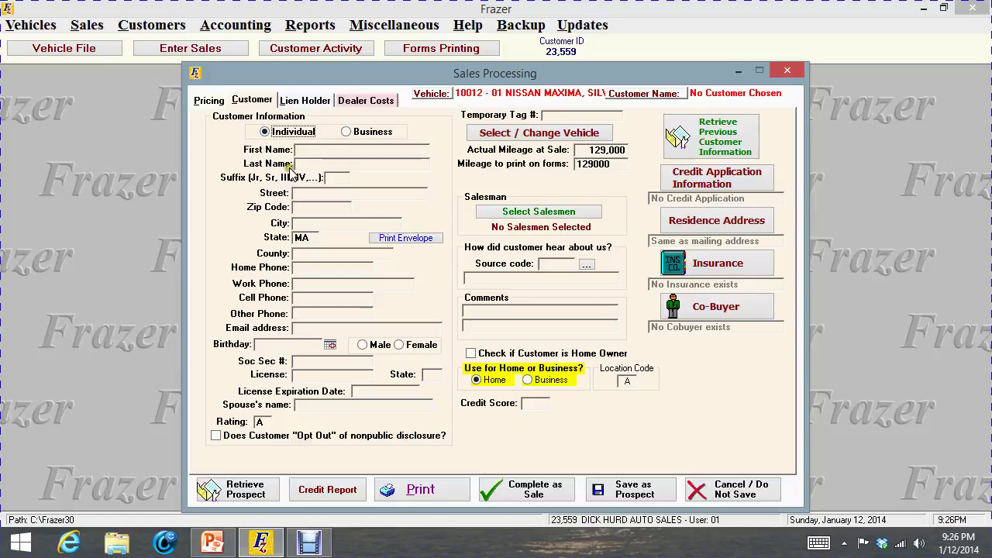
left_click(304, 153)
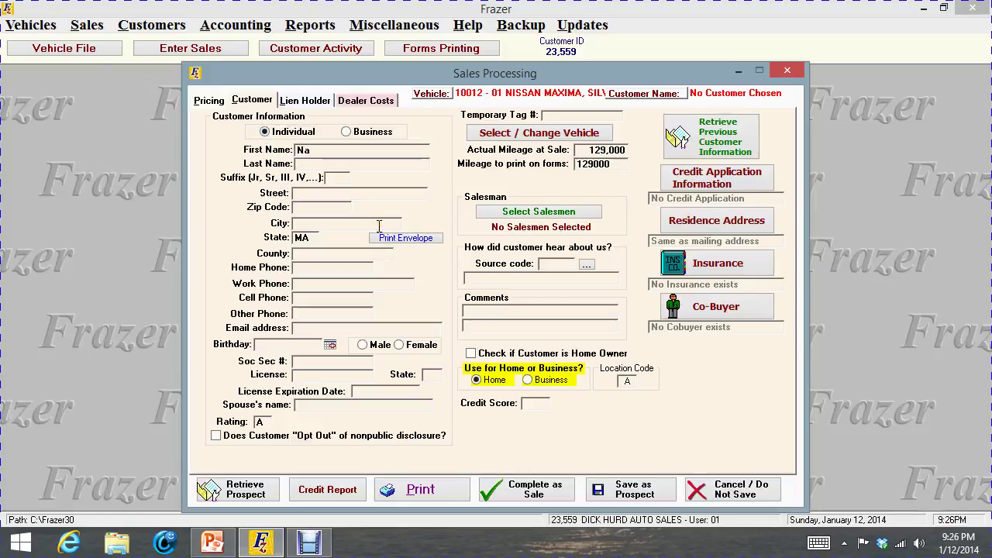
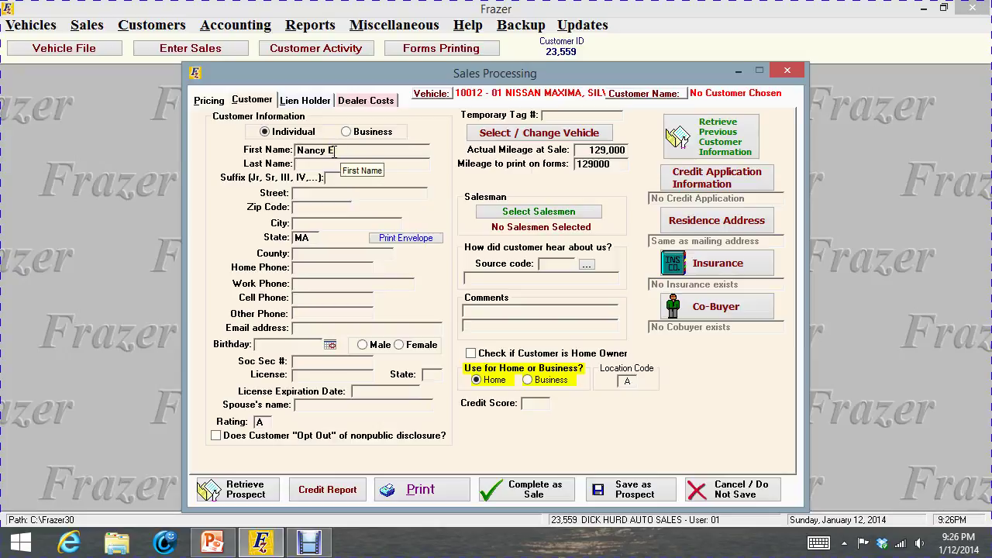
key("Tab")
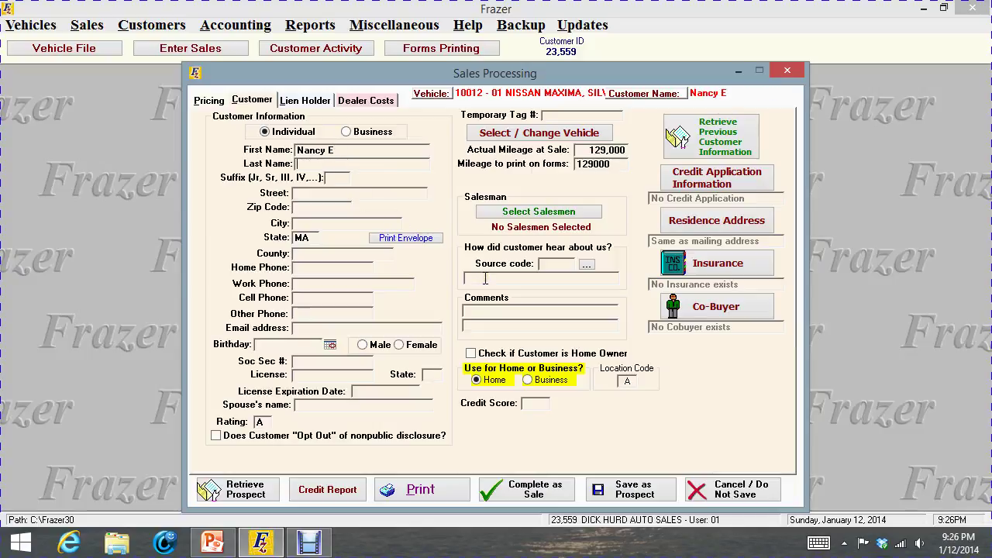
key("XF86AudioRaiseVolume")
key("XF86AudioRaiseVolume")
key("XF86AudioRaiseVolume")
key("XF86AudioRaiseVolume")
key("XF86AudioRaiseVolume")
key("XF86AudioRaiseVolume")
key("XF86AudioRaiseVolume")
key("XF86AudioRaiseVolume")
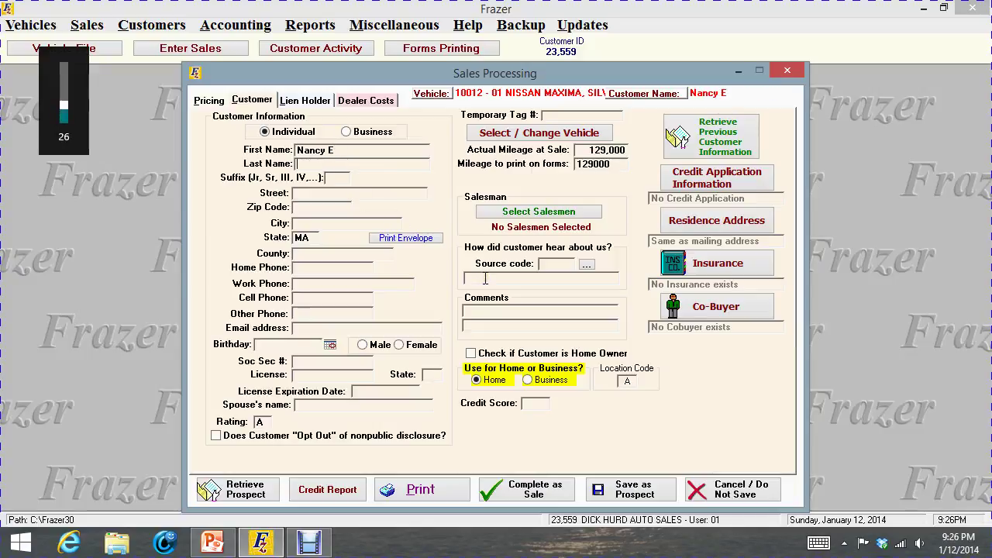
key("XF86AudioRaiseVolume")
key("XF86AudioRaiseVolume")
key("XF86AudioRaiseVolume")
key("XF86AudioRaiseVolume")
key("XF86AudioRaiseVolume")
key("XF86AudioRaiseVolume")
key("XF86AudioRaiseVolume")
key("XF86AudioRaiseVolume")
key("XF86AudioRaiseVolume")
key("XF86AudioRaiseVolume")
key("XF86AudioRaiseVolume")
key("XF86AudioRaiseVolume")
key("XF86AudioRaiseVolume")
key("XF86AudioRaiseVolume")
key("XF86AudioRaiseVolume")
key("XF86AudioRaiseVolume")
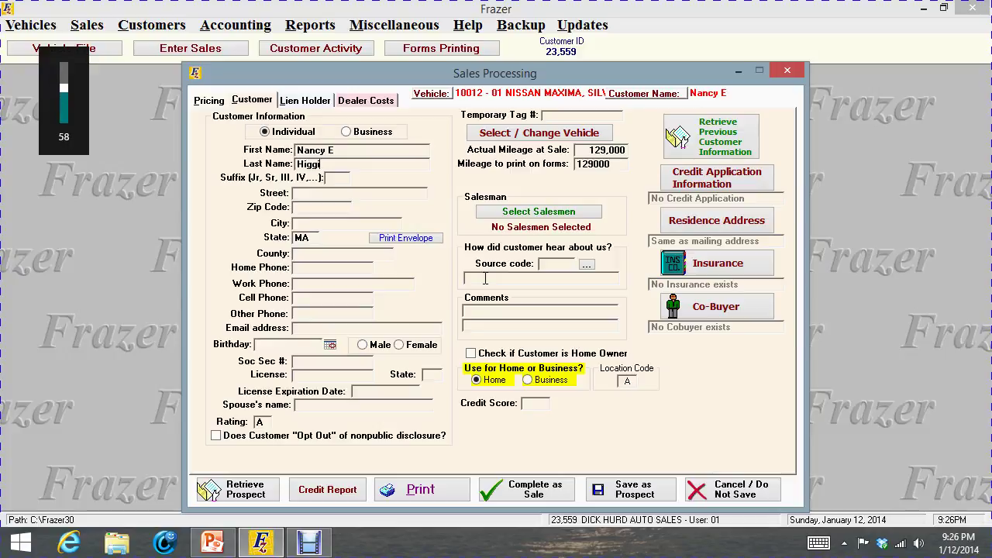
key("XF86AudioRaiseVolume")
key("XF86AudioRaiseVolume")
key("XF86AudioRaiseVolume")
key("XF86AudioRaiseVolume")
key("XF86AudioRaiseVolume")
key("XF86AudioRaiseVolume")
key("XF86AudioRaiseVolume")
key("XF86AudioRaiseVolume")
key("XF86AudioRaiseVolume")
key("XF86AudioRaiseVolume")
Complete the buyer's street address and ZIP code so city and county auto-fill
left_click(301, 196)
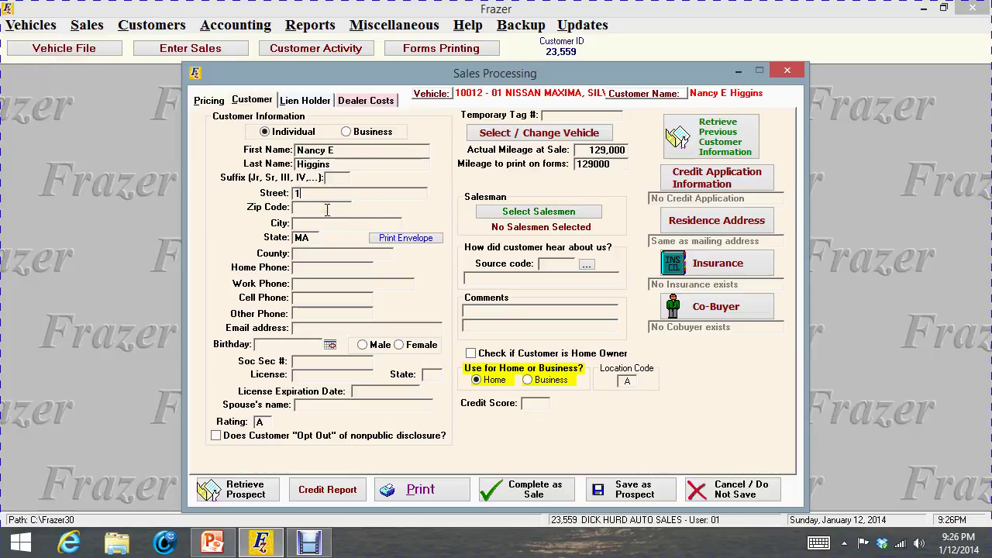
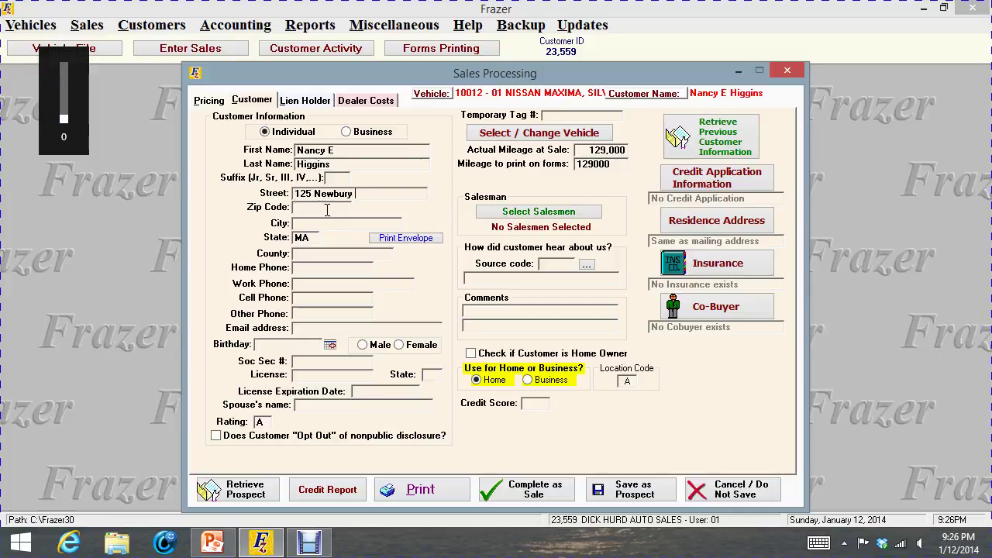
key("Tab")
type("02150")
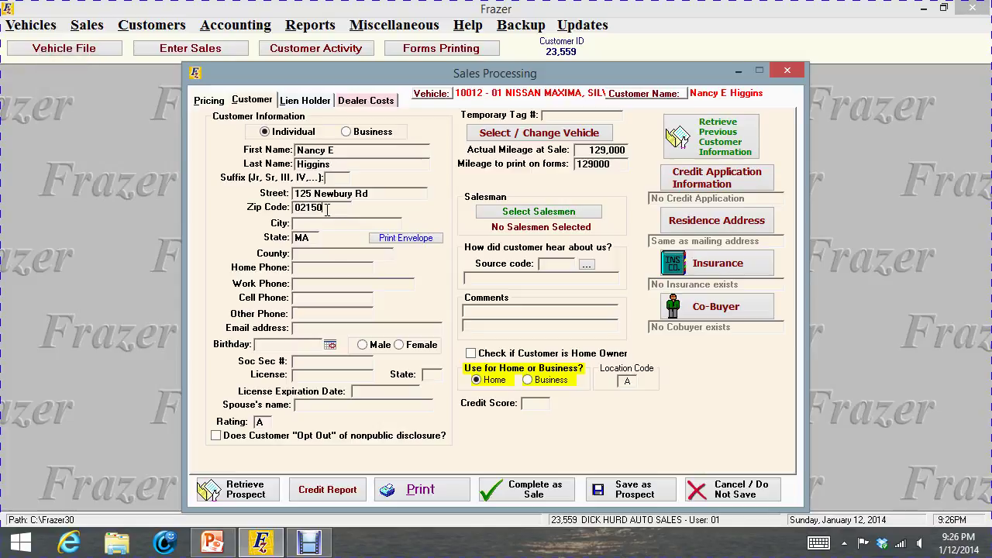
key("Tab")
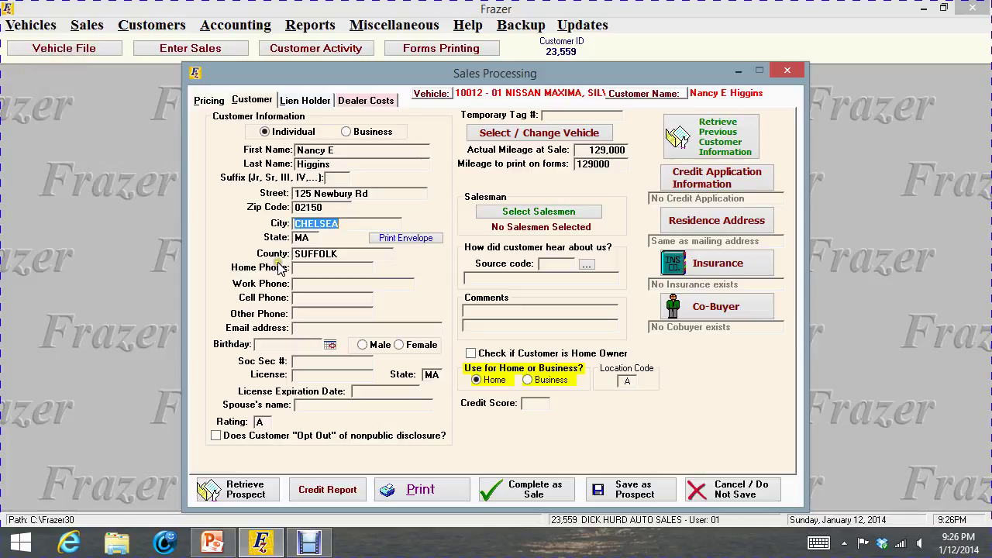
Enter the buyer's home, work and cell phone numbers
left_click(324, 268)
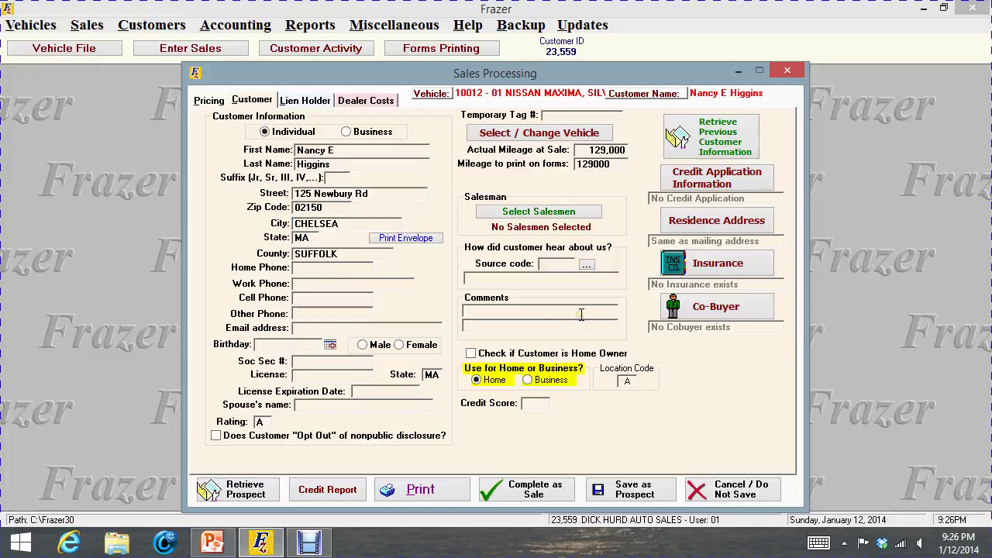
type("6175555555")
key("Tab")
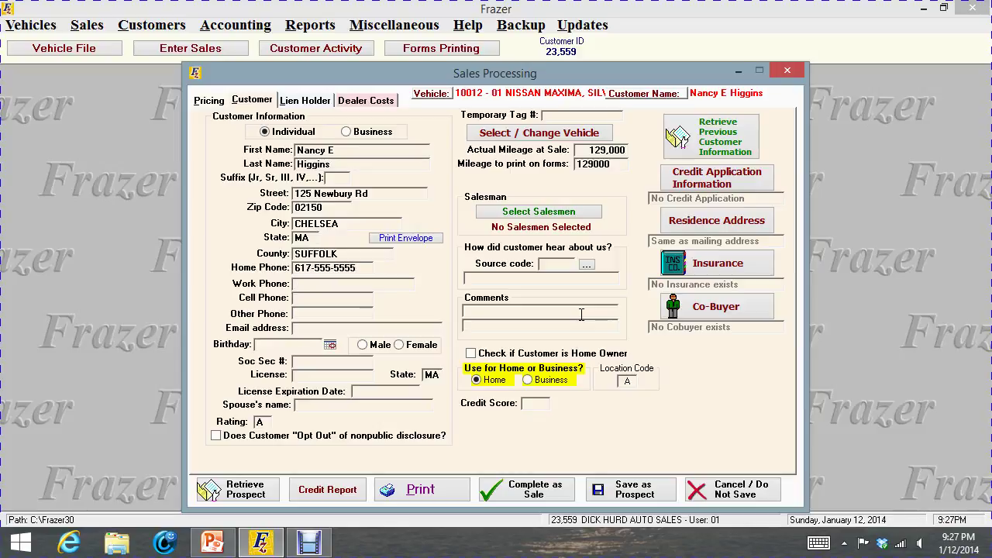
type("7814444444")
key("Tab")
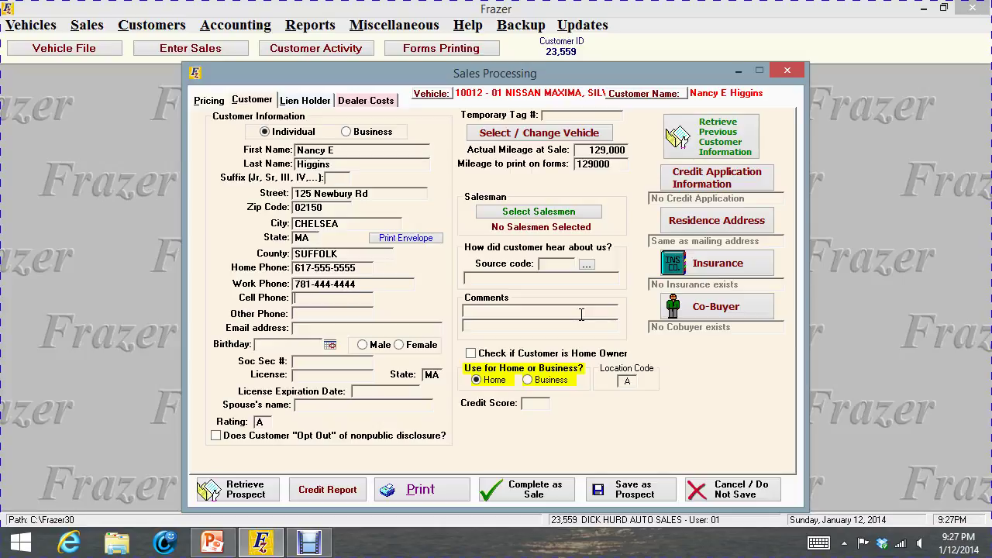
key("Tab")
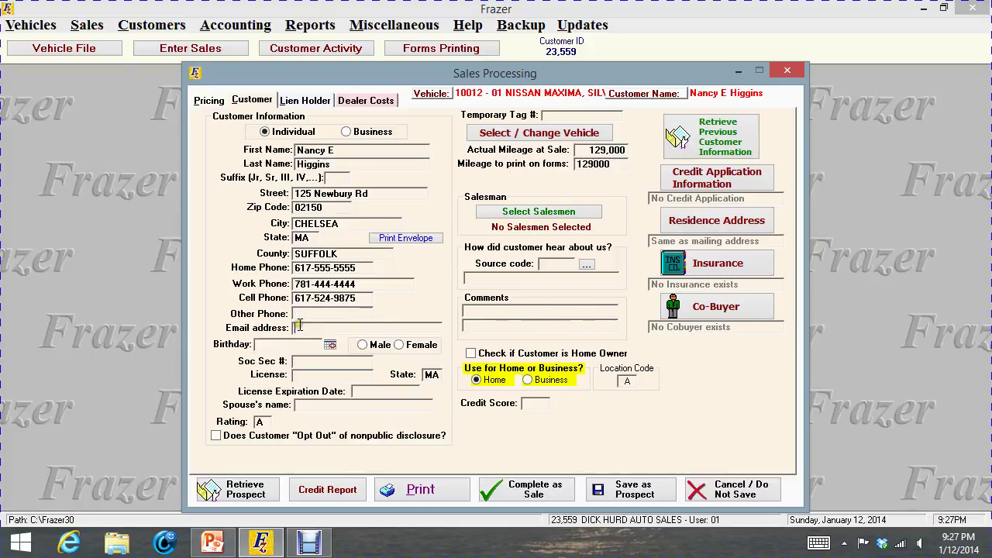
Enter the buyer's e-mail address and birthday, and set her gender to Female
key("Tab")
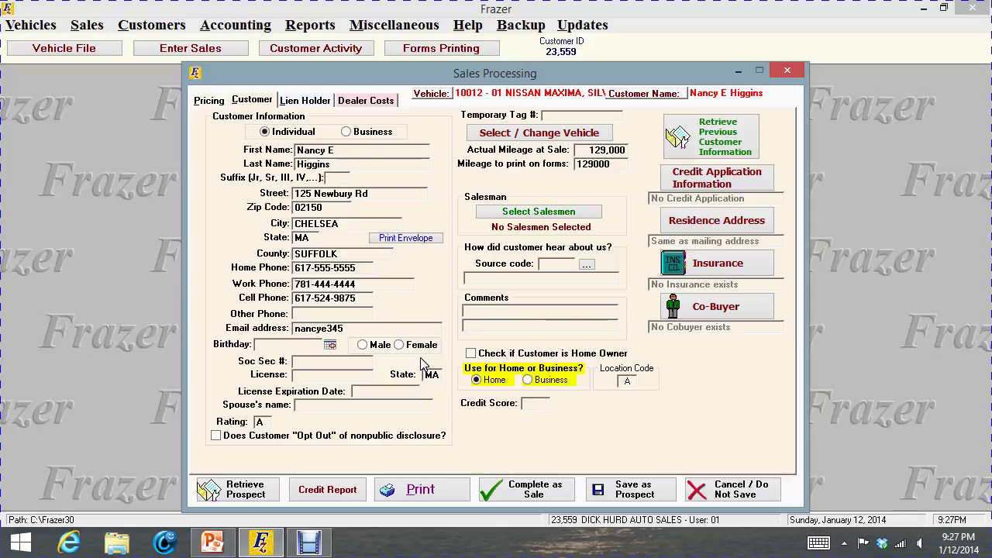
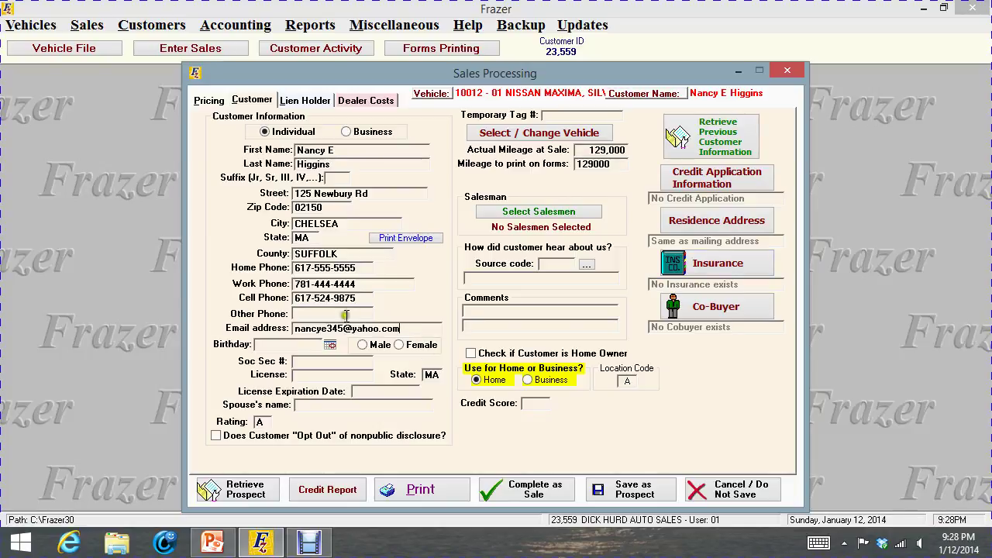
left_click(276, 345)
mouse_move(265, 553)
type("060354")
key("Tab")
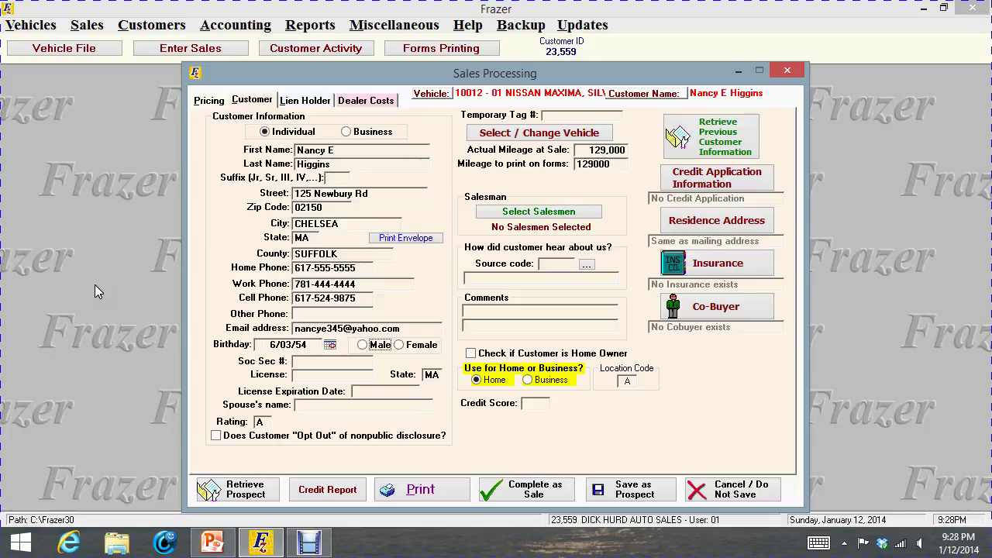
left_click(398, 346)
Enter the driver's licence number and spouse's name, and tick Opt Out of nonpublic disclosure
left_click(307, 359)
left_click(307, 376)
left_click(307, 376)
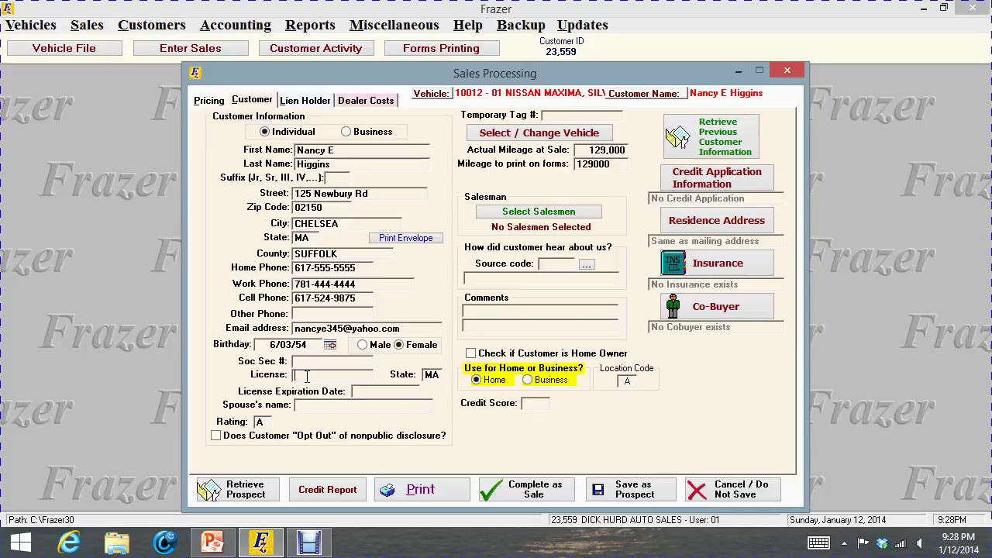
key("XF86AudioRaiseVolume")
key("XF86AudioRaiseVolume")
key("XF86AudioRaiseVolume")
key("XF86AudioRaiseVolume")
key("XF86AudioRaiseVolume")
key("XF86AudioRaiseVolume")
key("XF86AudioRaiseVolume")
key("XF86AudioRaiseVolume")
key("XF86AudioRaiseVolume")
key("XF86AudioRaiseVolume")
key("XF86AudioRaiseVolume")
key("XF86AudioRaiseVolume")
key("XF86AudioRaiseVolume")
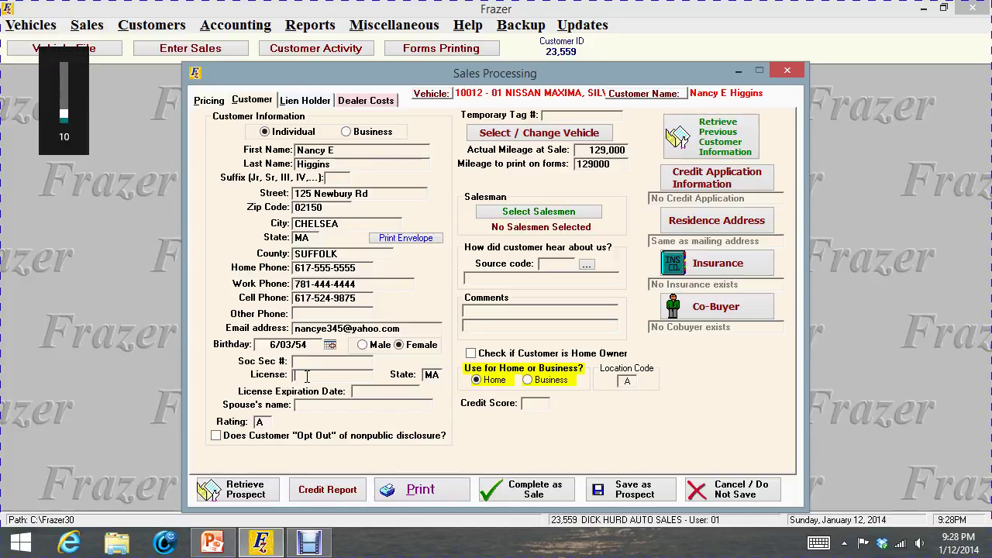
key("XF86AudioRaiseVolume")
key("XF86AudioRaiseVolume")
key("XF86AudioRaiseVolume")
key("XF86AudioRaiseVolume")
key("XF86AudioRaiseVolume")
key("XF86AudioRaiseVolume")
key("XF86AudioRaiseVolume")
key("XF86AudioRaiseVolume")
key("XF86AudioRaiseVolume")
key("XF86AudioRaiseVolume")
key("XF86AudioRaiseVolume")
key("XF86AudioRaiseVolume")
key("XF86AudioRaiseVolume")
key("XF86AudioRaiseVolume")
key("XF86AudioRaiseVolume")
key("XF86AudioRaiseVolume")
key("XF86AudioRaiseVolume")
key("XF86AudioRaiseVolume")
key("XF86AudioRaiseVolume")
key("XF86AudioRaiseVolume")
key("XF86AudioRaiseVolume")
key("XF86AudioRaiseVolume")
key("XF86AudioRaiseVolume")
key("XF86AudioRaiseVolume")
key("XF86AudioRaiseVolume")
key("XF86AudioRaiseVolume")
key("XF86AudioRaiseVolume")
key("XF86AudioRaiseVolume")
key("XF86AudioRaiseVolume")
key("XF86AudioRaiseVolume")
key("XF86AudioRaiseVolume")
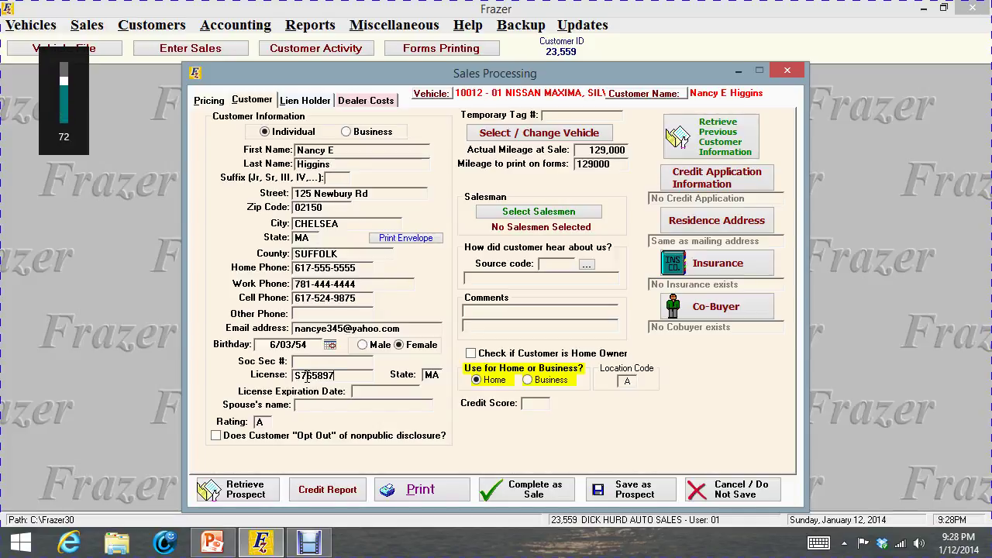
key("XF86AudioRaiseVolume")
key("XF86AudioRaiseVolume")
key("XF86AudioRaiseVolume")
key("XF86AudioRaiseVolume")
key("XF86AudioRaiseVolume")
key("XF86AudioRaiseVolume")
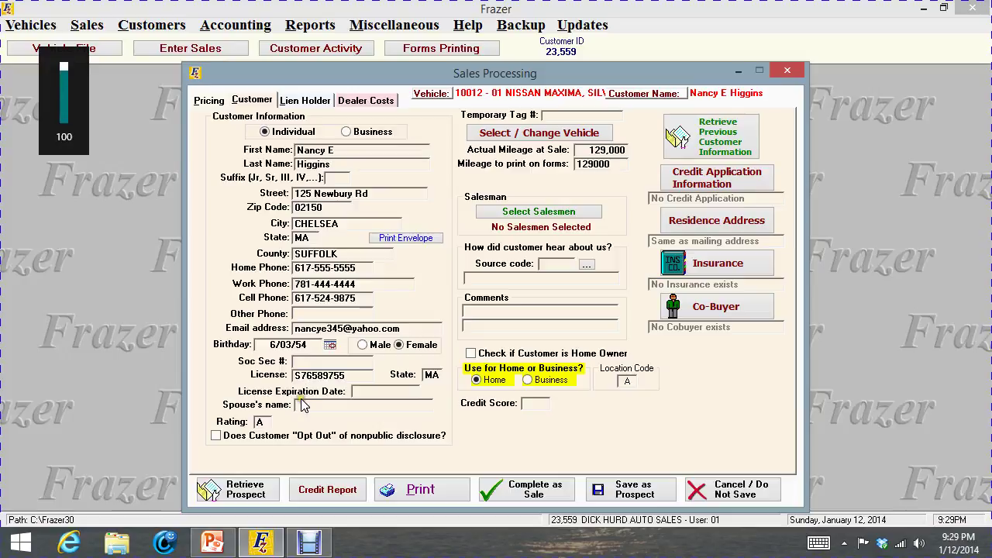
left_click(306, 407)
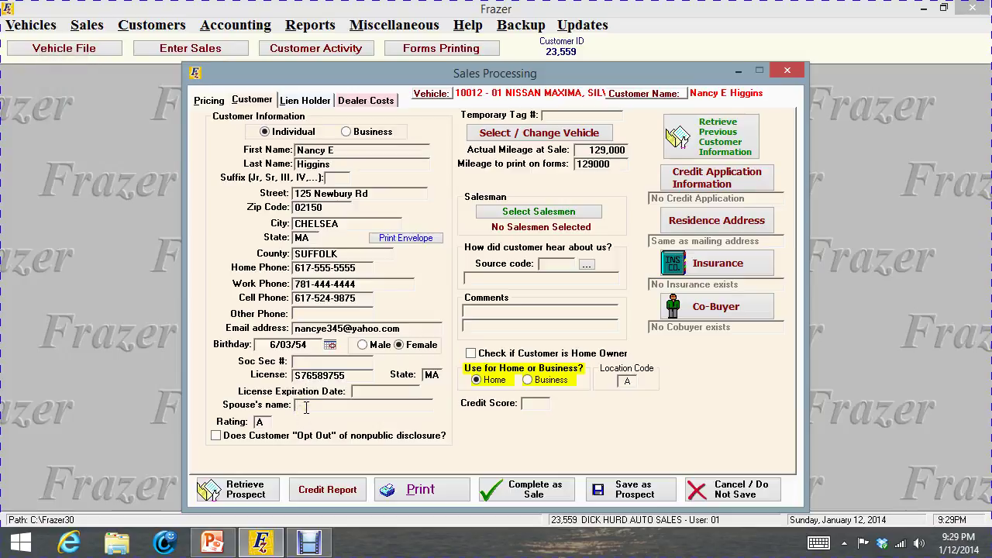
type("Harold")
left_click(219, 436)
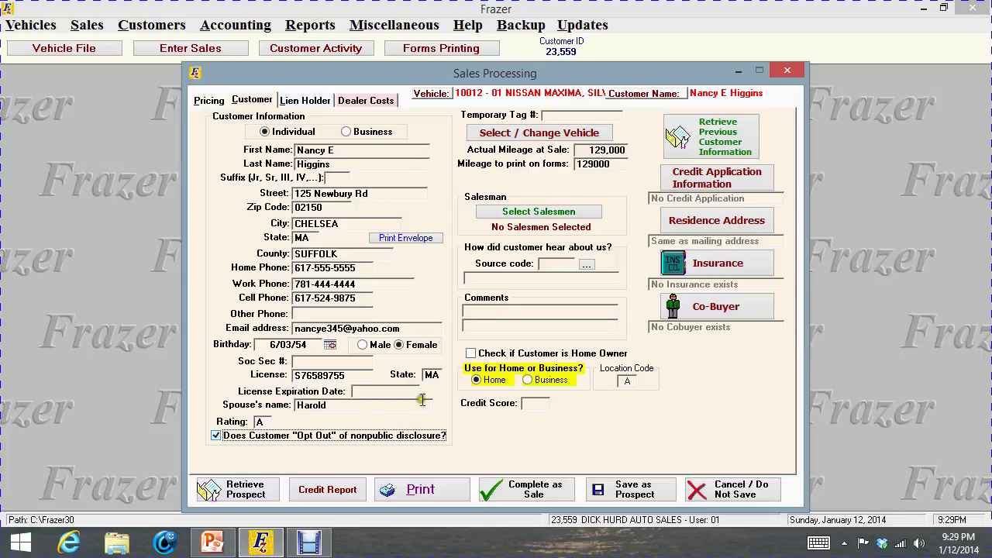
Change Actual Mileage at Sale to 129,250
left_click(588, 150)
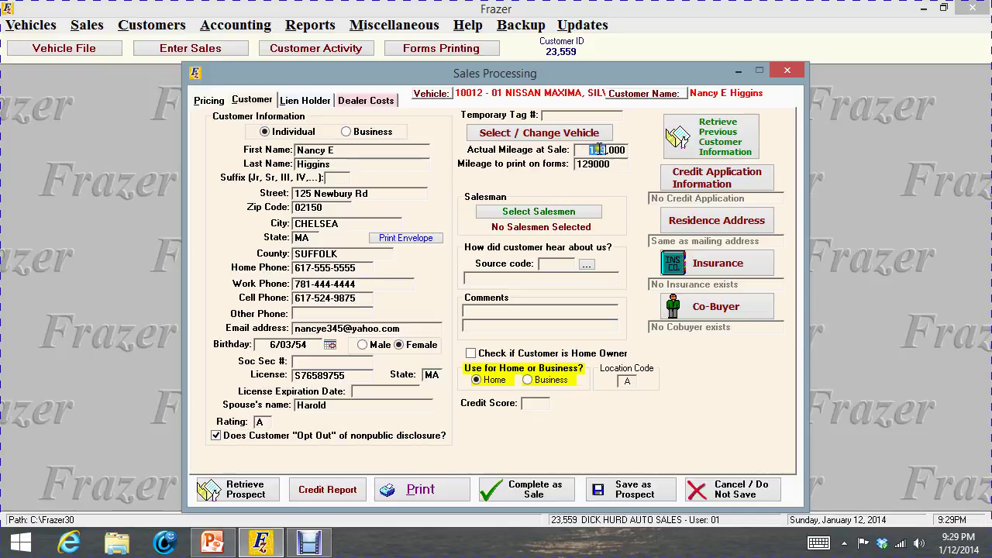
type("129250")
left_click(625, 164)
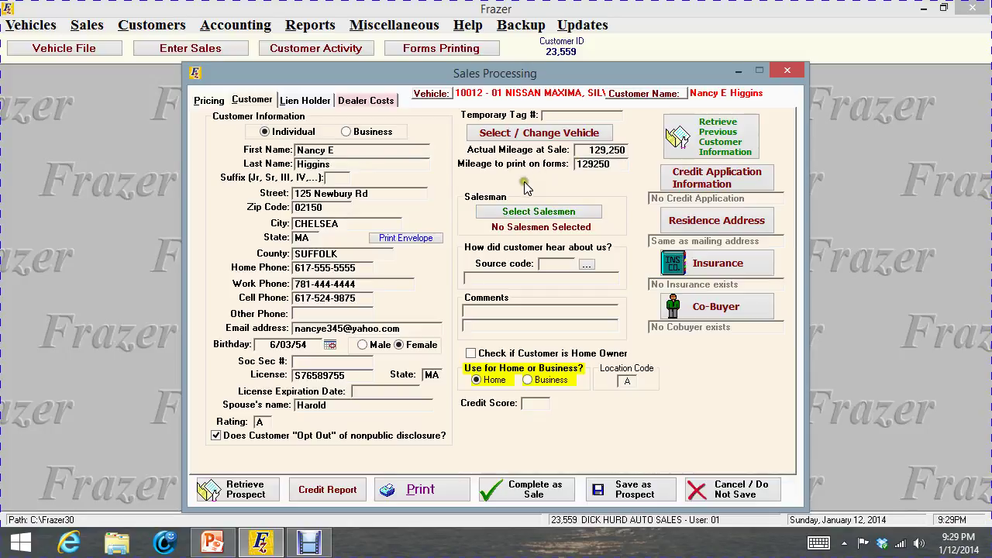
Add a salesman to the deal at 100% commission and save the assignment
left_click(565, 215)
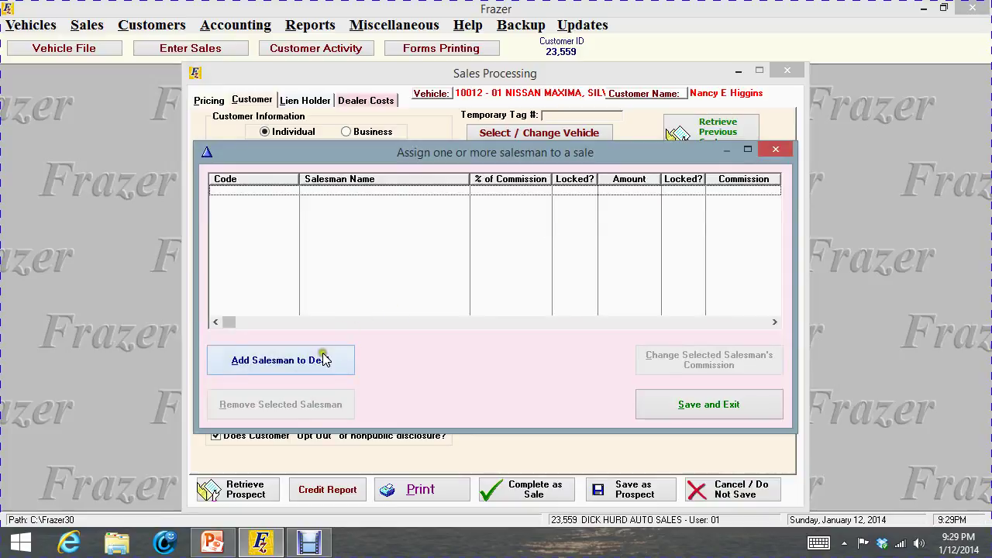
left_click(321, 353)
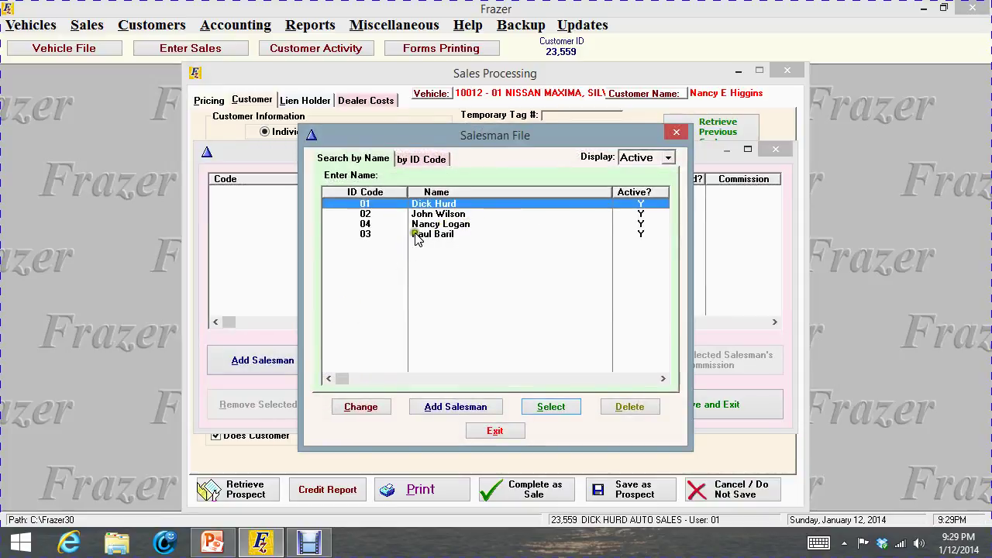
double_click(427, 236)
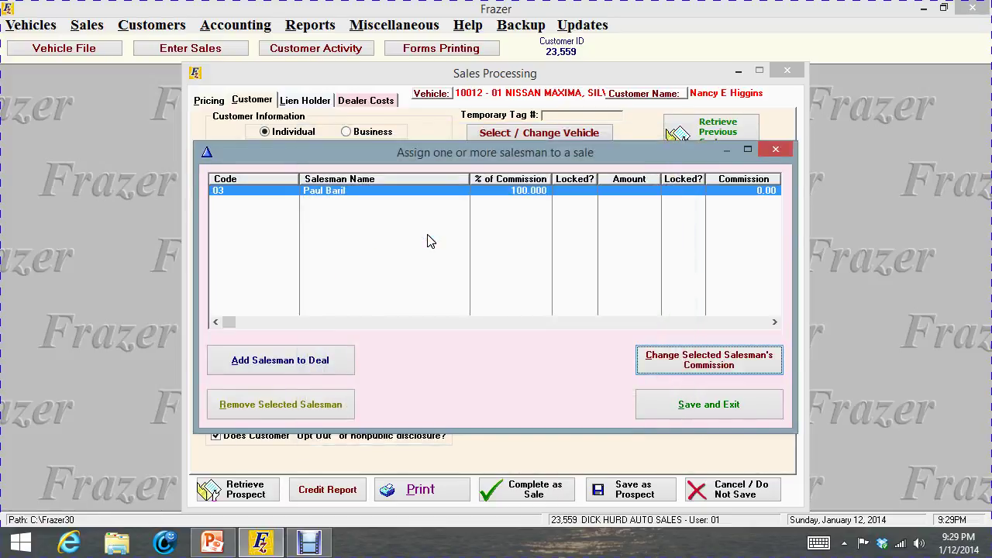
left_click(750, 410)
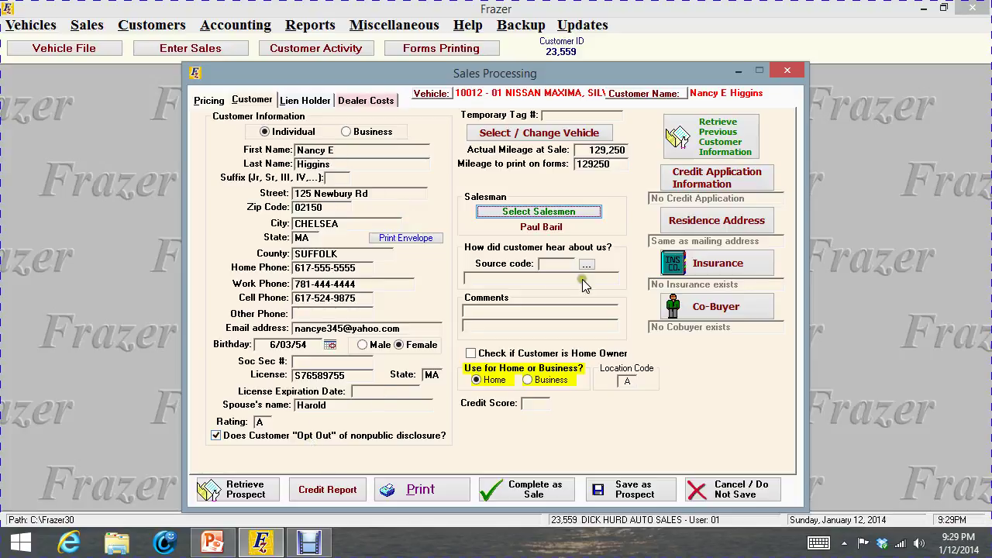
left_click(727, 186)
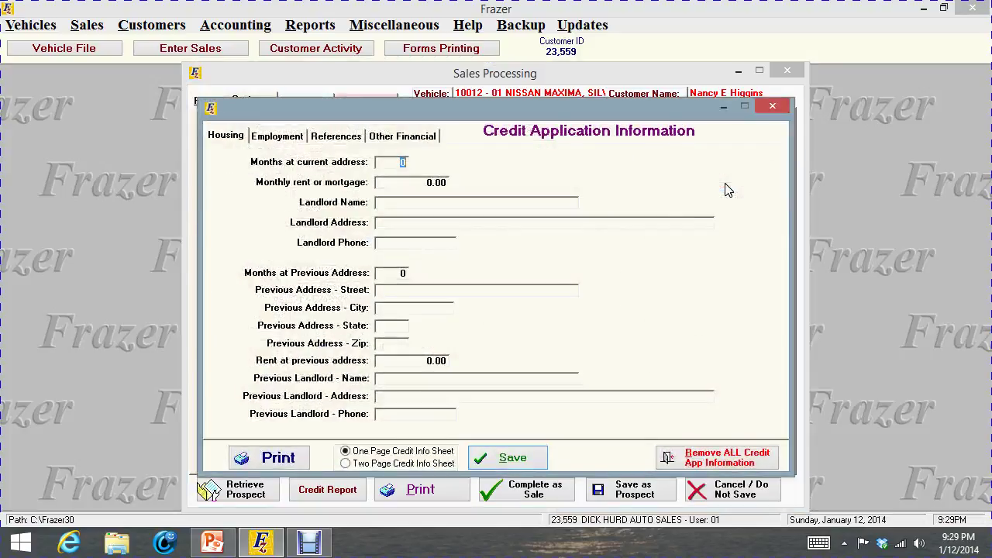
left_click(277, 135)
left_click(335, 137)
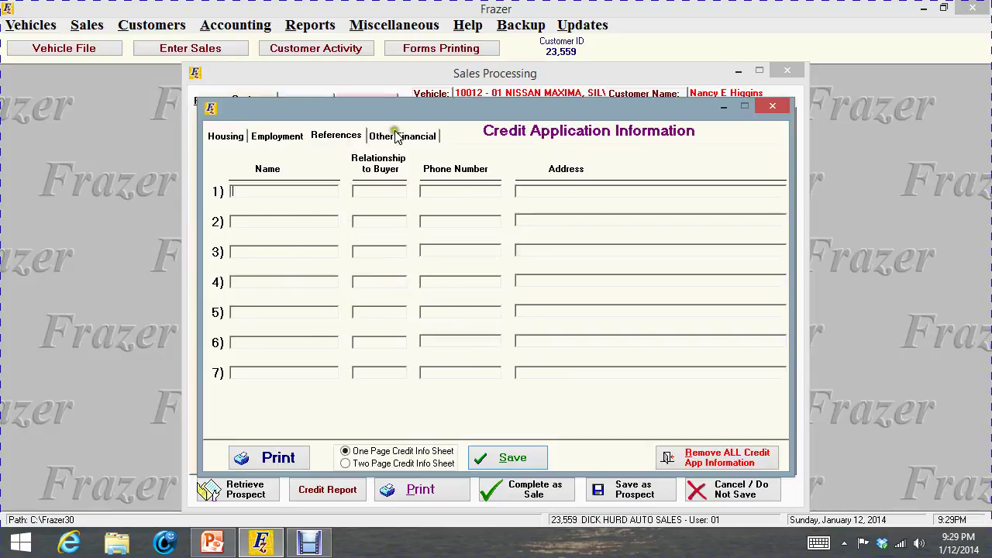
left_click(385, 137)
left_click(227, 136)
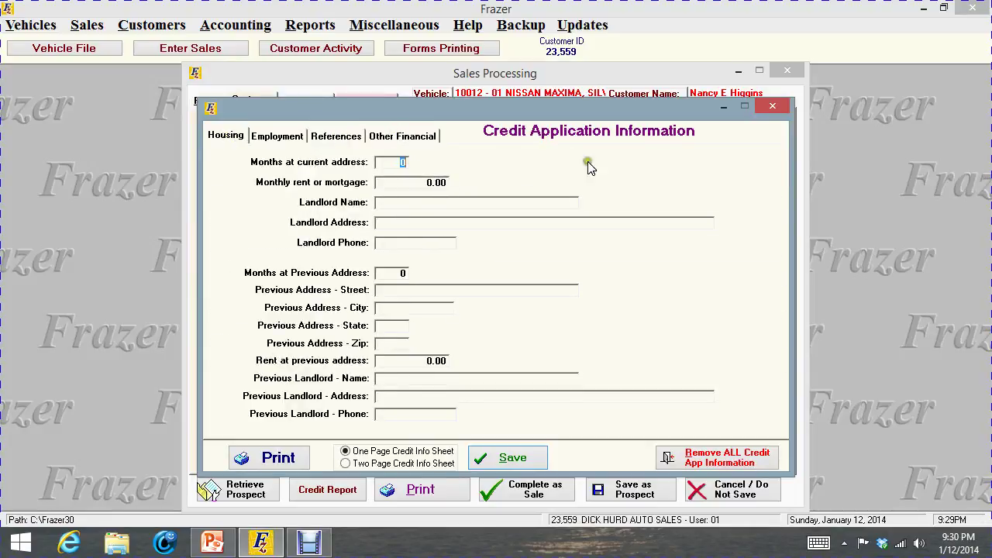
left_click(773, 106)
left_click(725, 225)
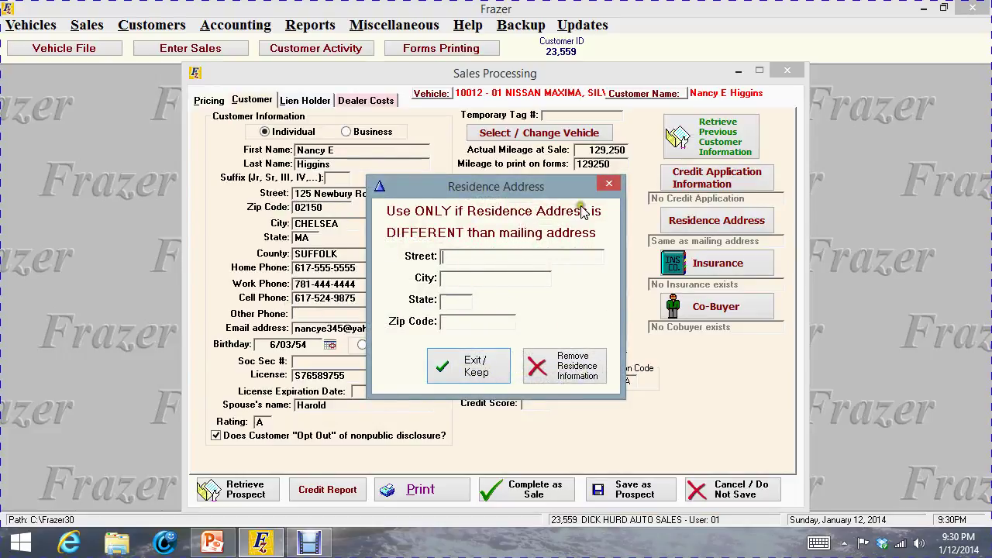
left_click(609, 186)
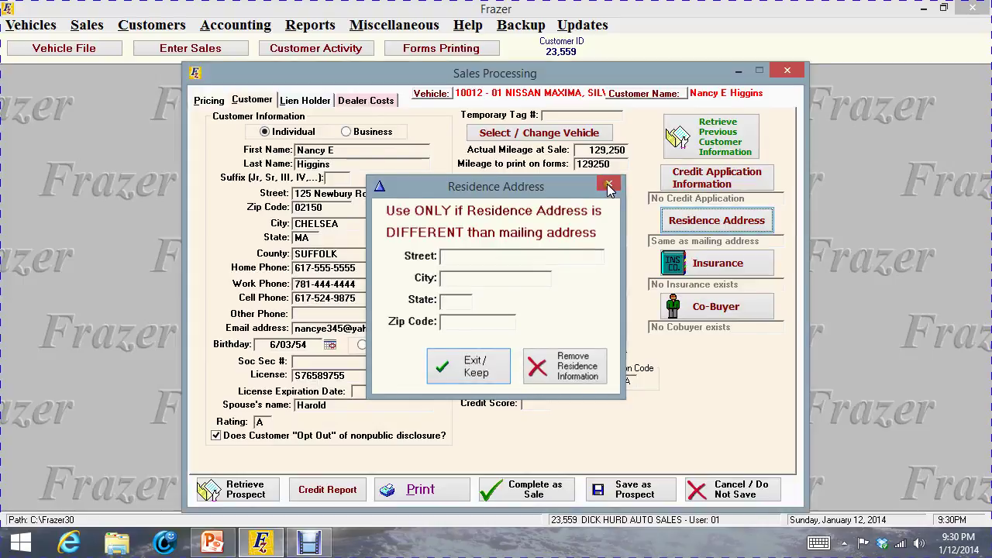
left_click(718, 264)
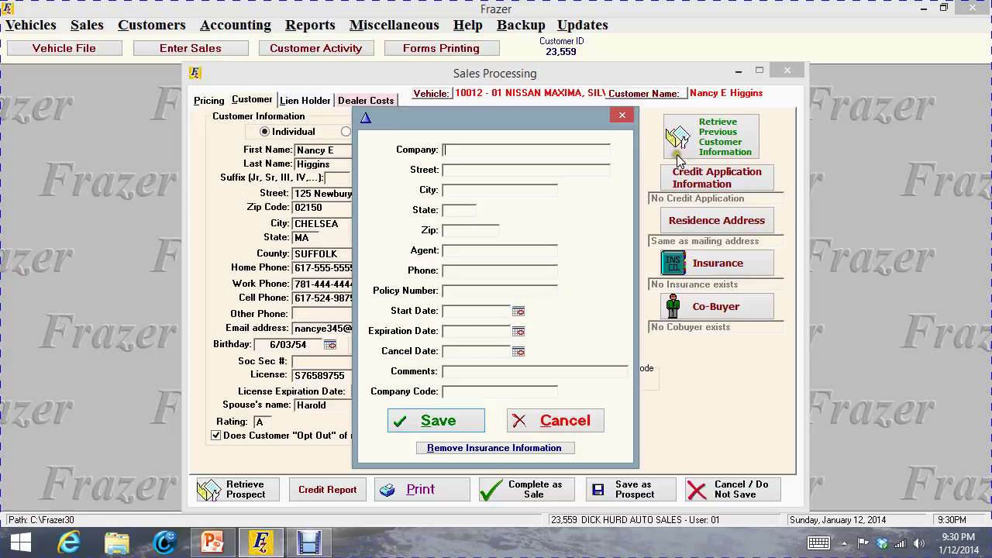
left_click(474, 251)
left_click(458, 290)
left_click(456, 419)
left_click(580, 421)
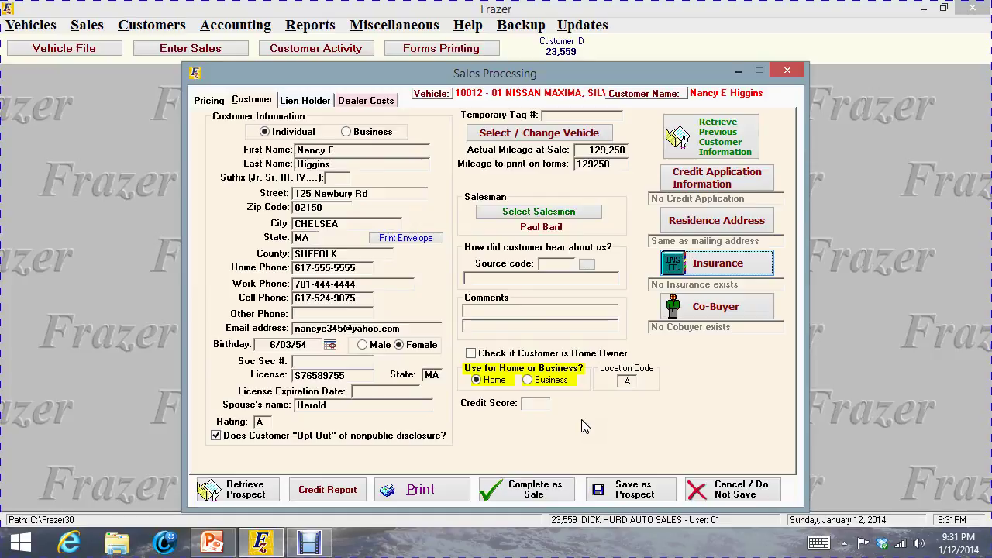
On Dealer Costs, enter a service contract term of 24 months and 24,000 miles
left_click(198, 99)
left_click(256, 104)
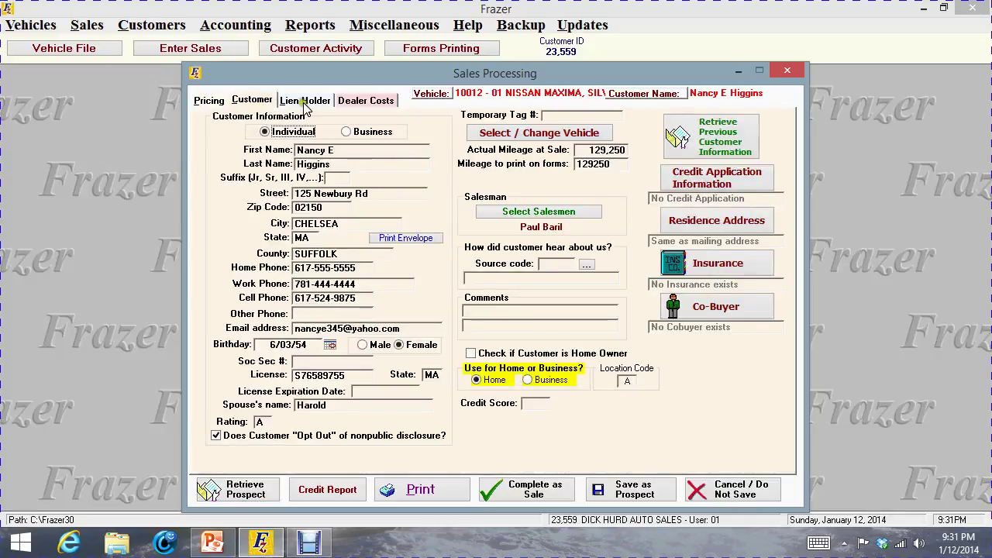
left_click(310, 102)
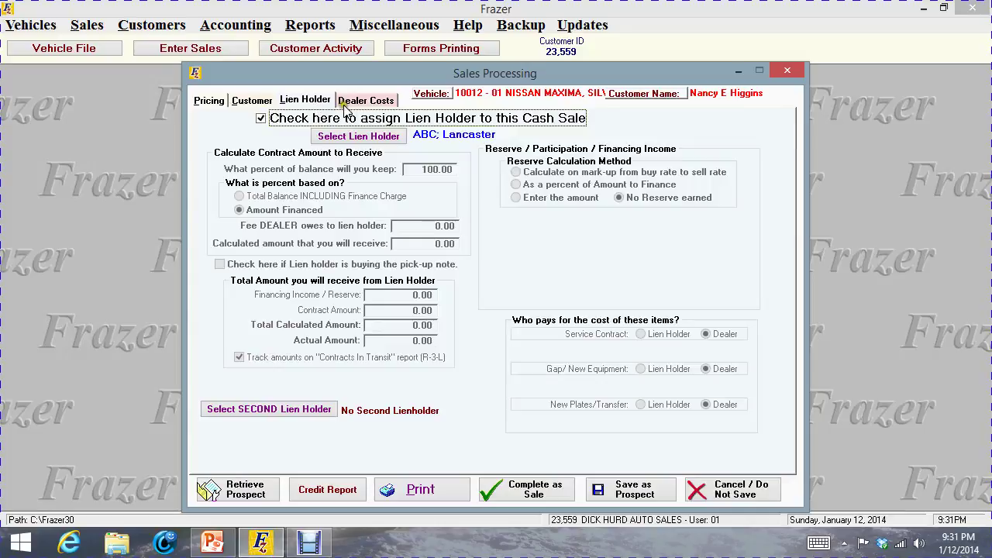
left_click(390, 102)
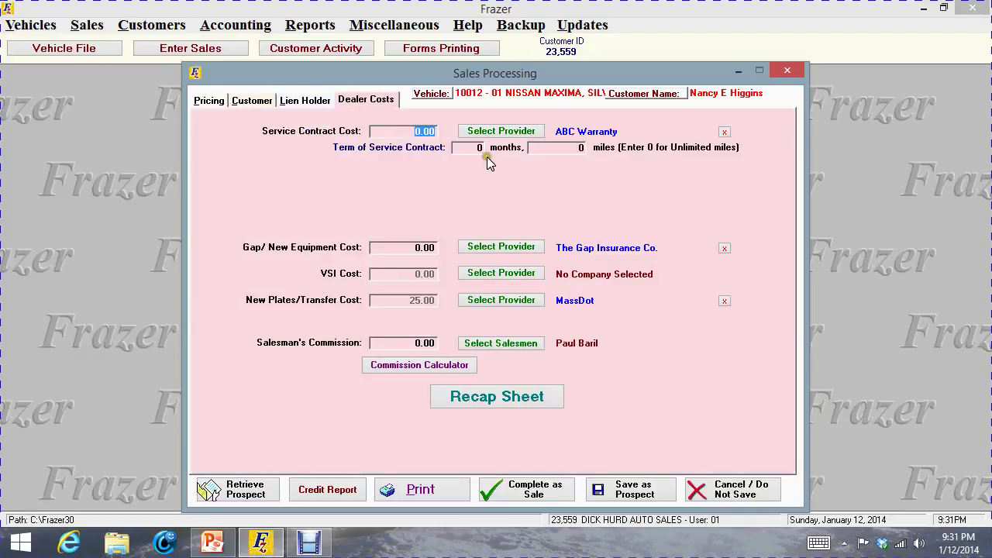
left_click(469, 148)
type("24")
left_click(583, 146)
type("24000")
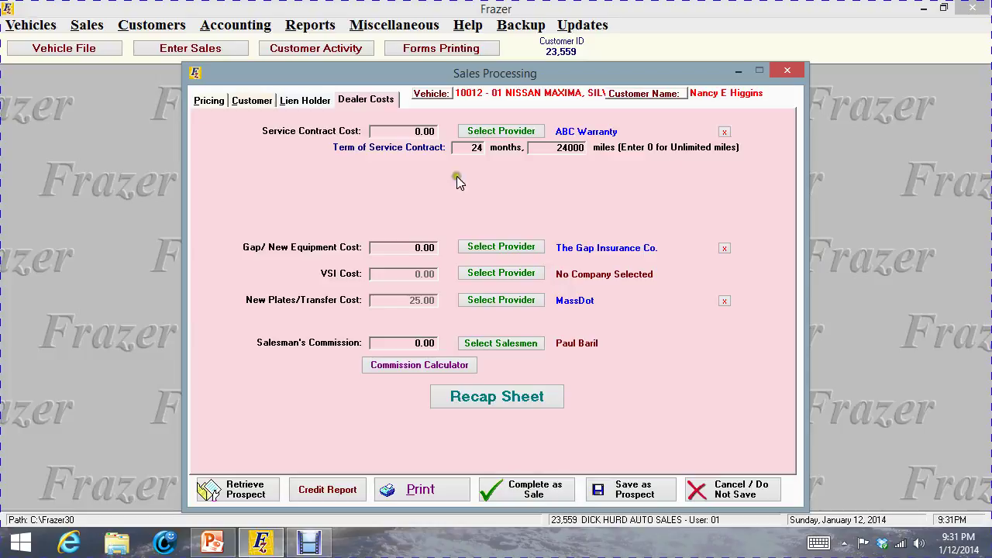
Enter 859.00 as Service Contract Cost and 149.00 as Gap/New Equipment Cost
left_click(397, 132)
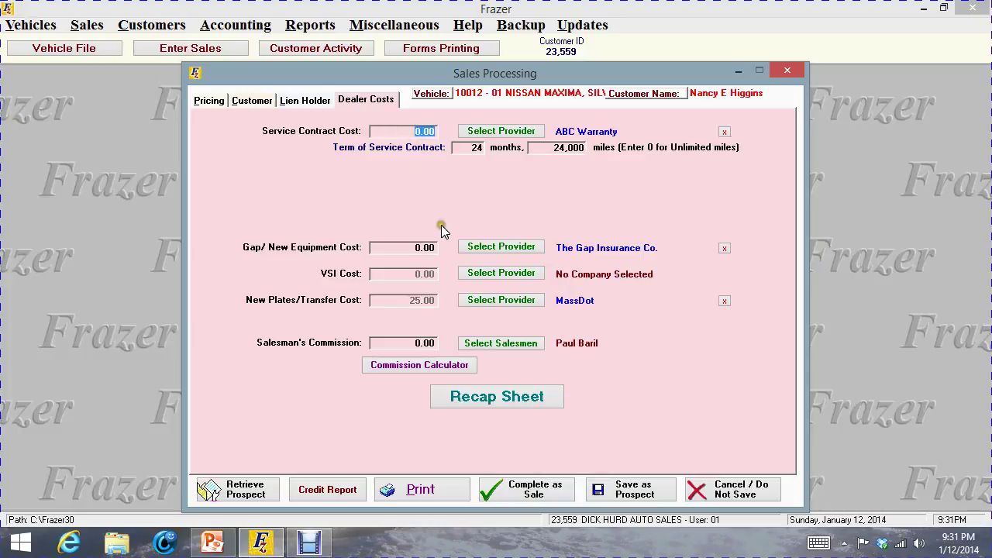
type("859.00")
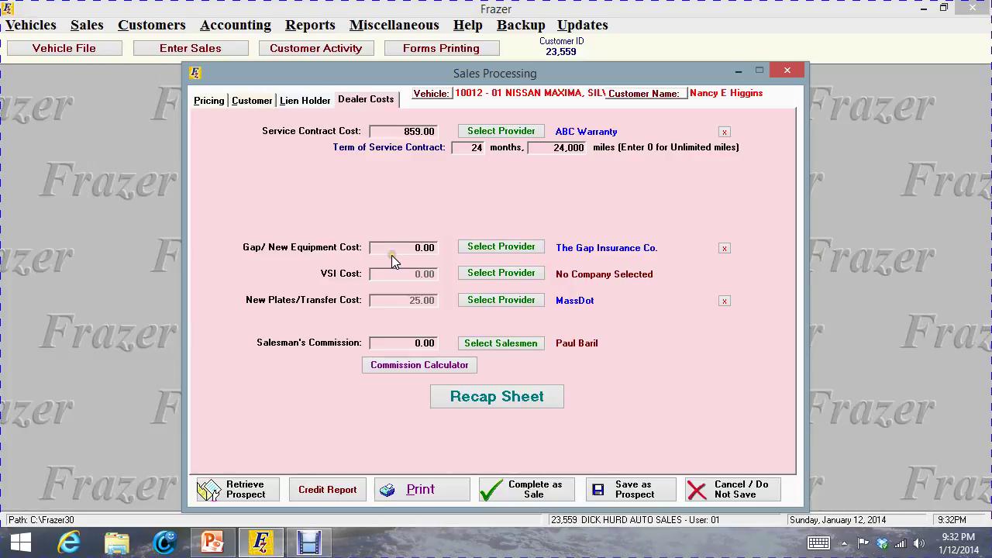
left_click(448, 245)
type("149.00")
Apply the Commission Calculator's 421.50 (20% of 2,107.50 profit) to the customer file
left_click(411, 368)
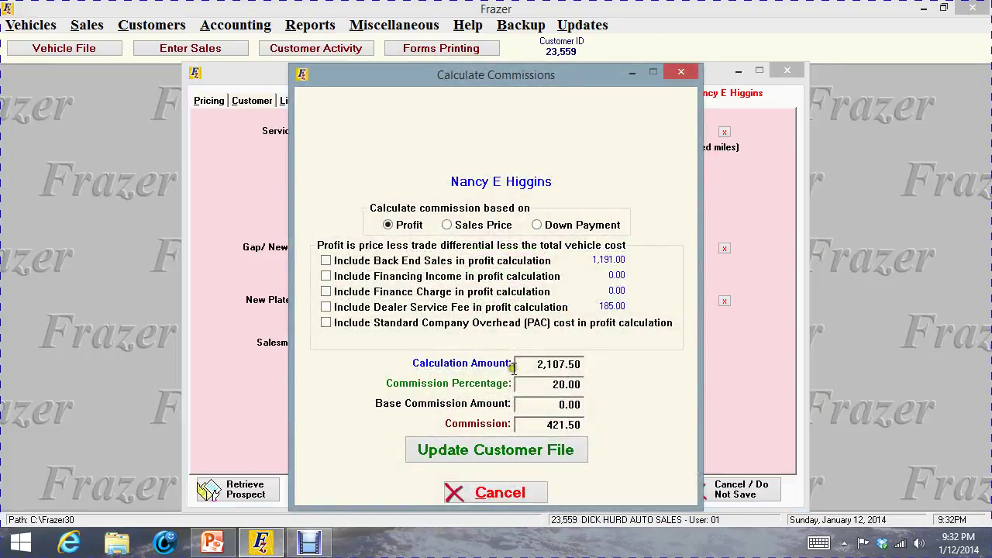
left_click(485, 451)
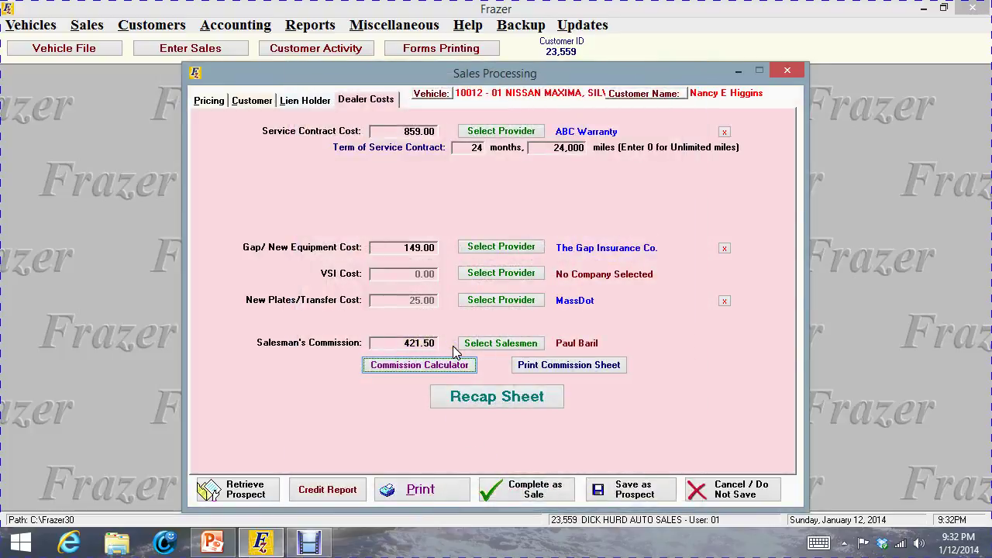
left_click(430, 364)
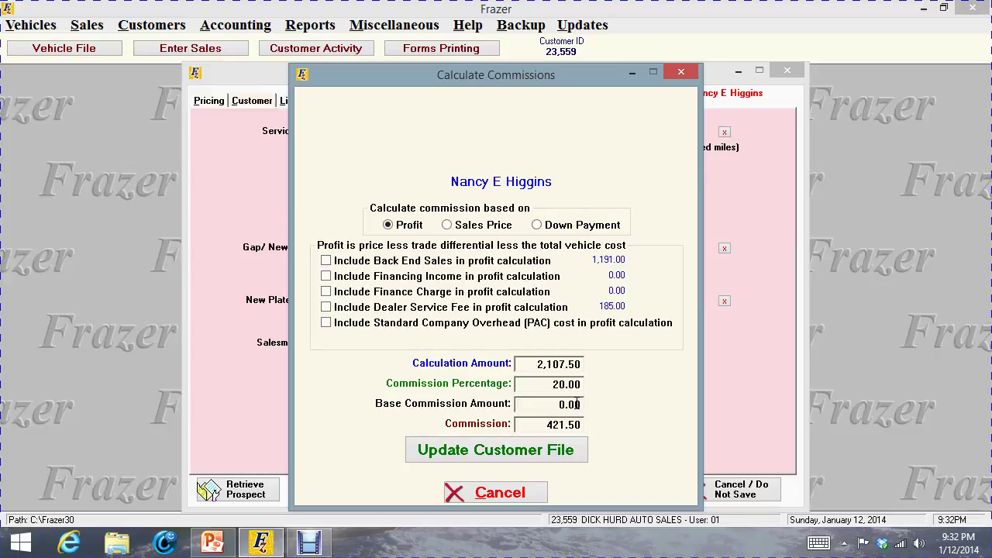
left_click(465, 450)
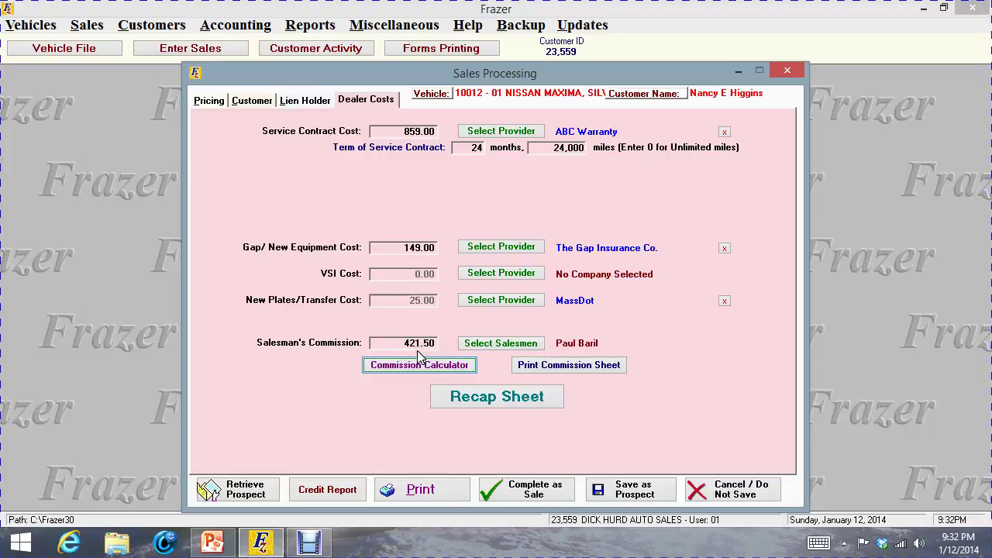
Generate the Sales Recap Sheet with vehicle added costs listed separately
left_click(508, 403)
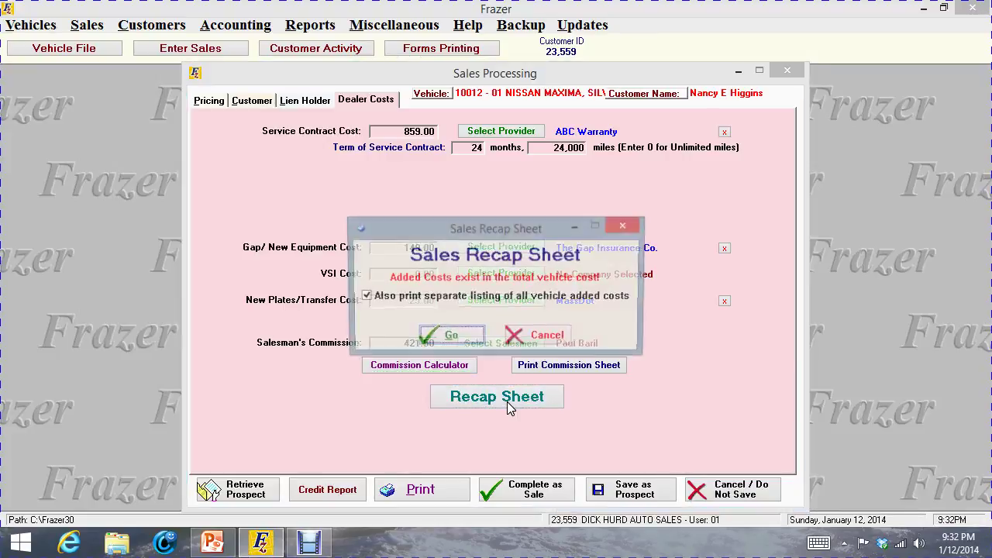
left_click(463, 336)
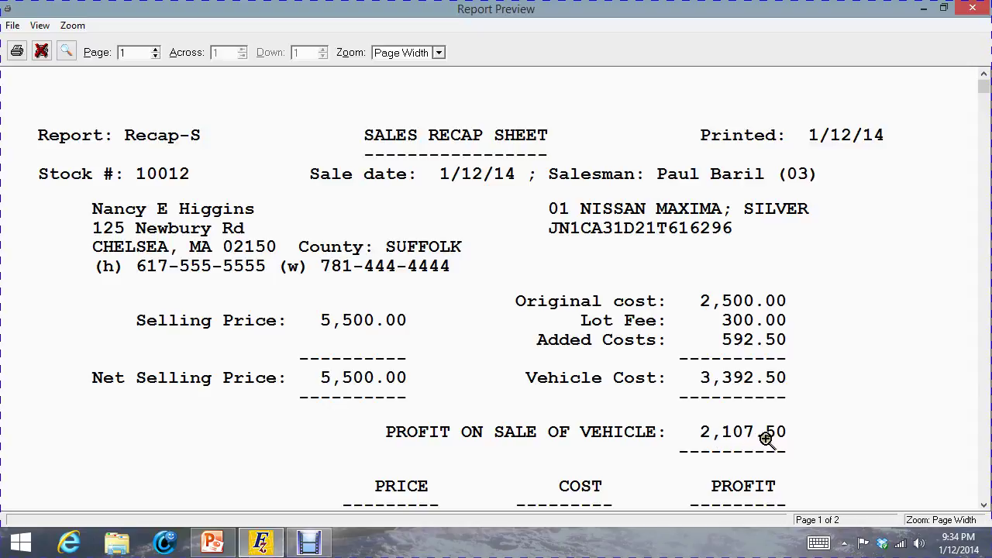
Review the recap sheet's 3,062.00 total profit and pick-up note figures, then close the preview
left_click(983, 504)
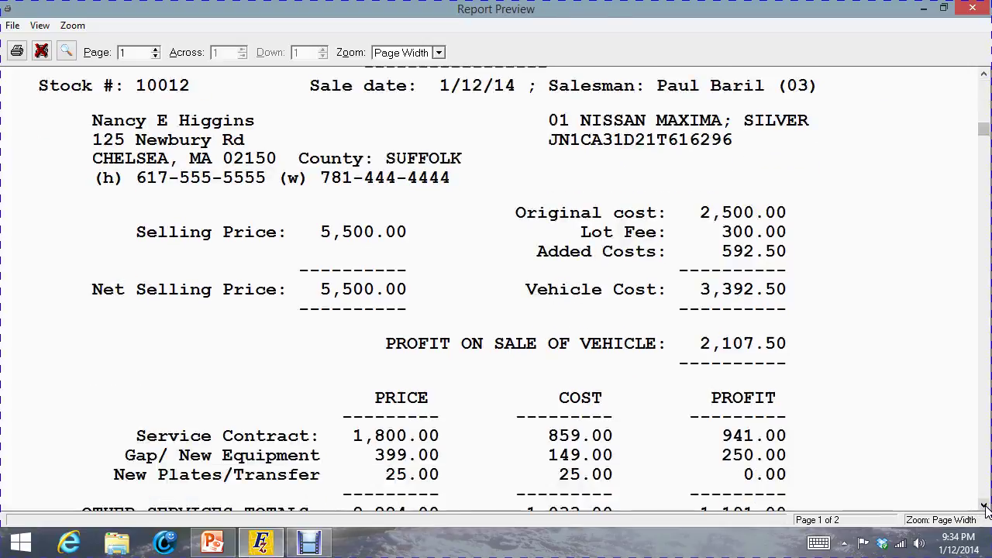
left_click(984, 504)
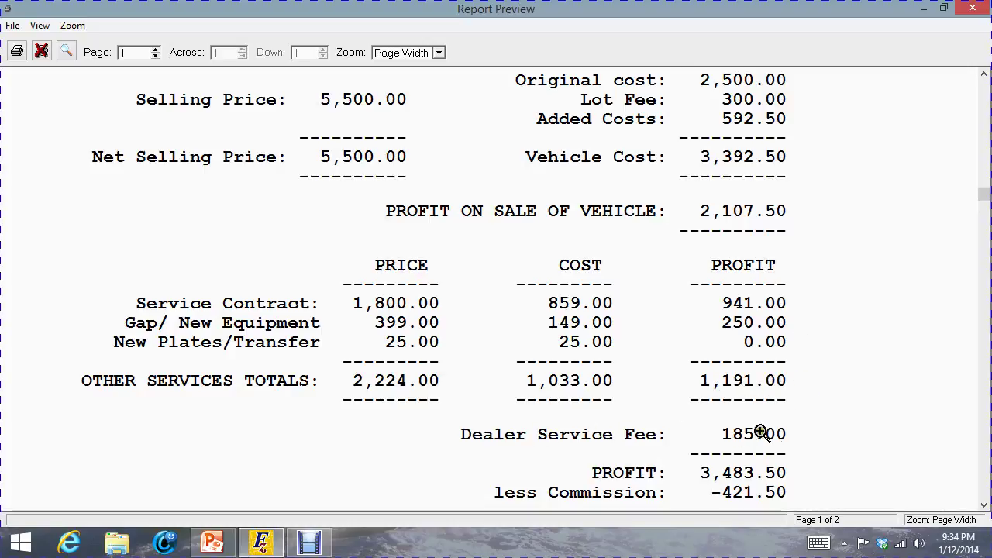
left_click(983, 504)
left_click(983, 505)
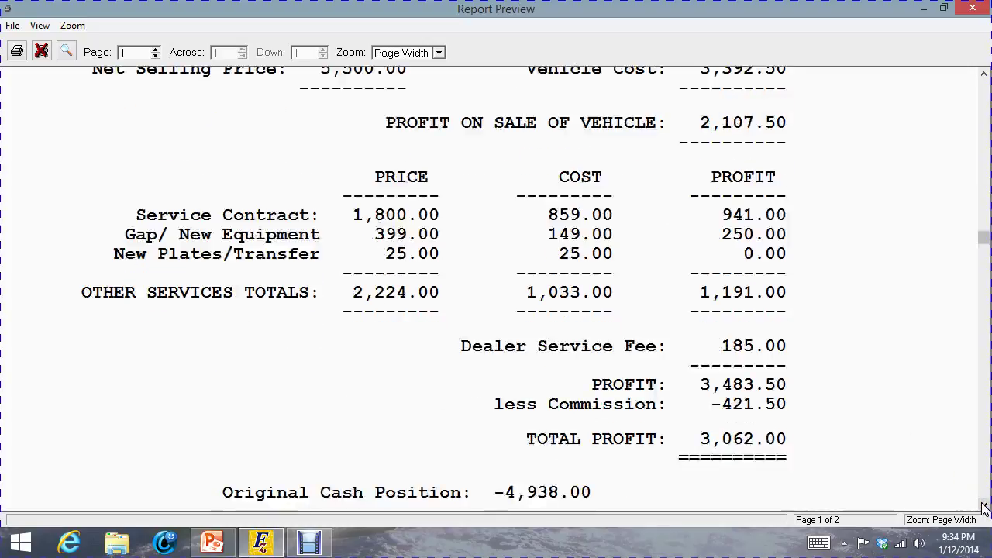
left_click(982, 505)
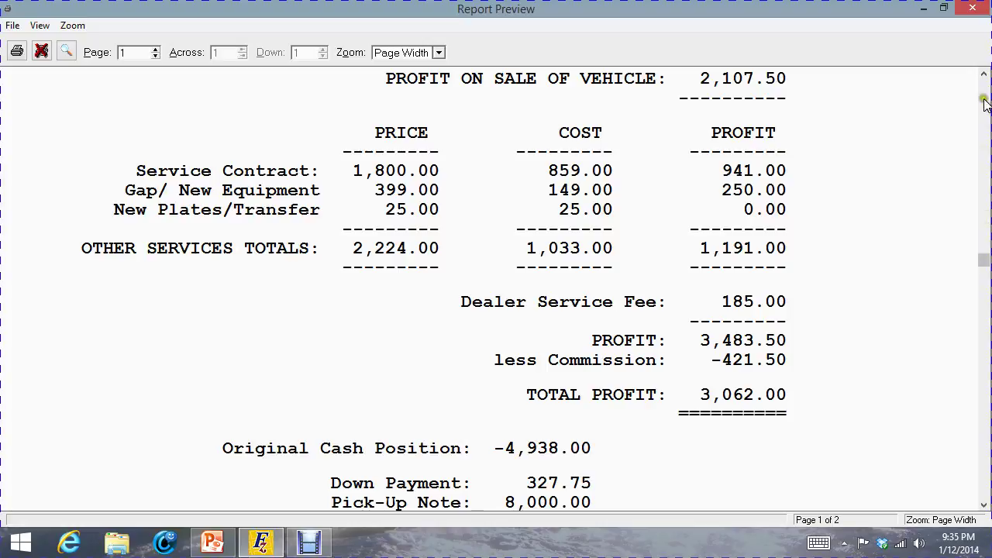
left_click(984, 75)
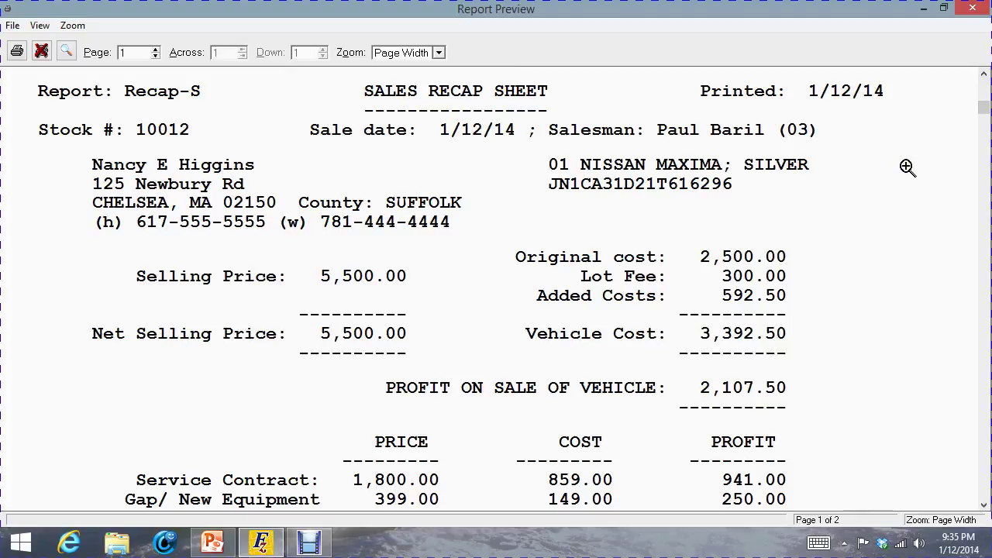
left_click(971, 10)
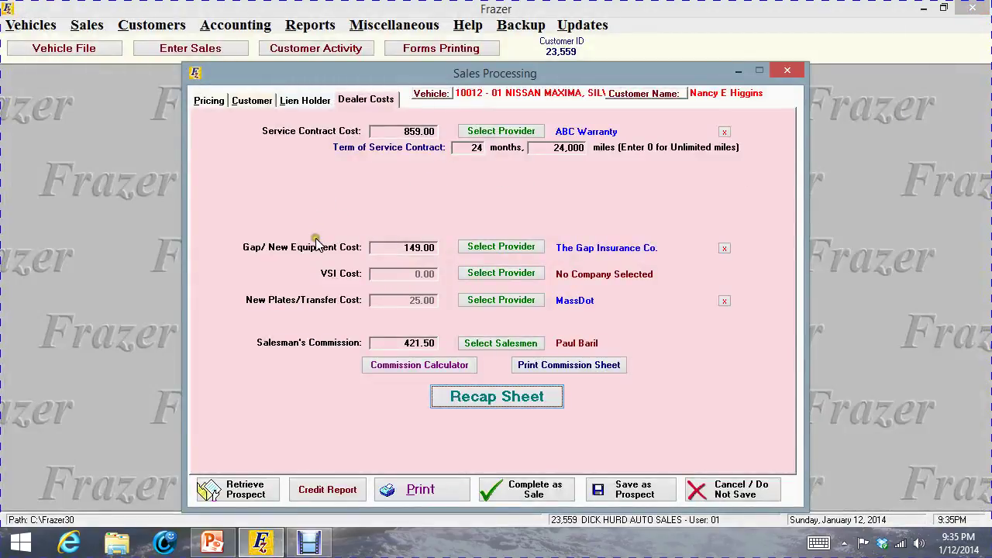
Review the Customer, Lien Holder and Dealer Costs tabs, ending on Pricing with the 8,327.75 total
left_click(209, 100)
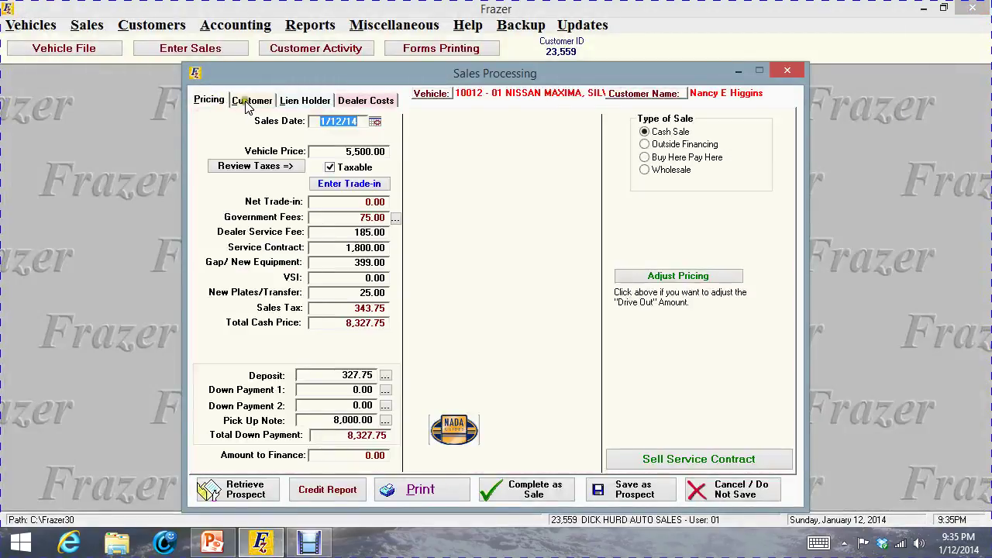
left_click(247, 101)
left_click(306, 100)
left_click(365, 101)
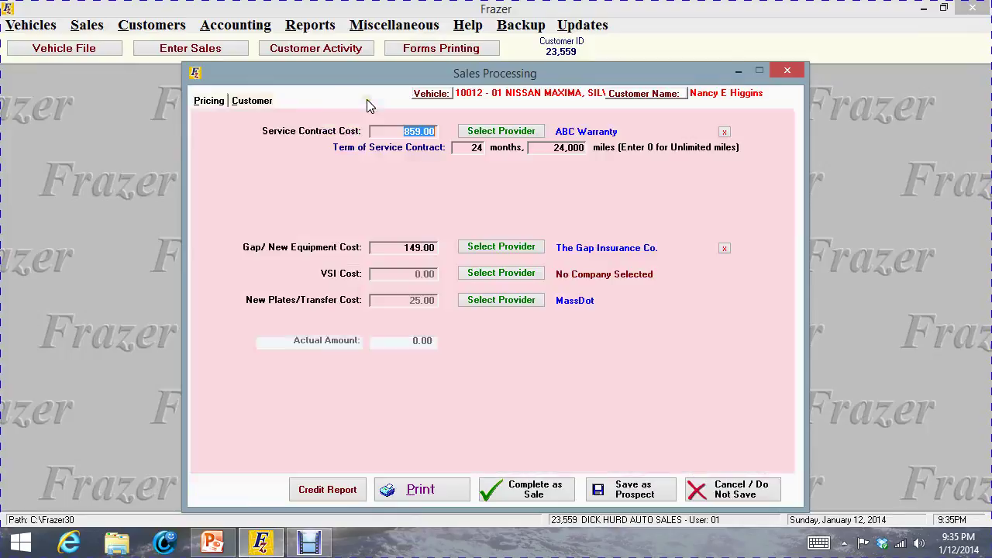
left_click(209, 101)
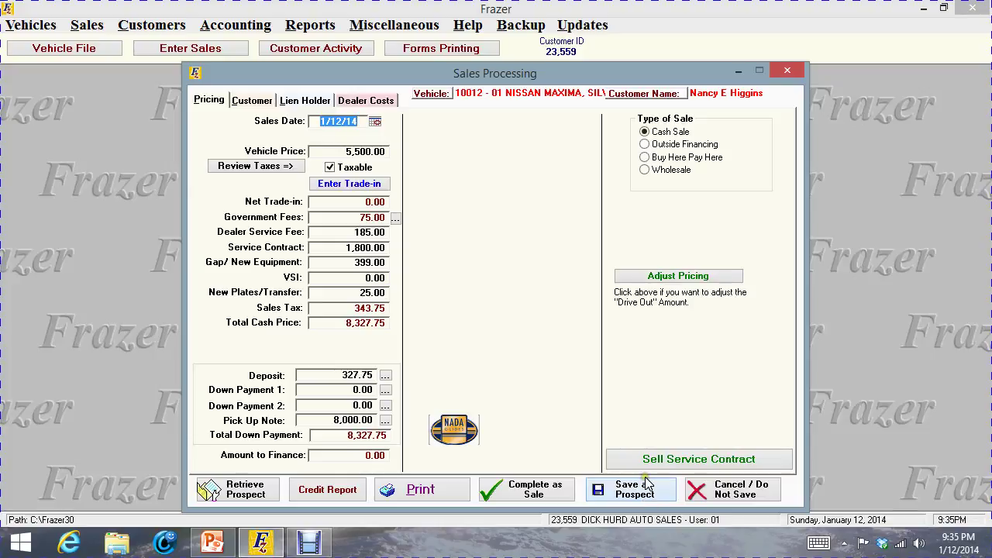
Record 07 Auto Trader as the customer source after the missing-source warning
left_click(643, 496)
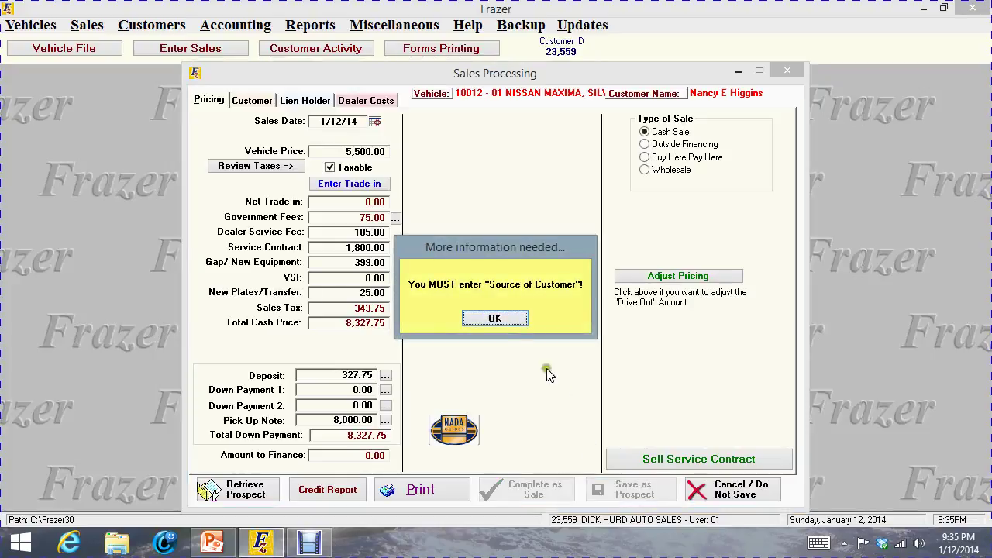
left_click(514, 319)
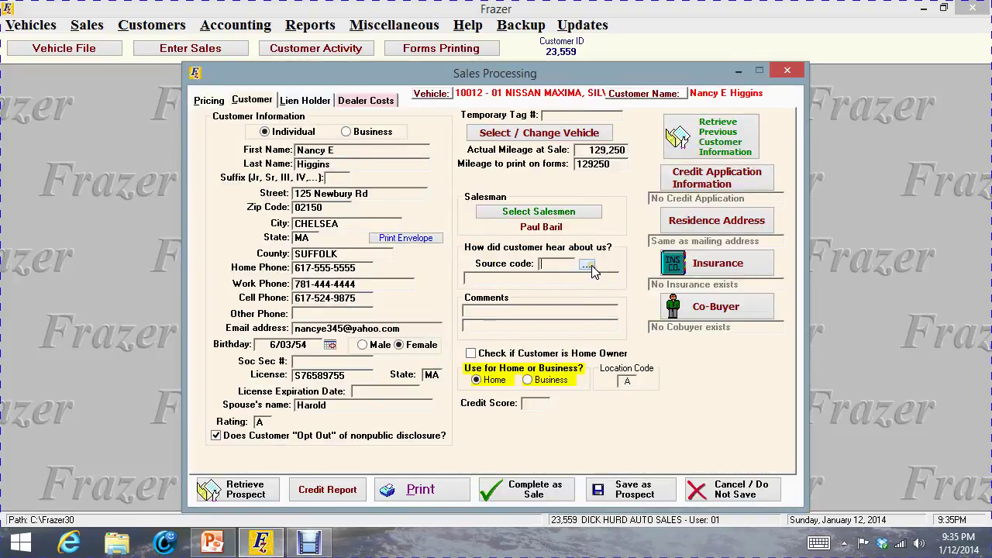
left_click(588, 265)
double_click(469, 253)
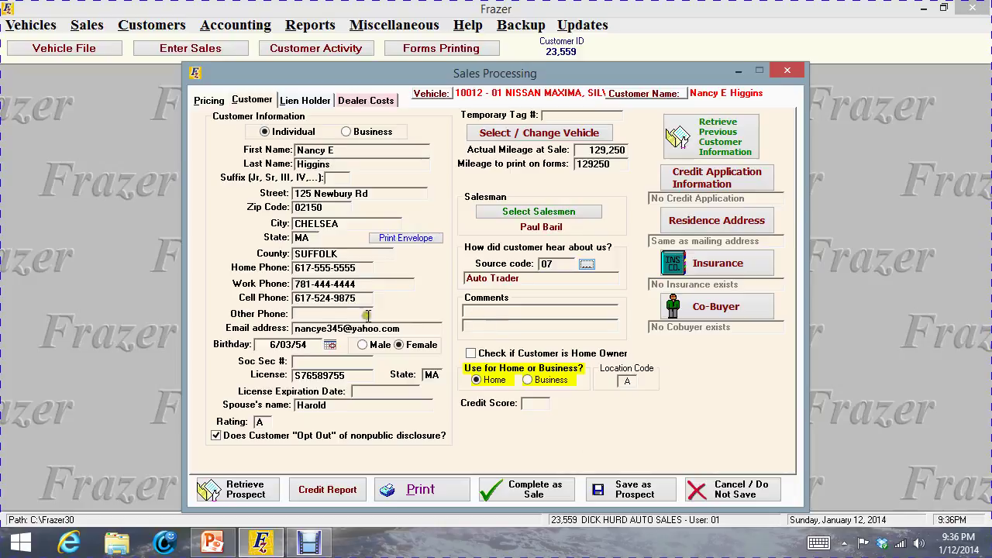
Save the deal as a prospect without printing a receipt and continue to Forms Printing
left_click(642, 487)
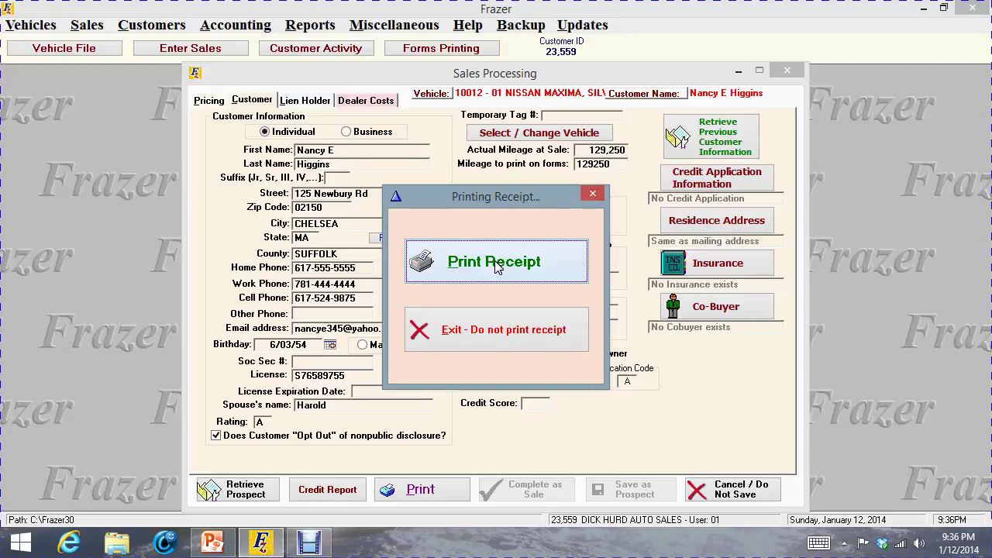
left_click(505, 331)
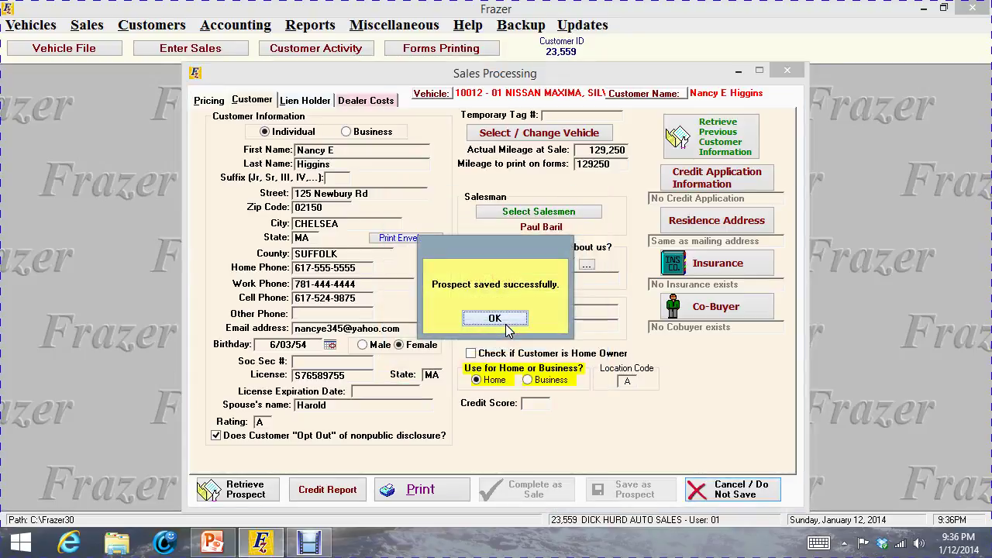
left_click(499, 318)
left_click(503, 339)
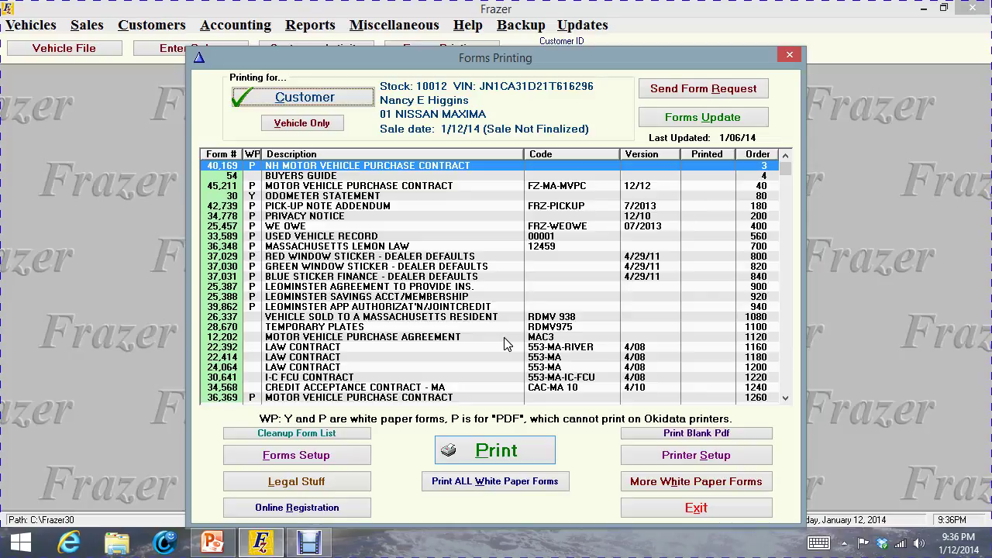
Select the PICK-UP NOTE ADDENDUM form in Forms Printing
left_click(431, 210)
left_click(423, 186)
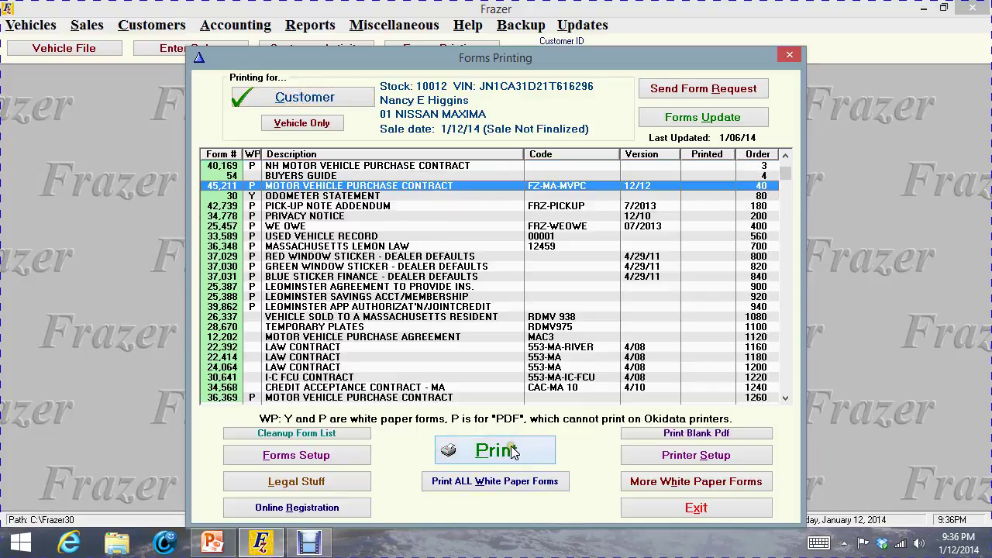
left_click(312, 206)
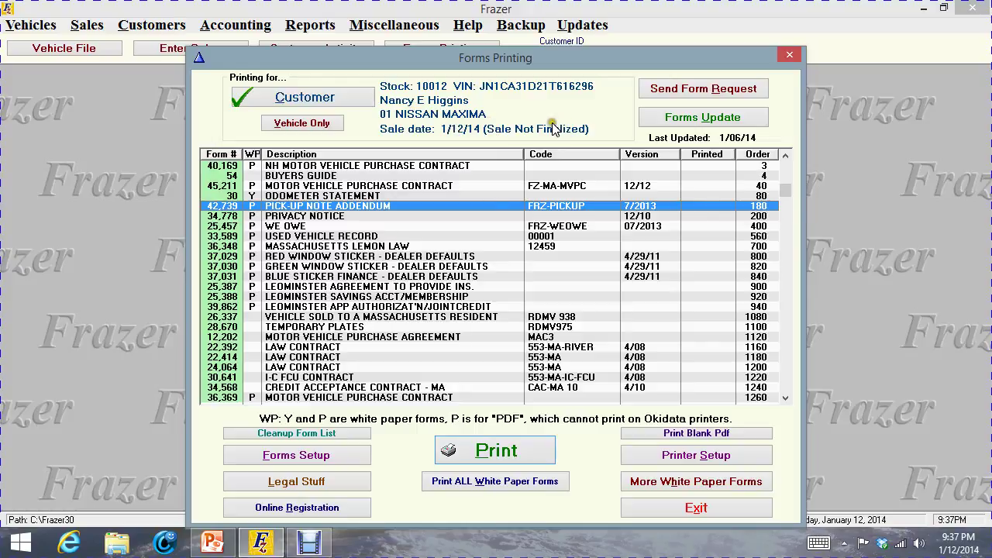
Pick the Nissan Maxima prospect from the Prospect File as the customer, then close Forms Printing
left_click(316, 100)
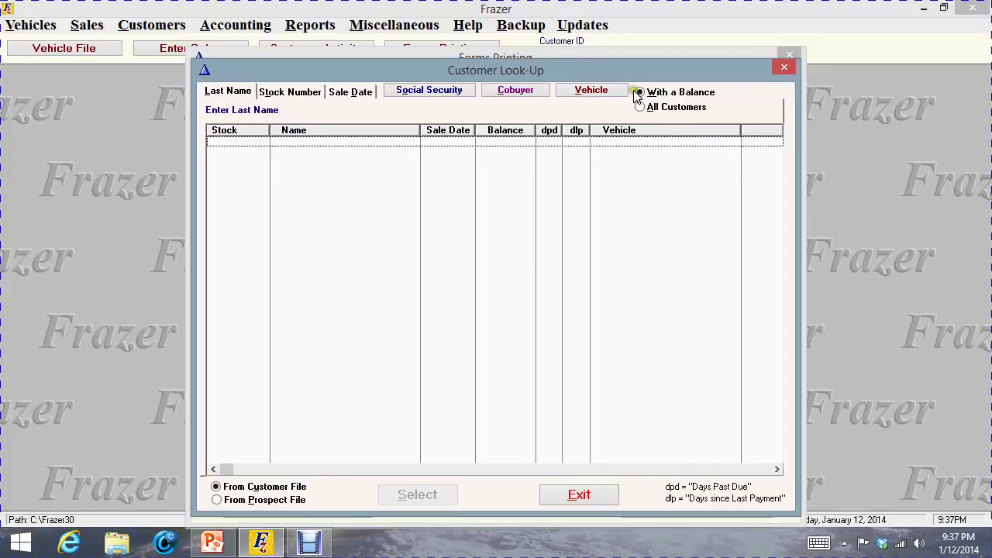
left_click(642, 104)
left_click(641, 92)
left_click(640, 107)
left_click(214, 500)
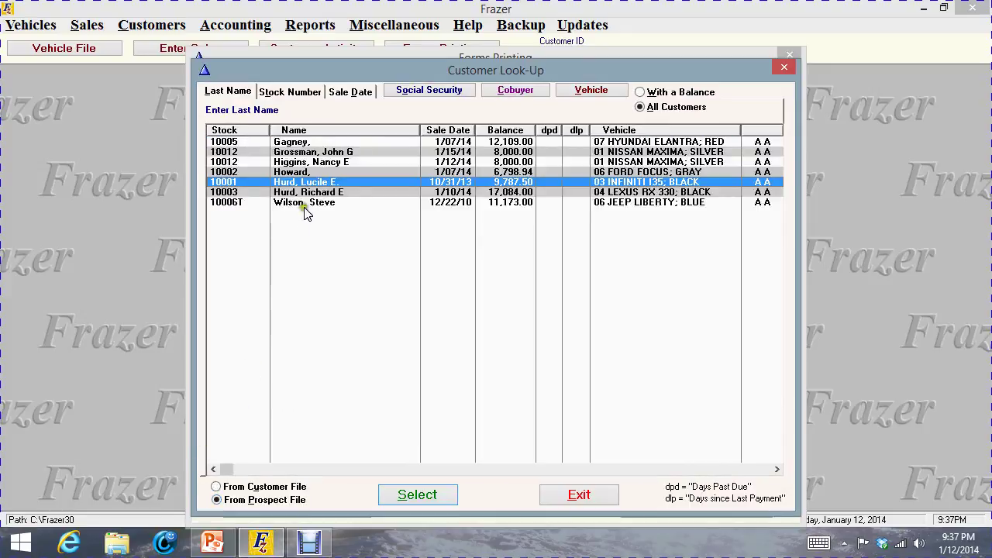
double_click(319, 163)
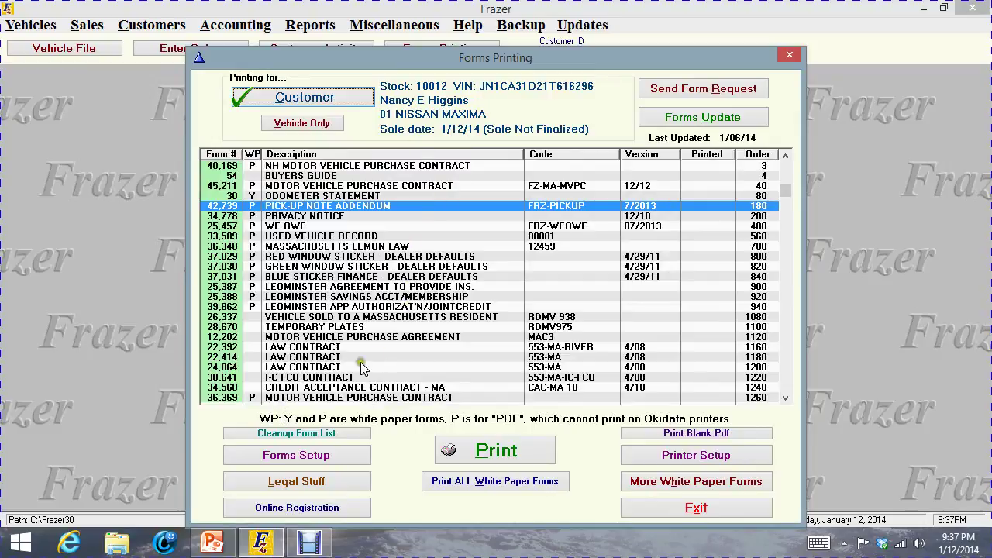
left_click(790, 54)
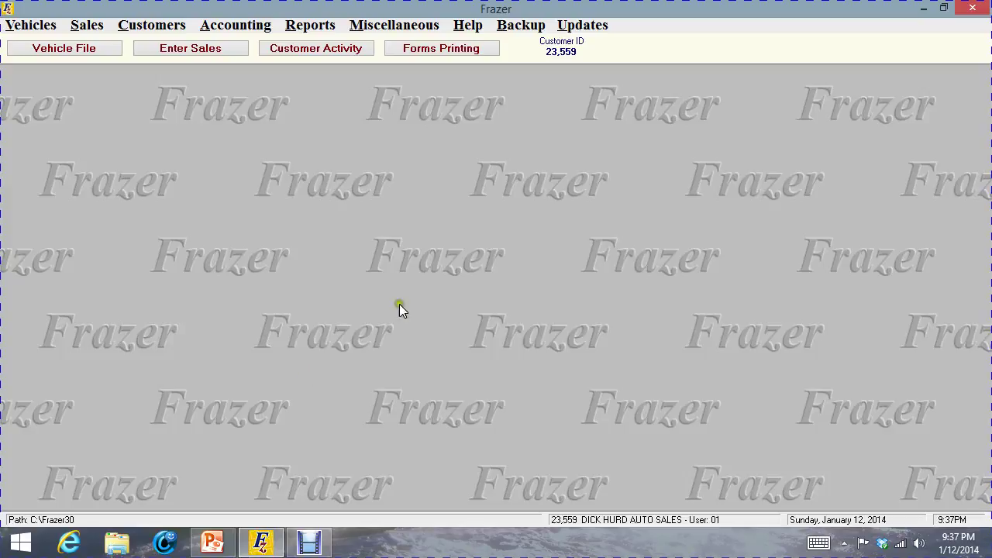
Retrieve the Higgins Nissan Maxima prospect into a new sale, keeping its mileage, dated 1/16/14
left_click(162, 48)
left_click(231, 494)
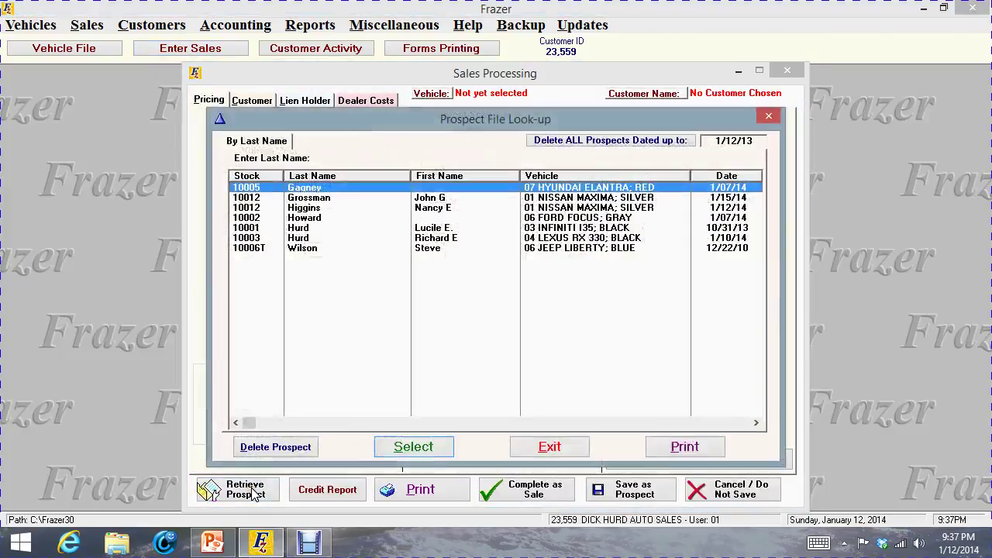
left_click(444, 209)
double_click(445, 215)
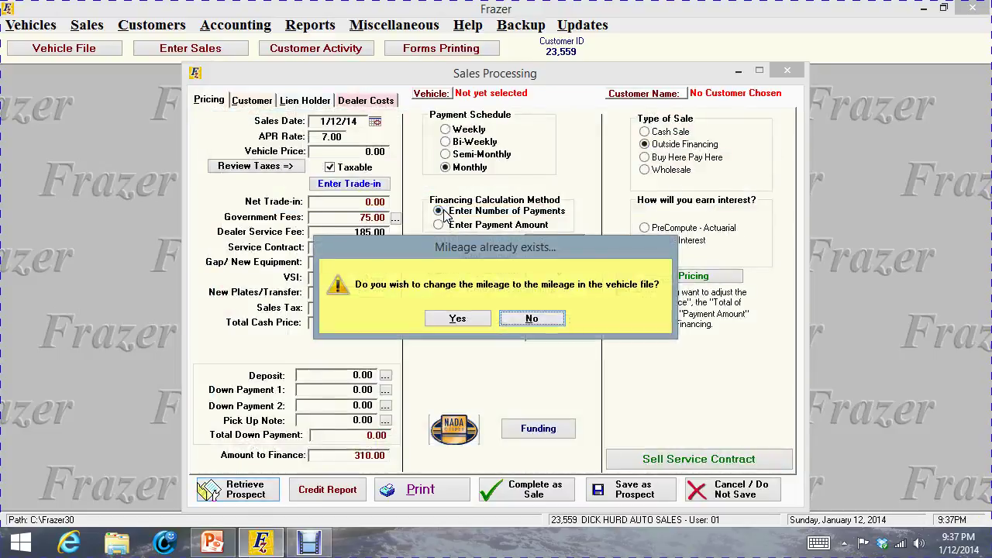
left_click(529, 317)
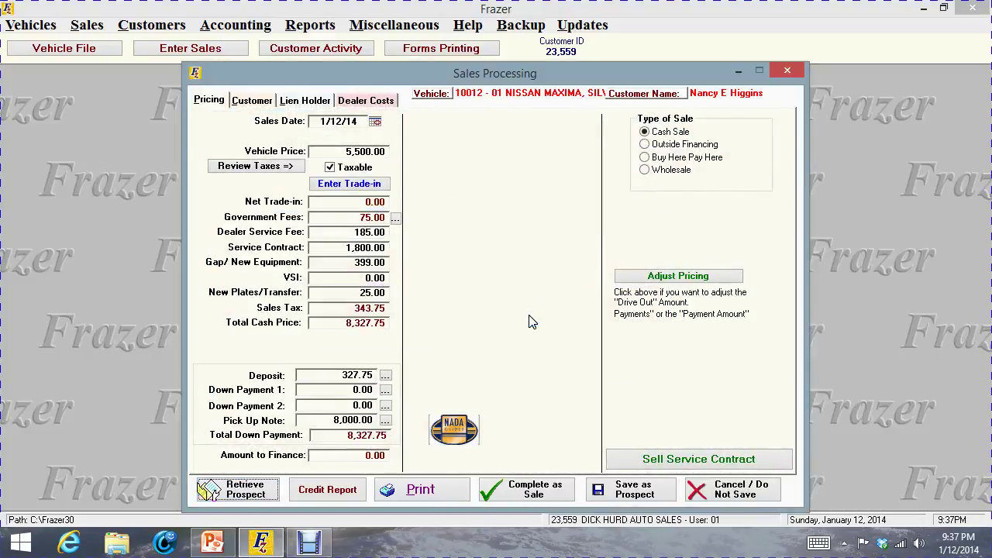
left_click(377, 124)
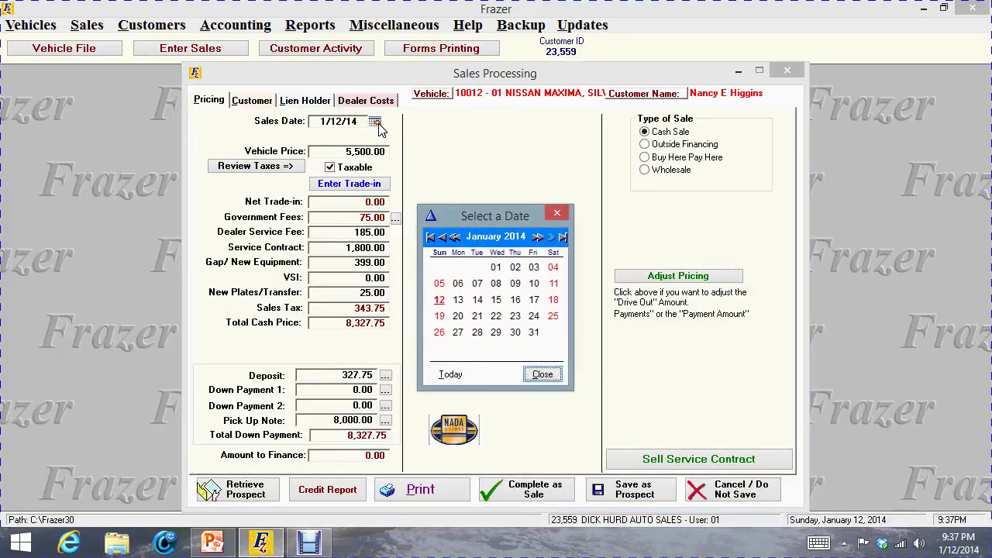
left_click(514, 302)
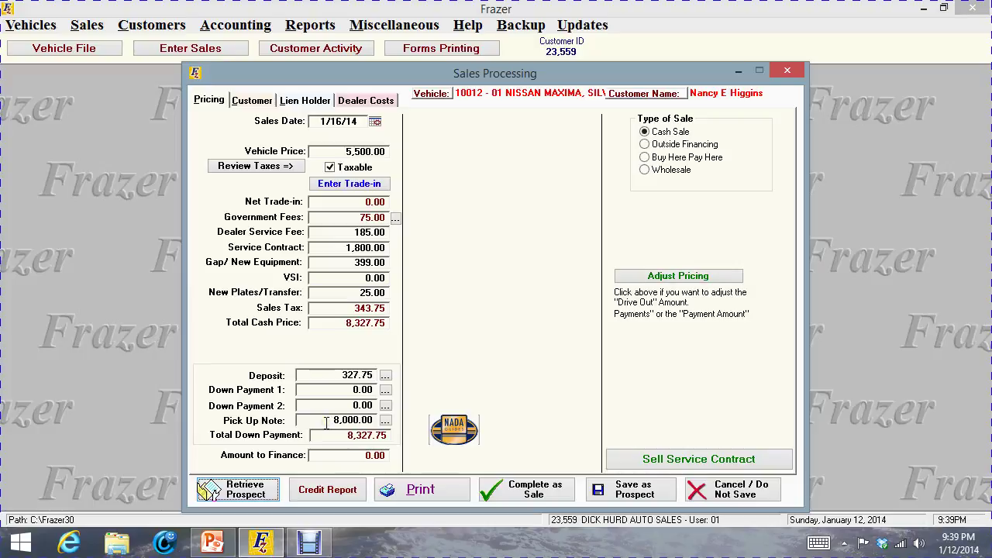
left_click(385, 420)
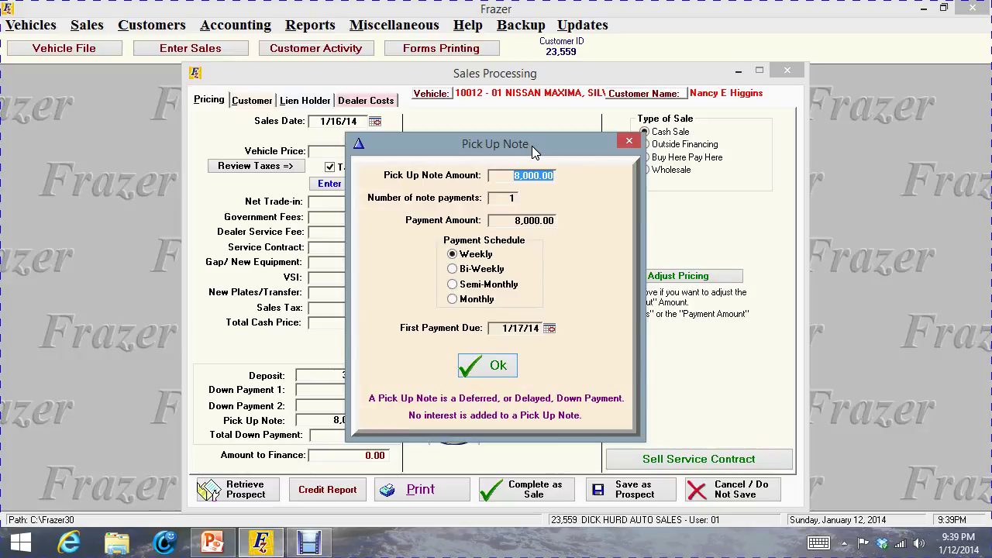
key("BackSpace")
left_click(508, 371)
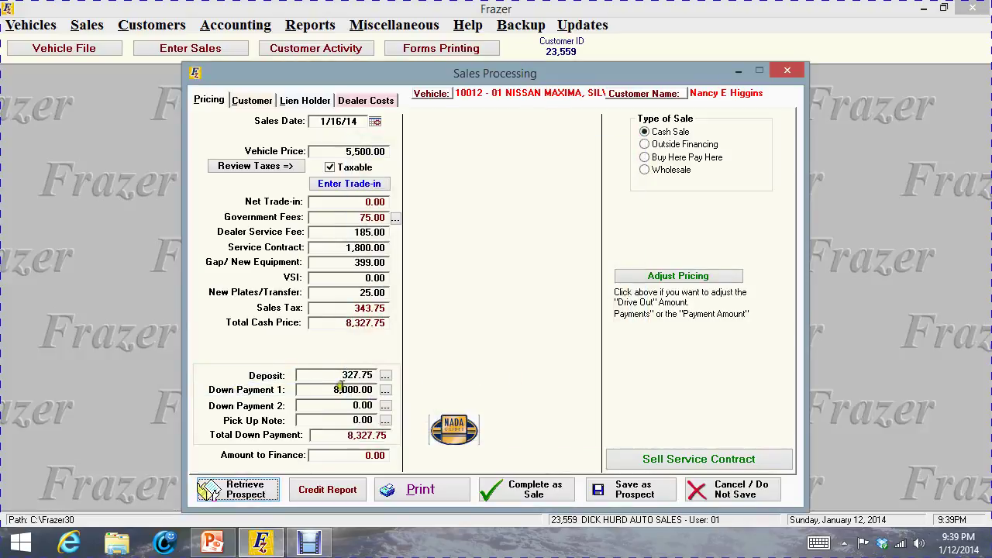
left_click(386, 391)
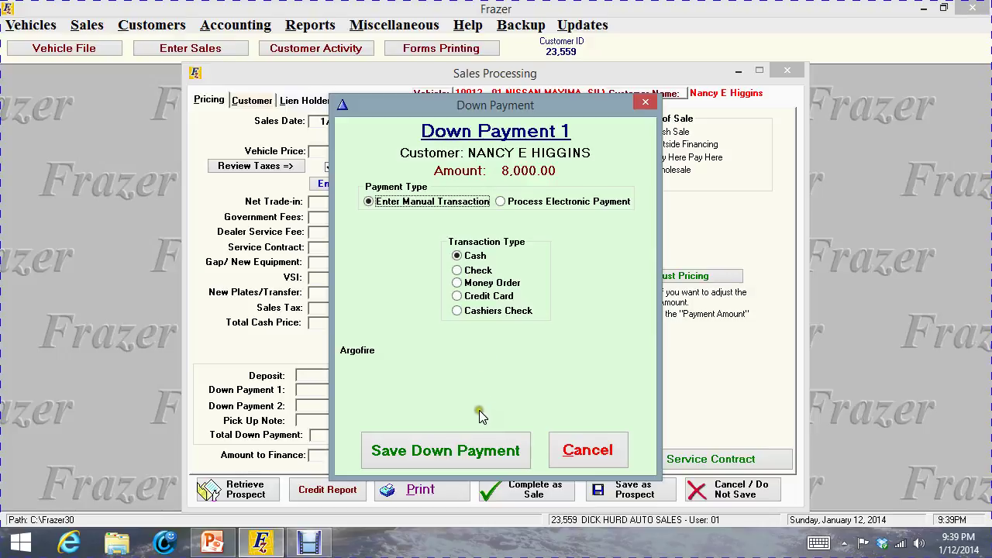
left_click(592, 452)
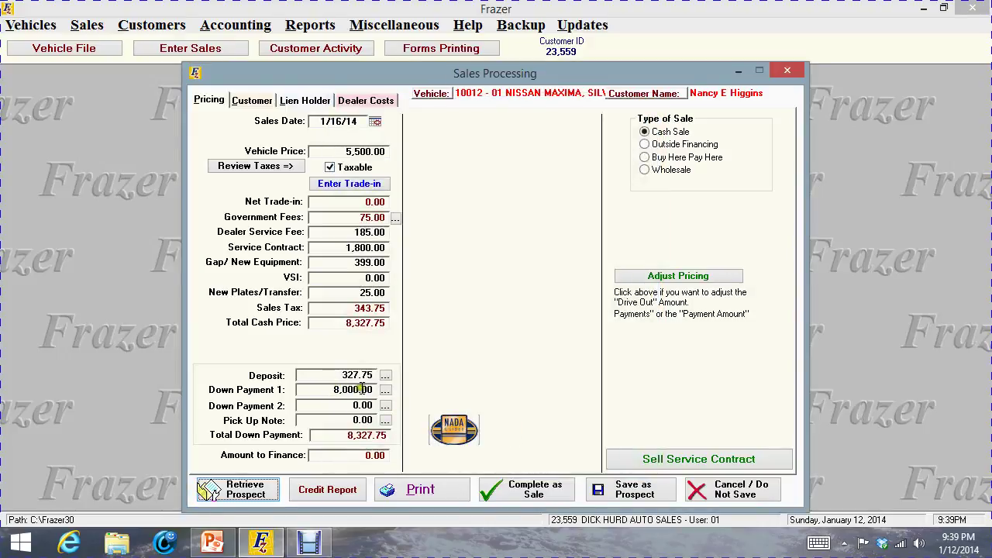
left_click(385, 419)
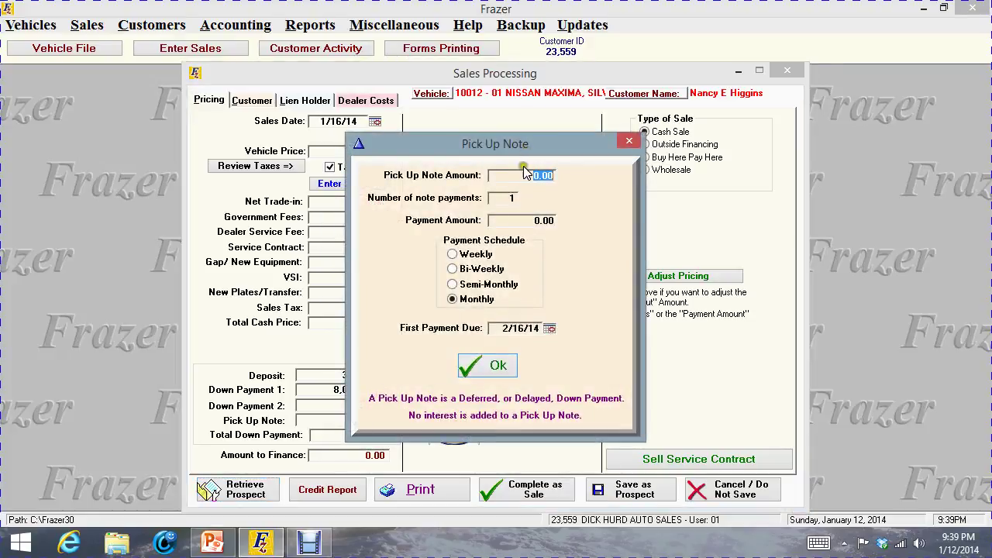
left_click_drag(505, 172, 570, 172)
type("8000.00")
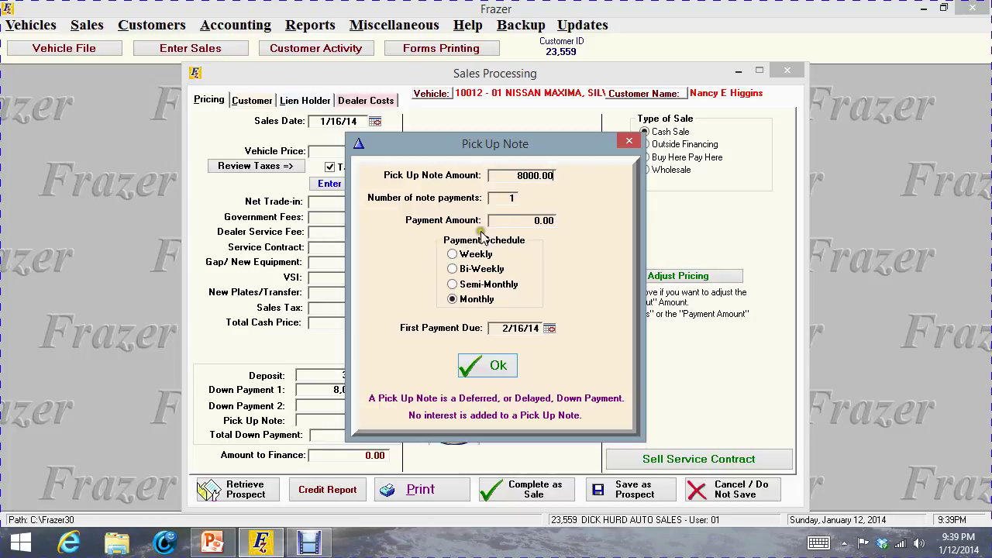
left_click(452, 256)
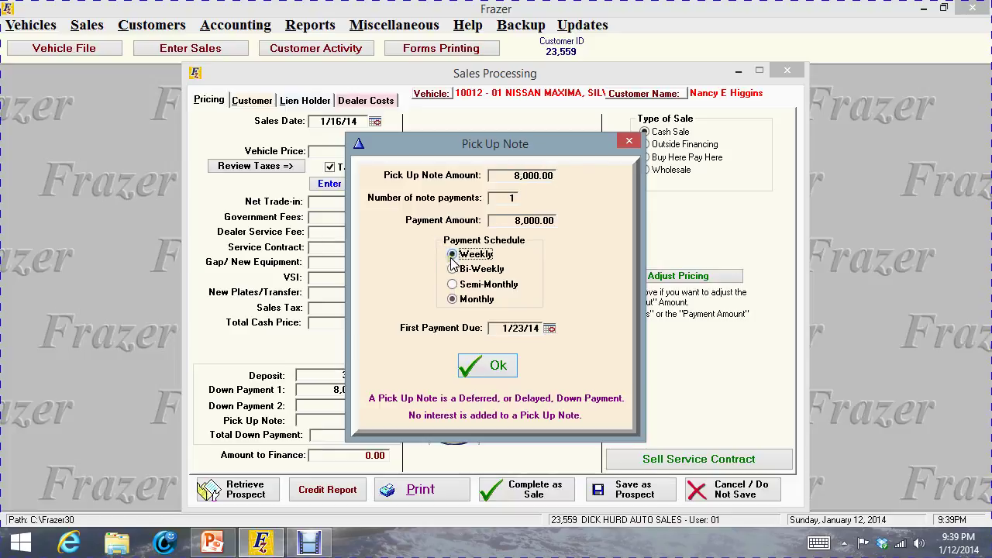
left_click(550, 328)
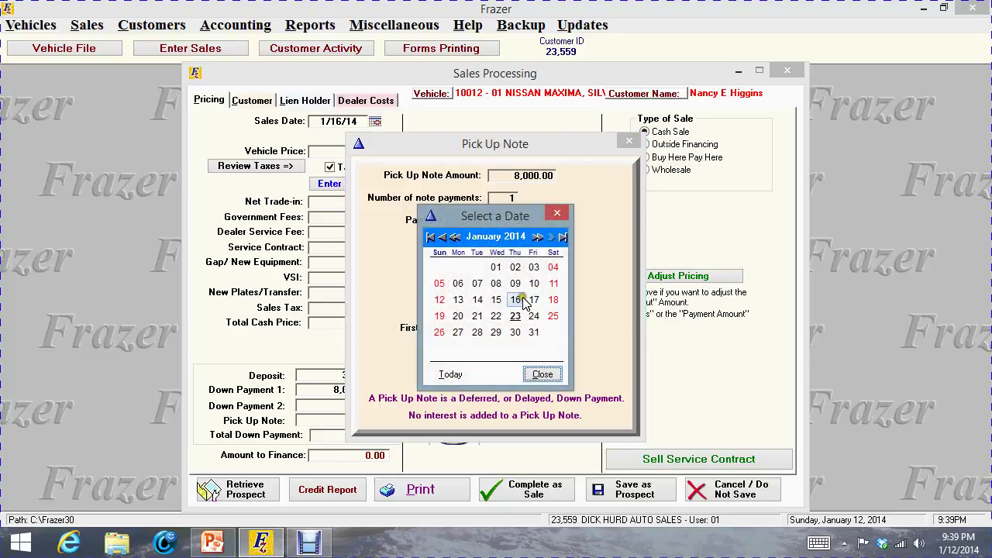
left_click(533, 300)
left_click(479, 378)
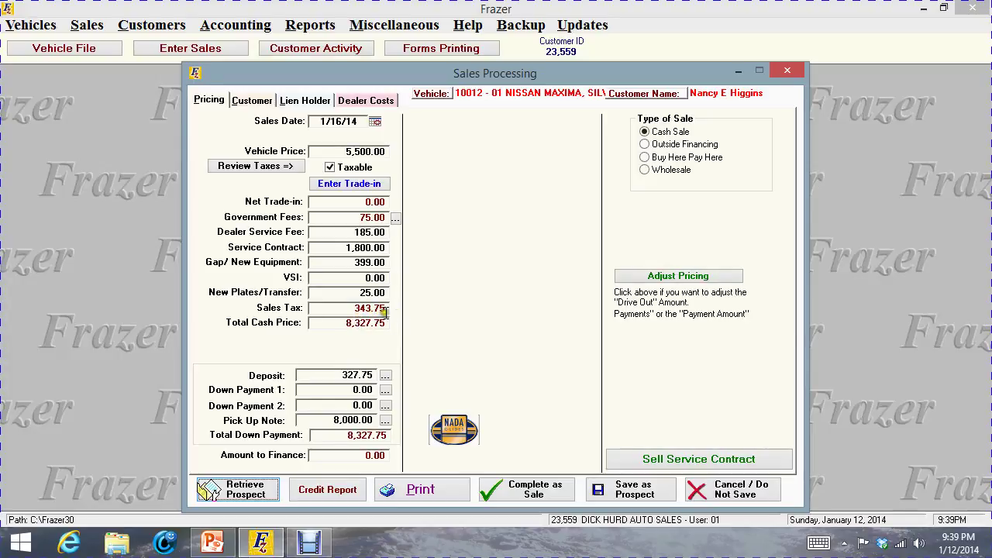
Make the sale non-taxable and set the government Title Fee to 0.00
left_click(330, 168)
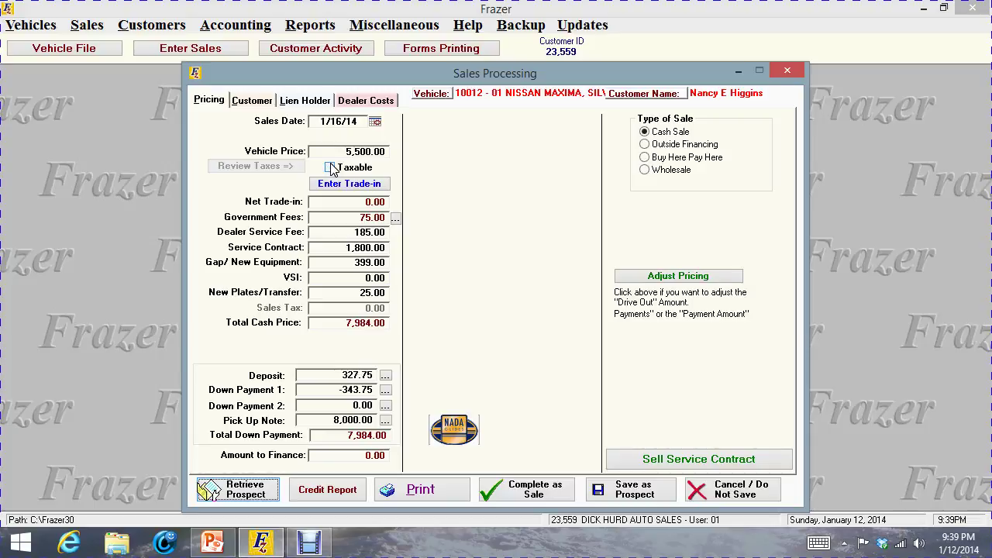
left_click(395, 219)
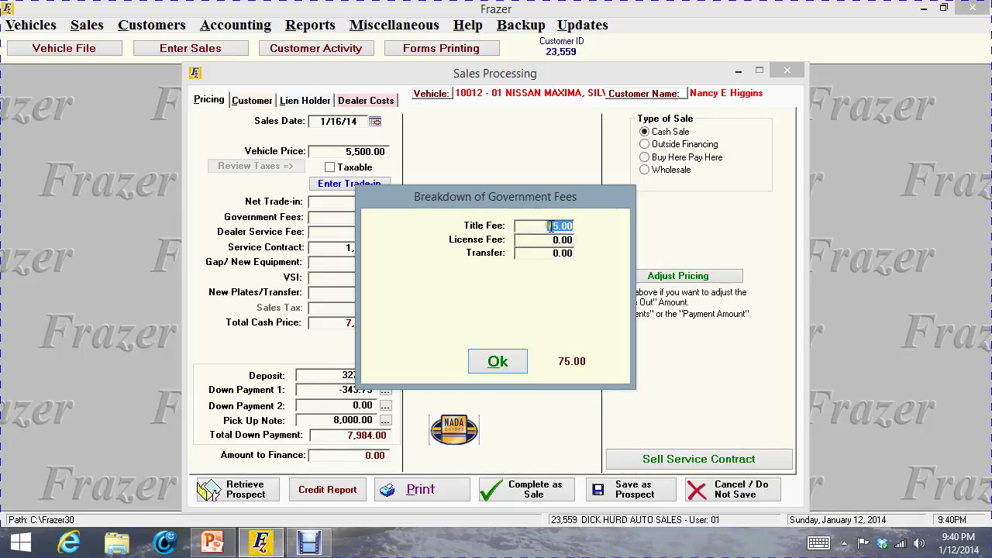
type("0.00")
left_click(497, 363)
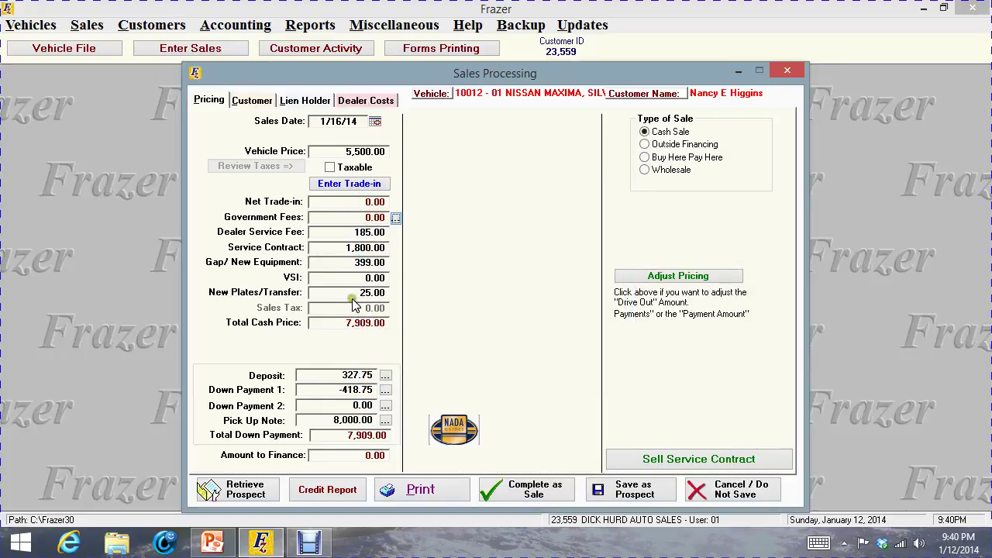
Set the New Plates/Transfer charge to 0, bringing the total cash price to 7,884.00
left_click(357, 292)
type("0")
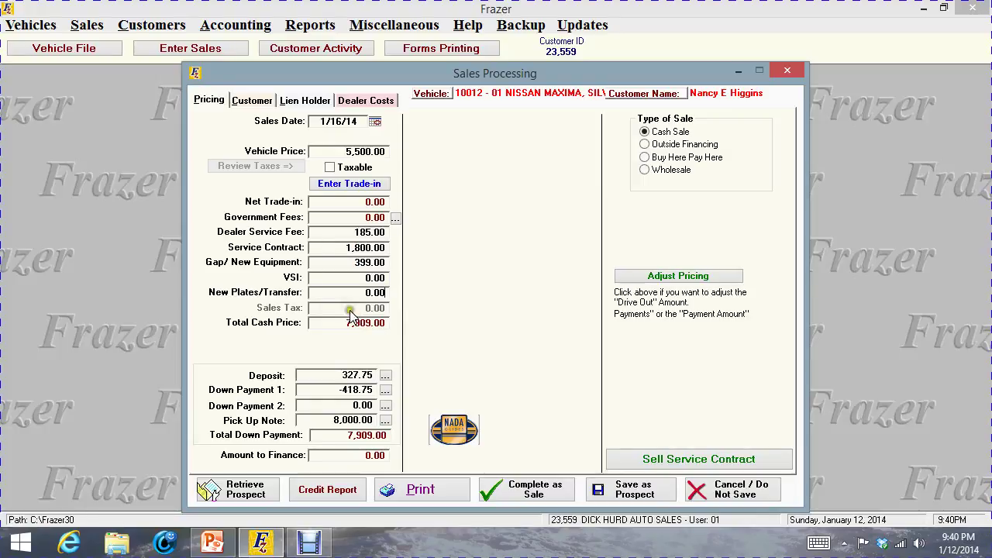
left_click(335, 277)
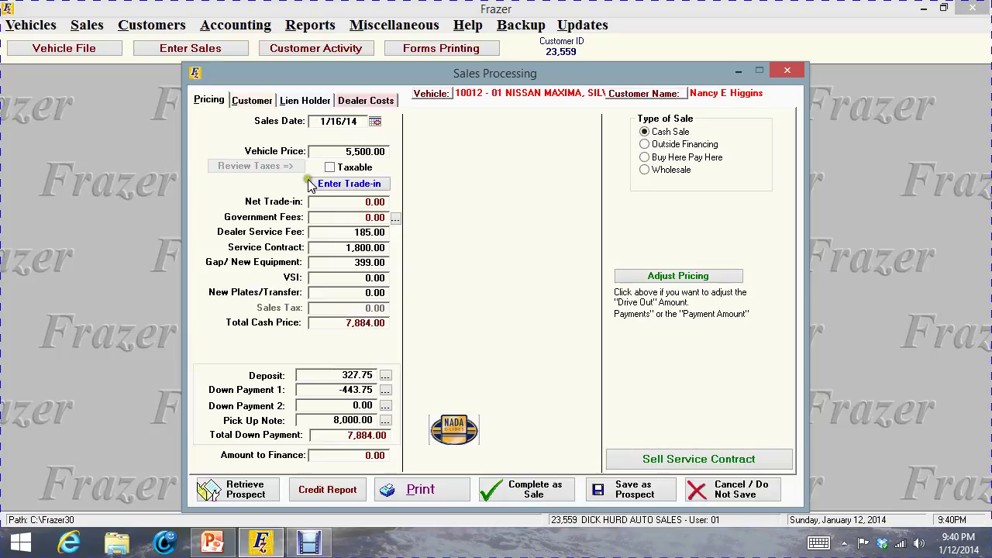
Make the sale taxable again and restore the government Title Fee to 75.00
left_click(330, 167)
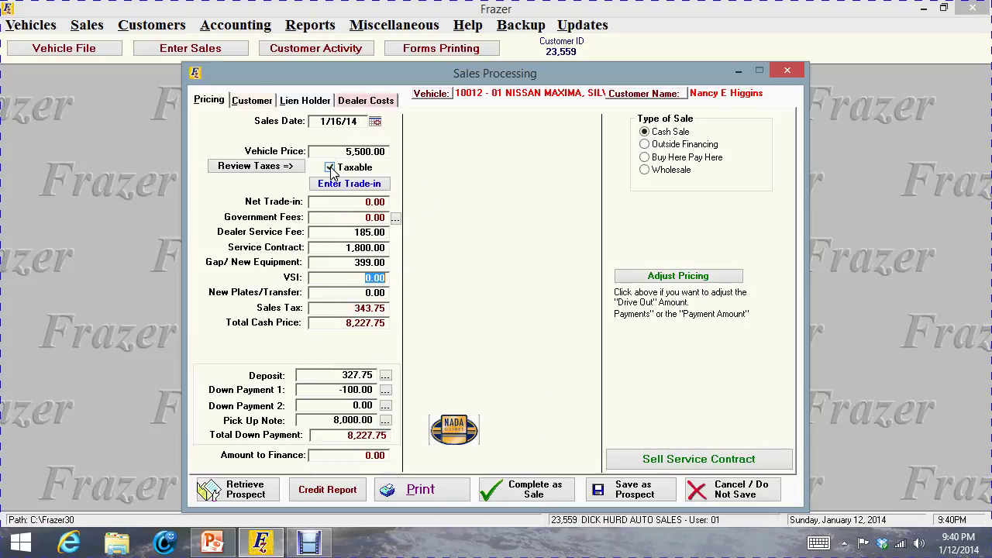
left_click(395, 218)
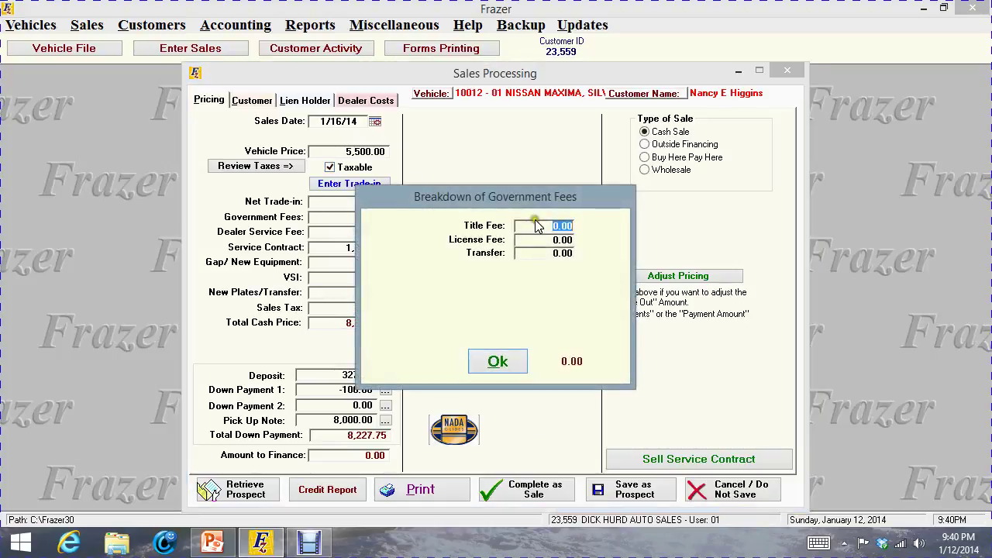
type("75")
left_click(488, 368)
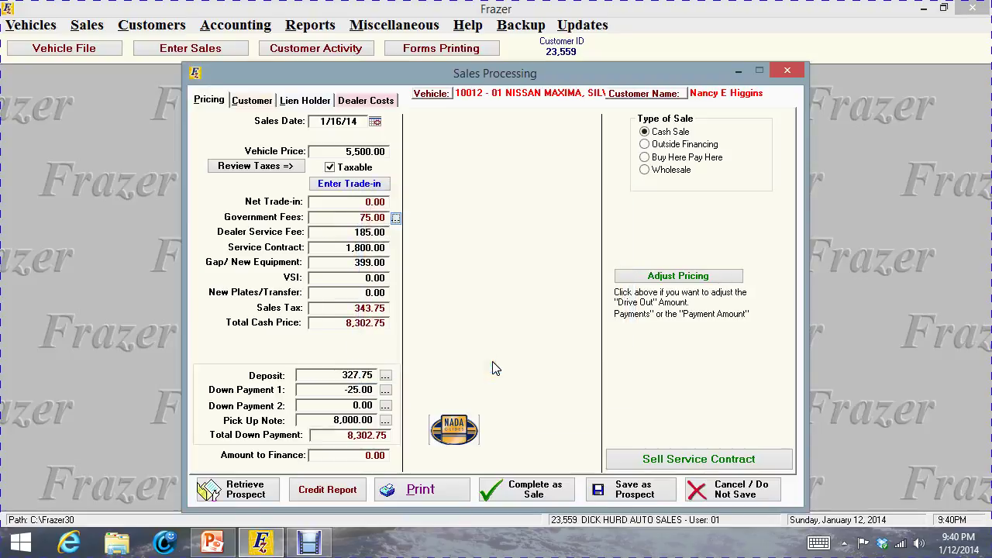
Restore New Plates/Transfer to 25.00 and choose MassDot as its fee provider
left_click(346, 294)
type("25")
left_click(326, 402)
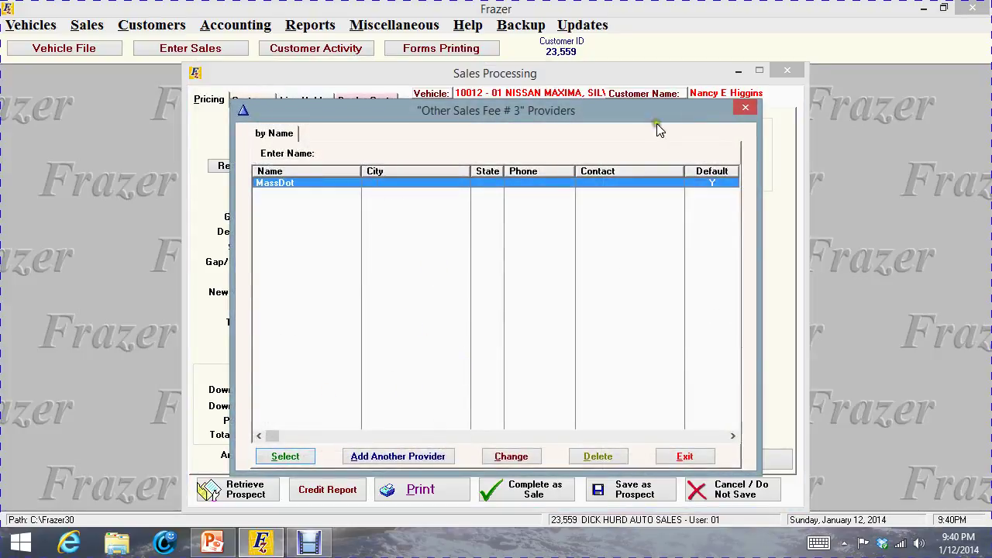
double_click(307, 182)
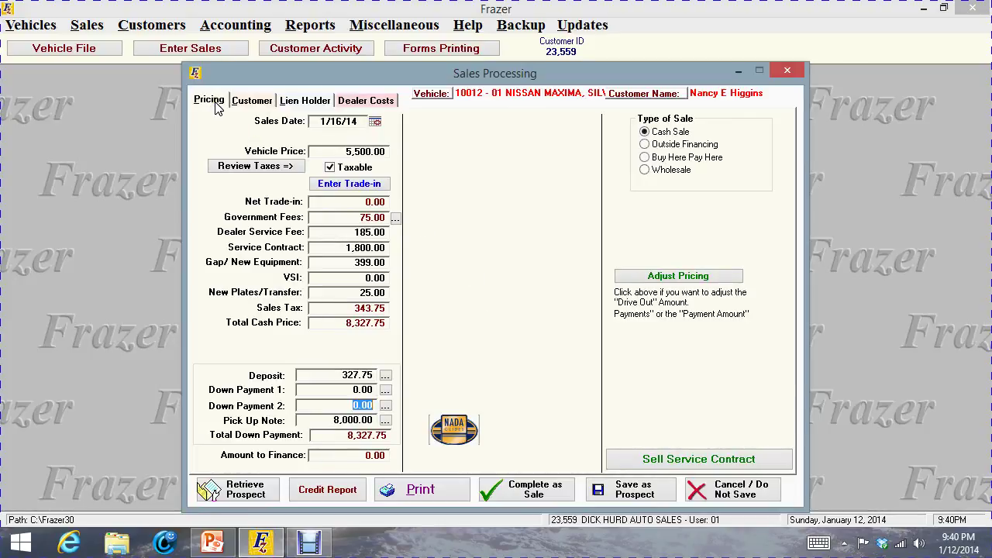
View the sale's Customer, Lien Holder and Dealer Costs tabs in turn
left_click(258, 100)
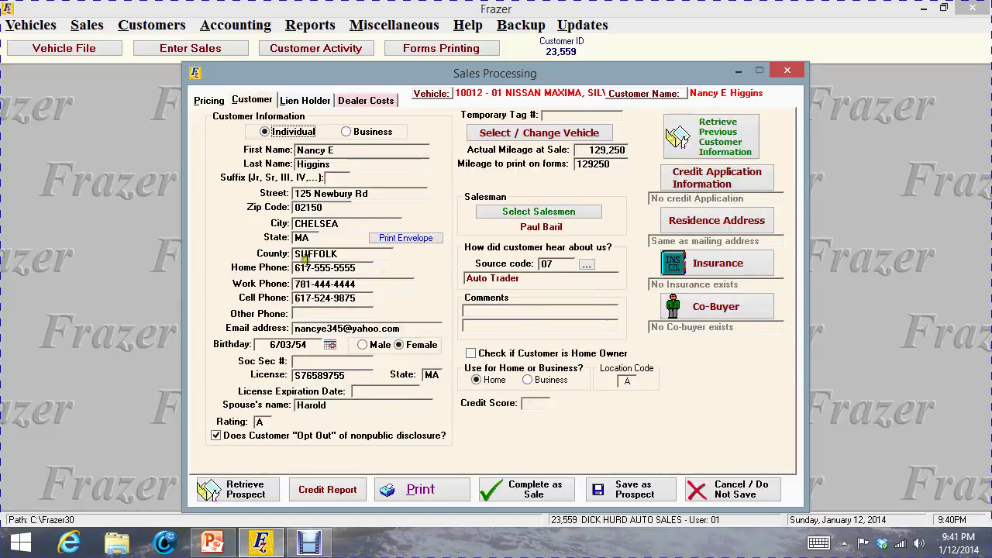
left_click(293, 101)
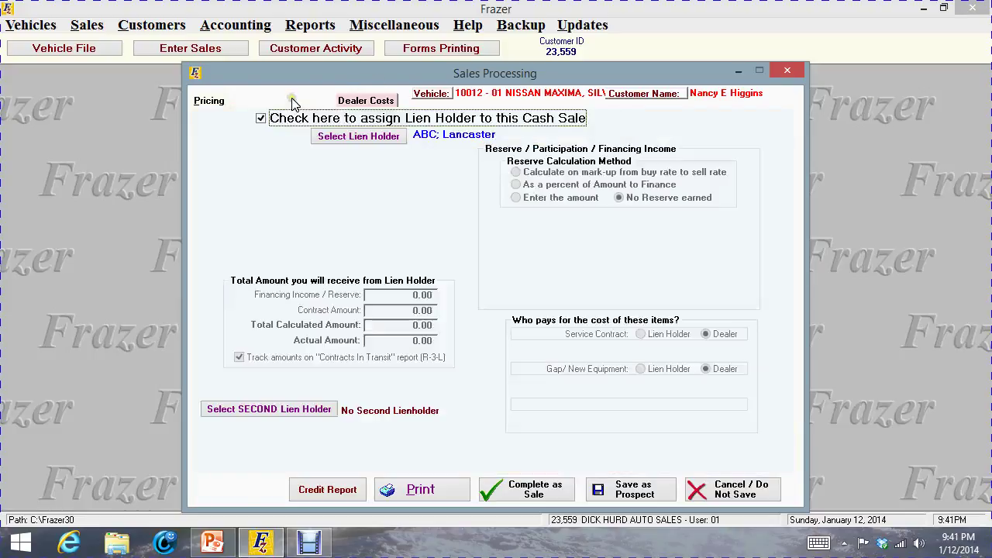
left_click(363, 100)
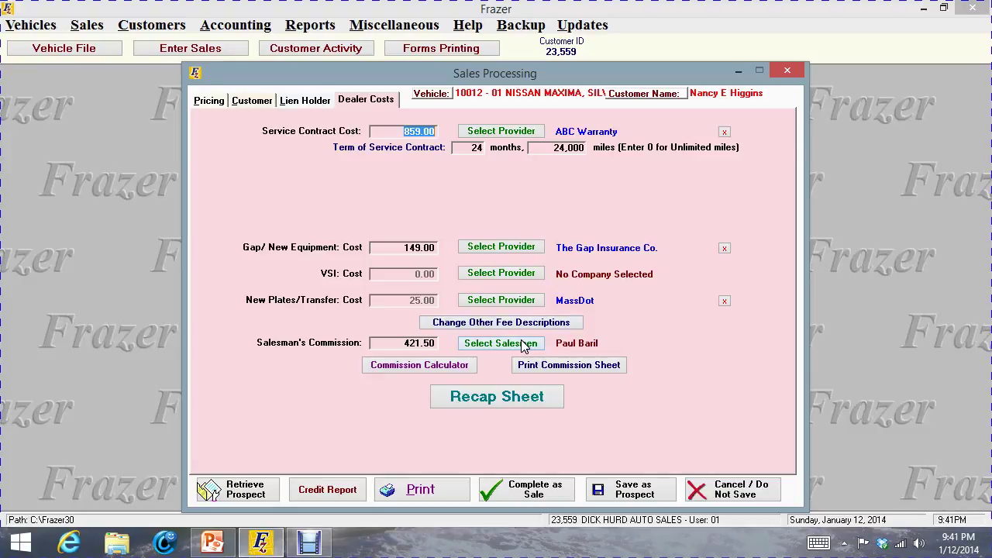
Open Change Other Fee Descriptions, cancel without changes, and return to the Pricing tab
left_click(515, 323)
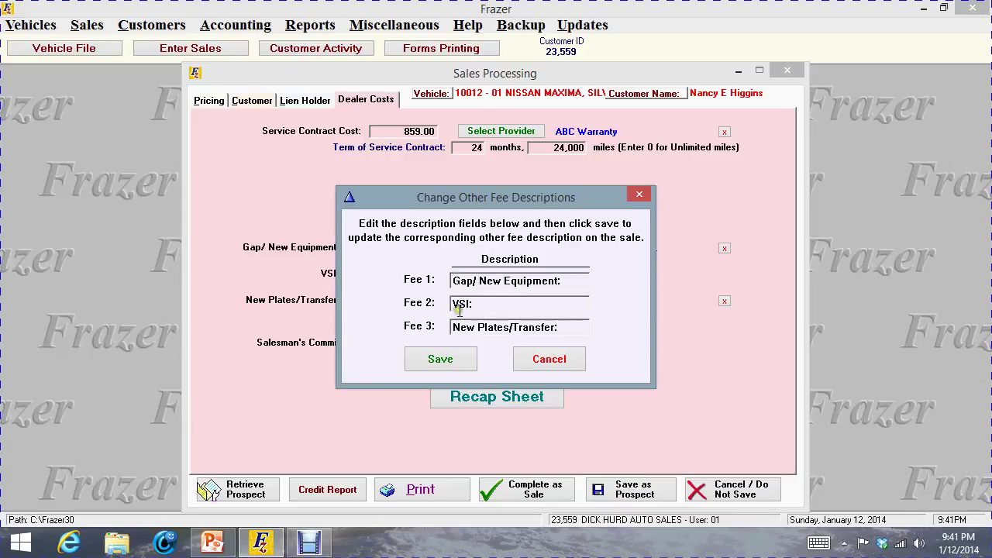
left_click(546, 360)
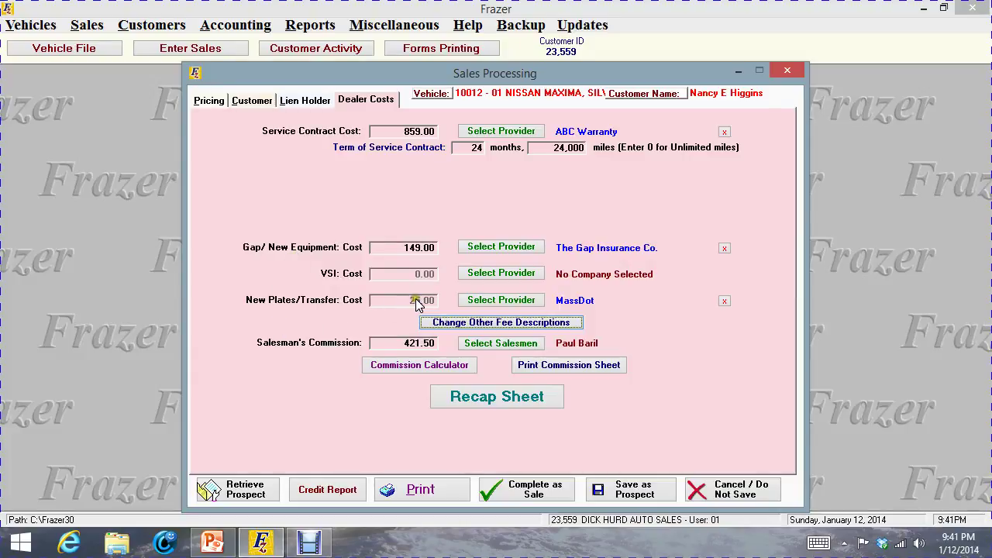
left_click(209, 99)
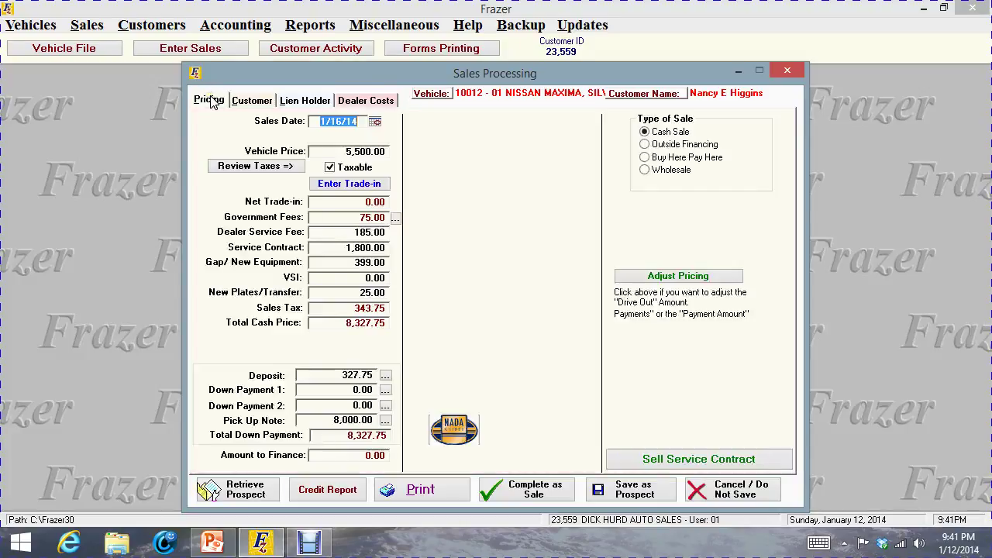
left_click(394, 217)
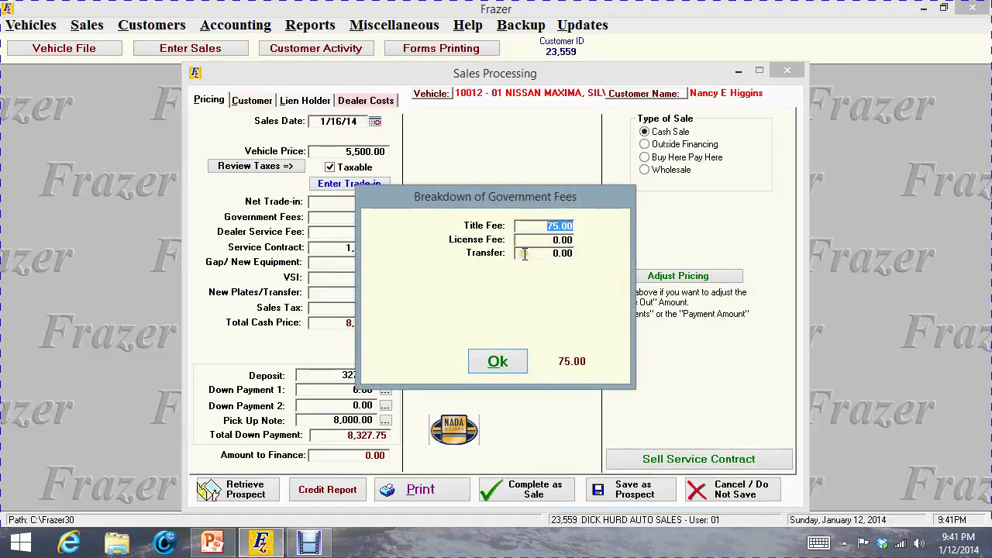
left_click(497, 361)
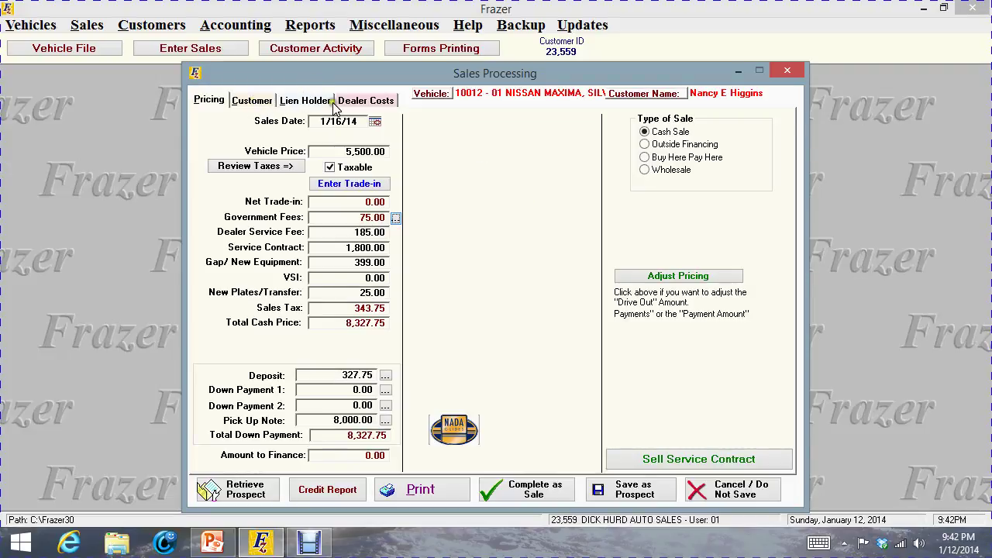
left_click(377, 106)
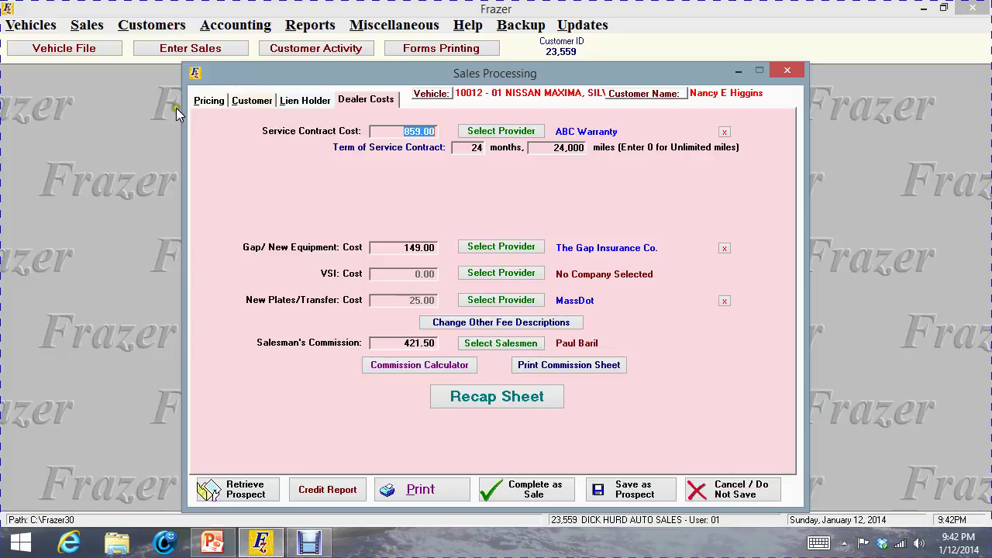
left_click(213, 97)
left_click(260, 101)
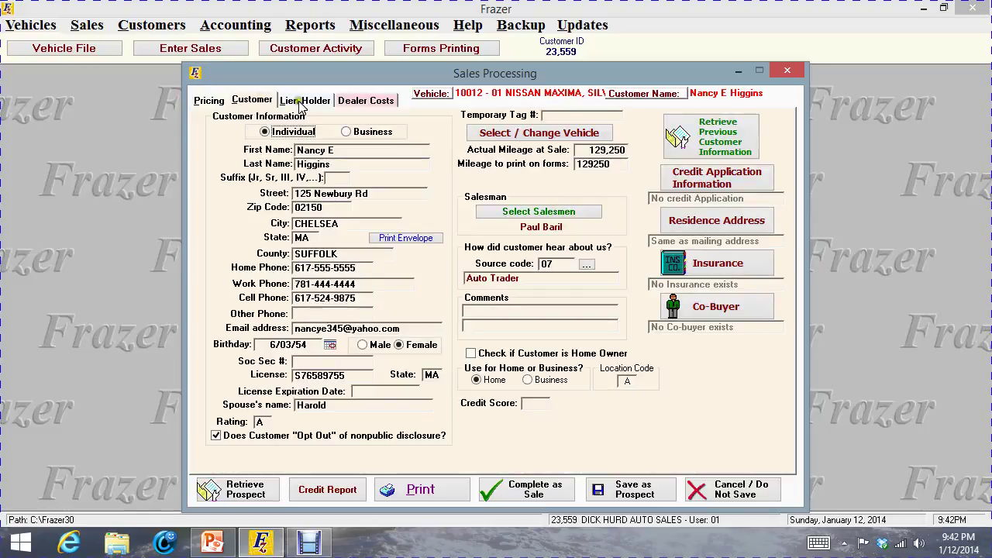
left_click(302, 101)
left_click(387, 100)
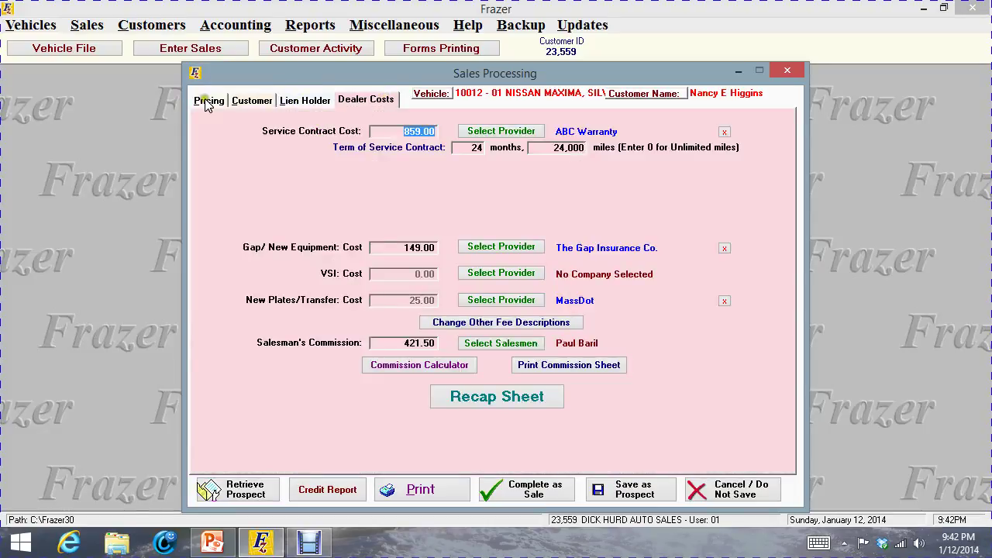
left_click(206, 103)
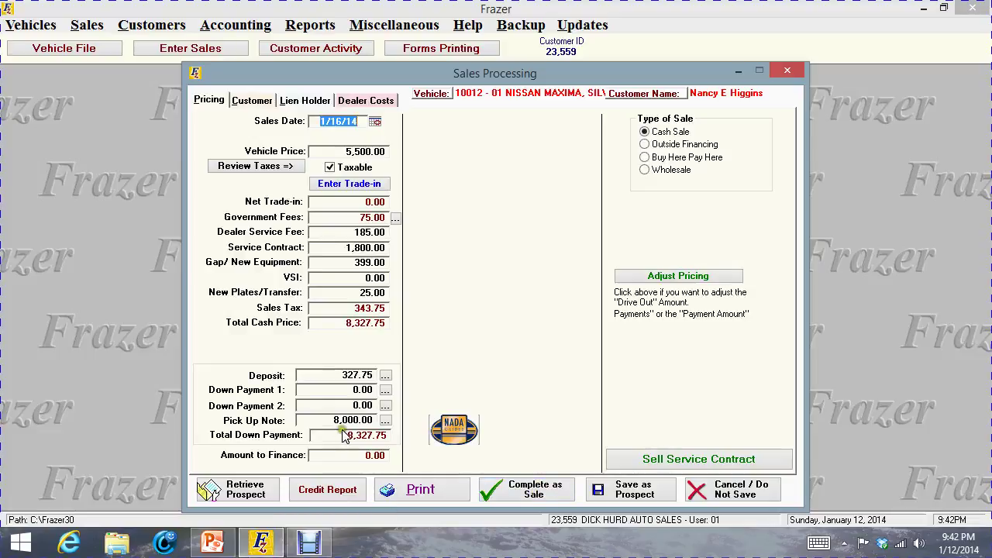
Save the 327.75 deposit as paid by check with its check number, then retry Complete as Sale
left_click(534, 497)
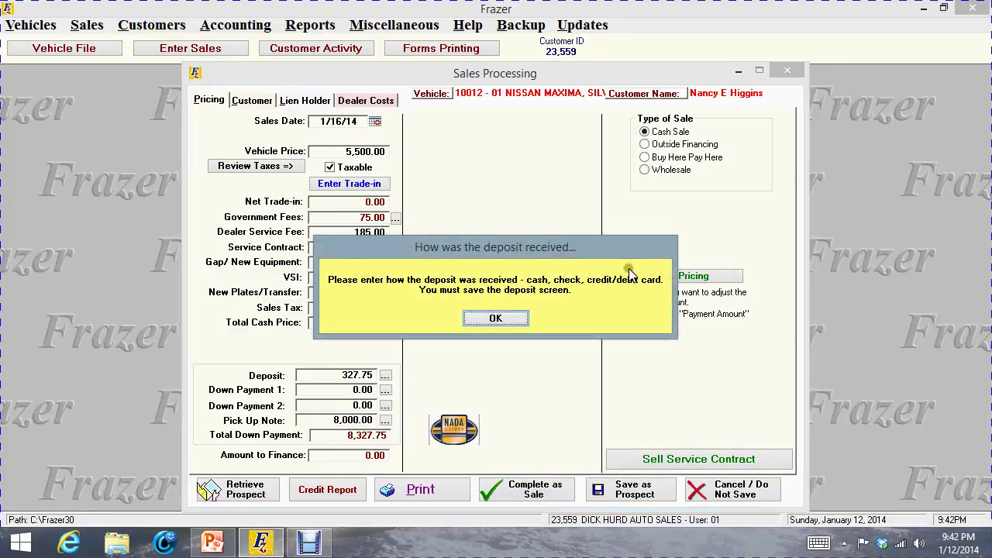
left_click(517, 319)
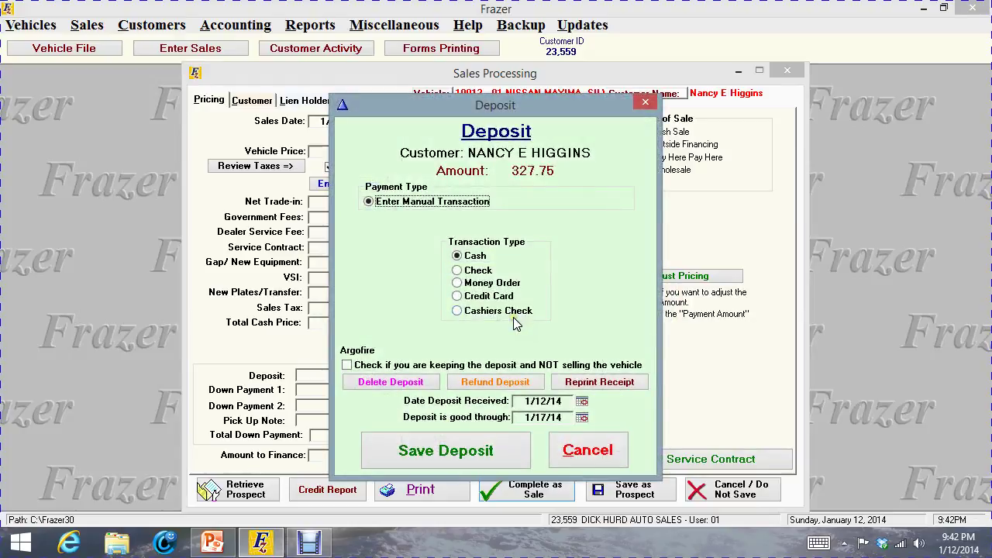
left_click(457, 269)
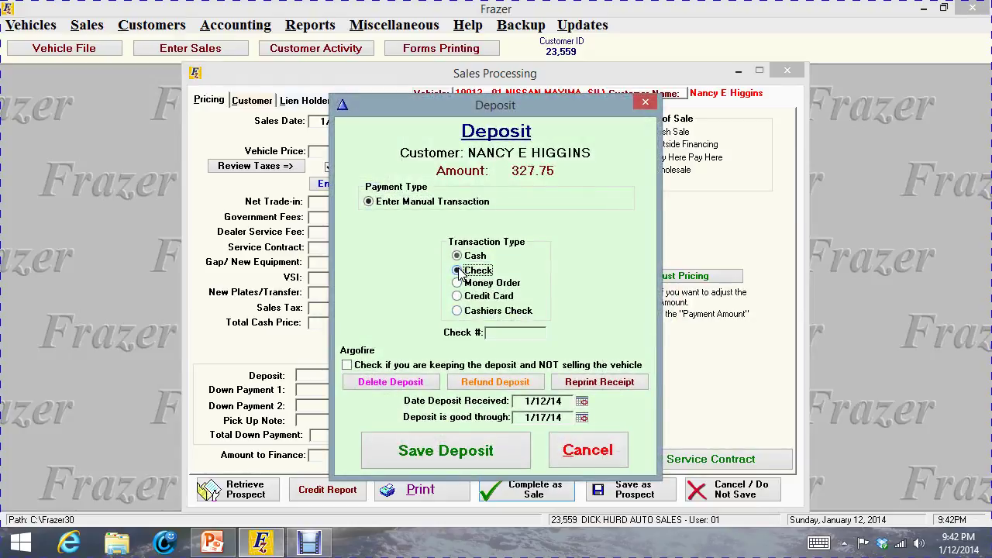
left_click(489, 333)
left_click(465, 453)
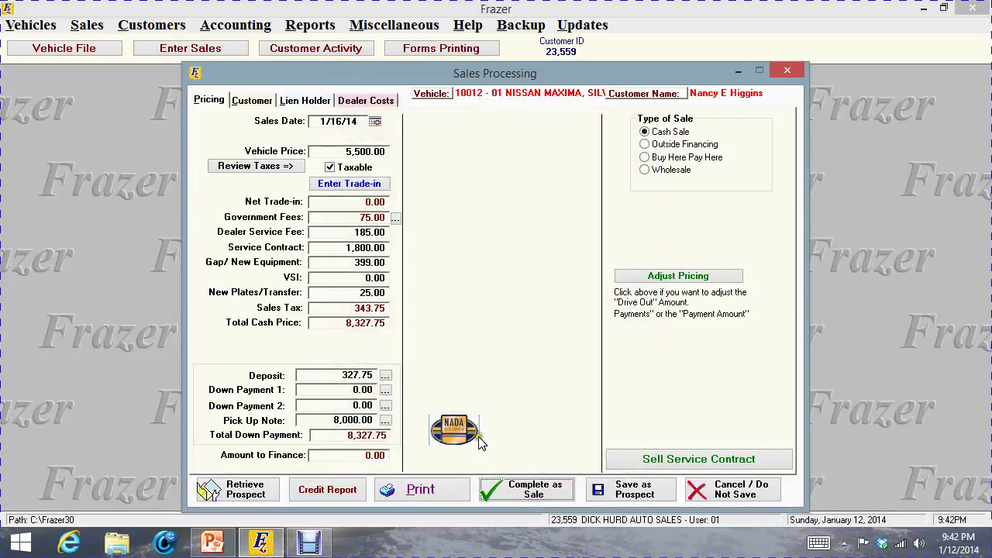
left_click(547, 499)
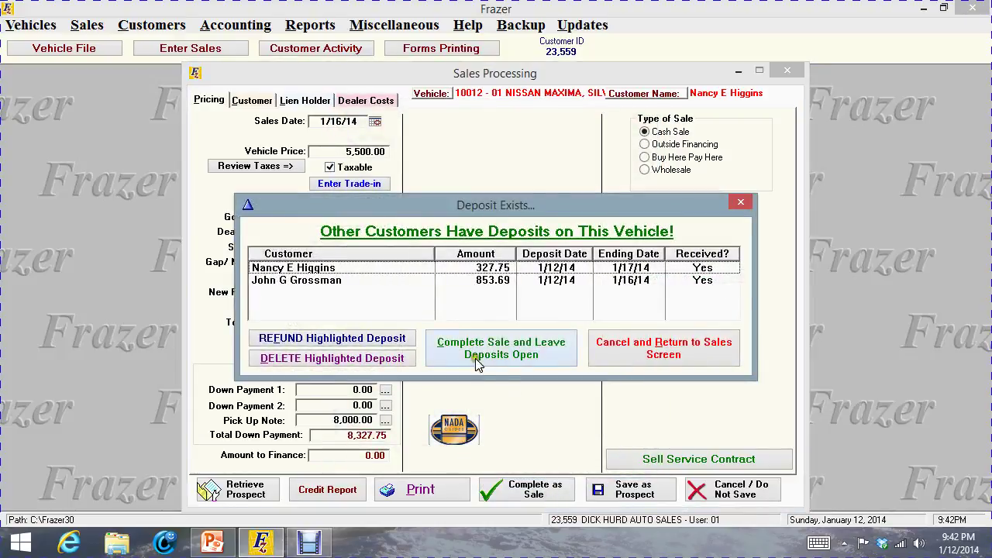
Refund the other customer's 853.69 deposit, then complete the sale leaving the buyer's deposit open
left_click(288, 284)
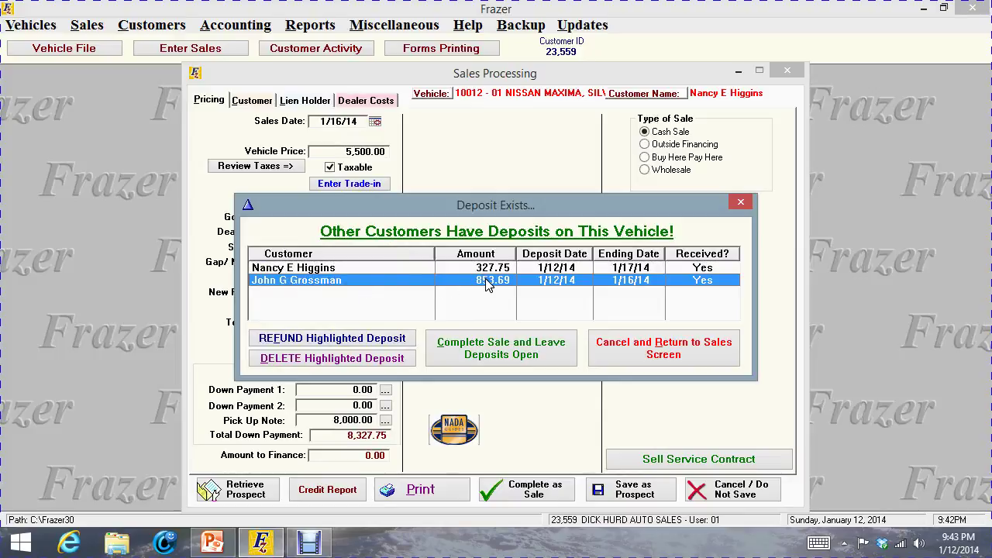
left_click(350, 341)
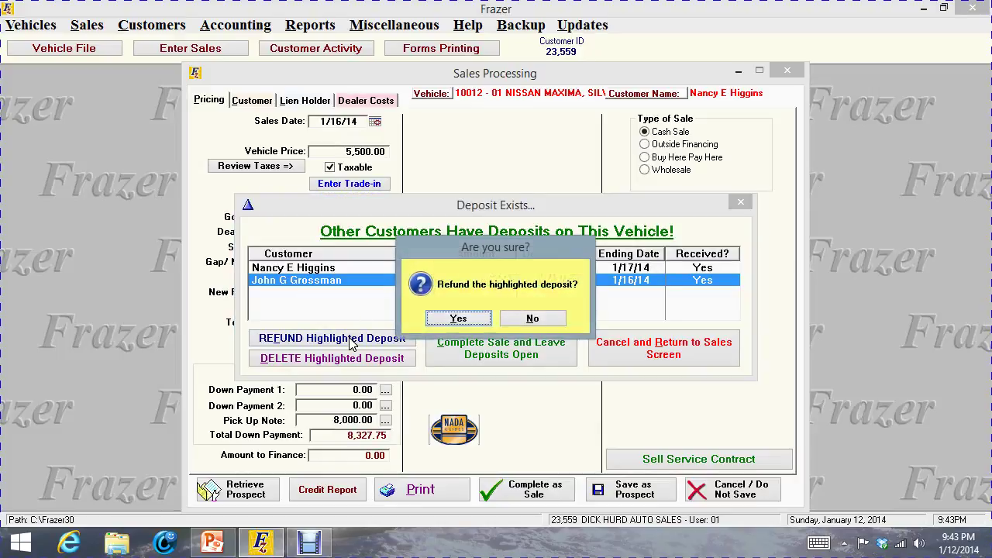
left_click(422, 321)
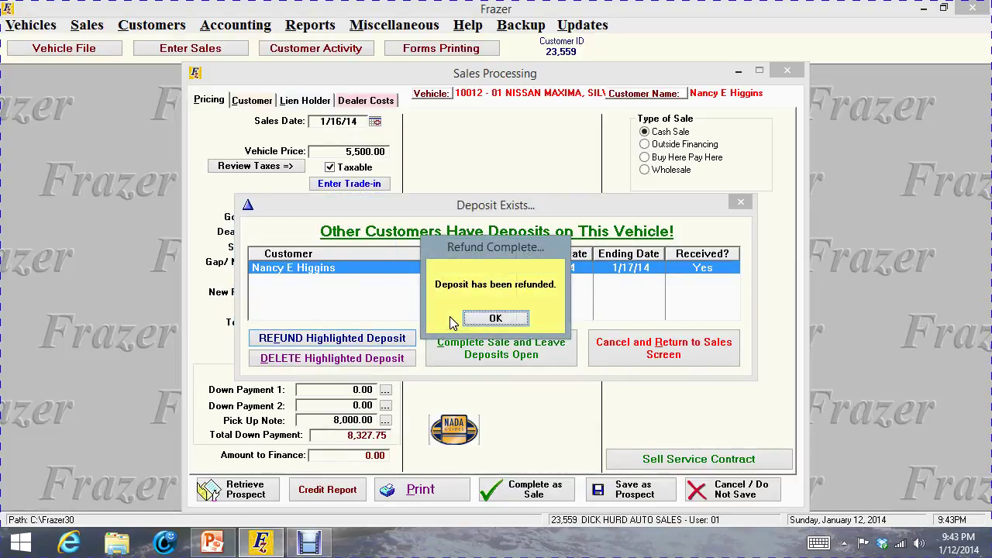
left_click(502, 318)
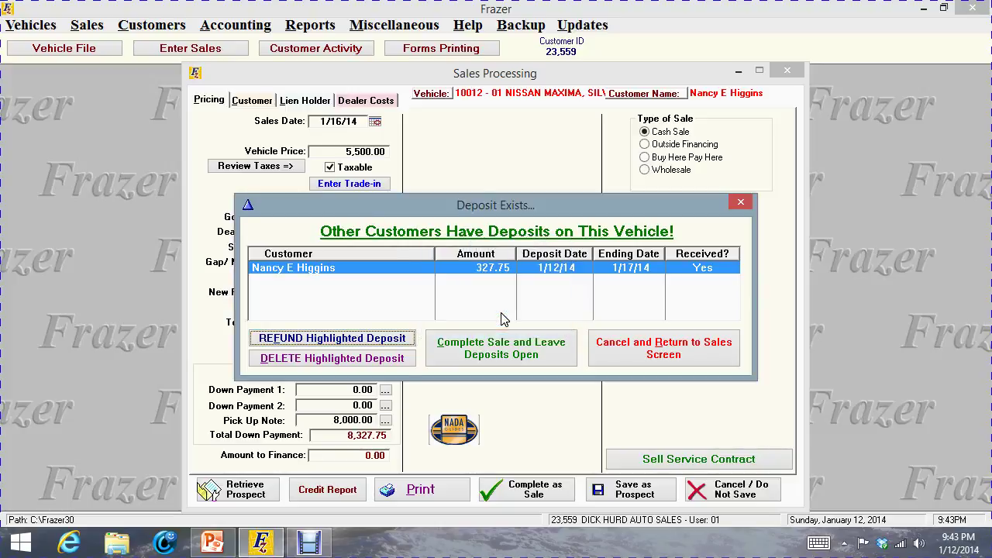
left_click(511, 352)
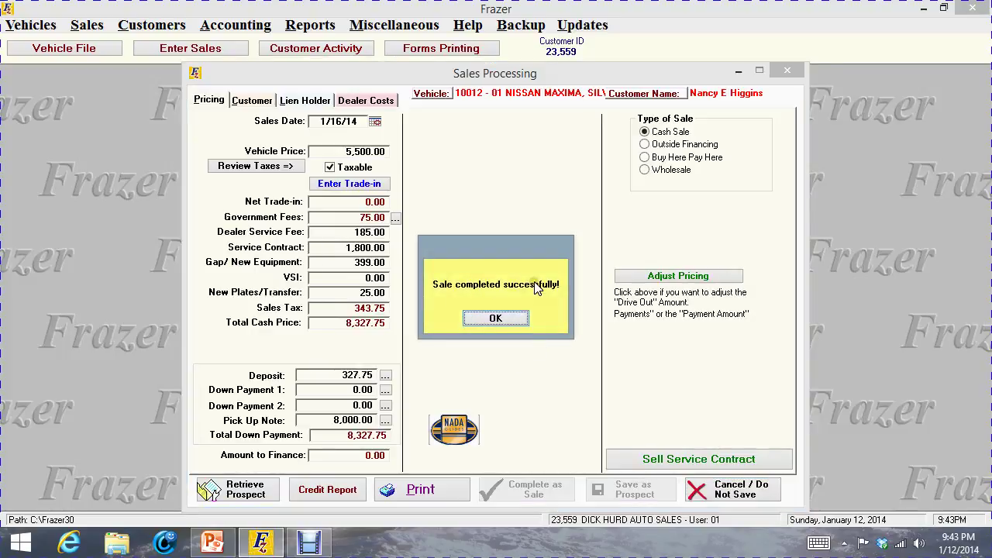
left_click(496, 320)
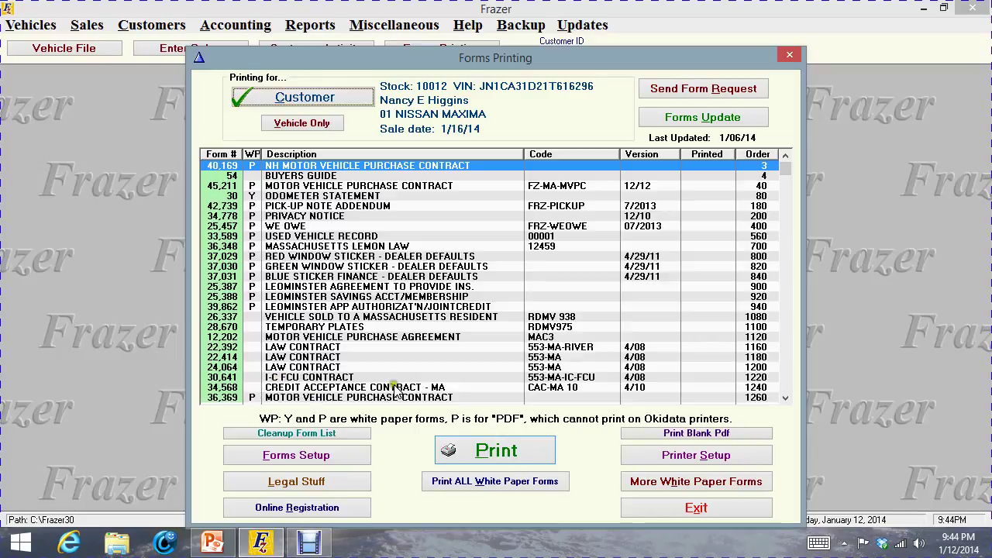
Close the Forms Printing window
left_click(792, 401)
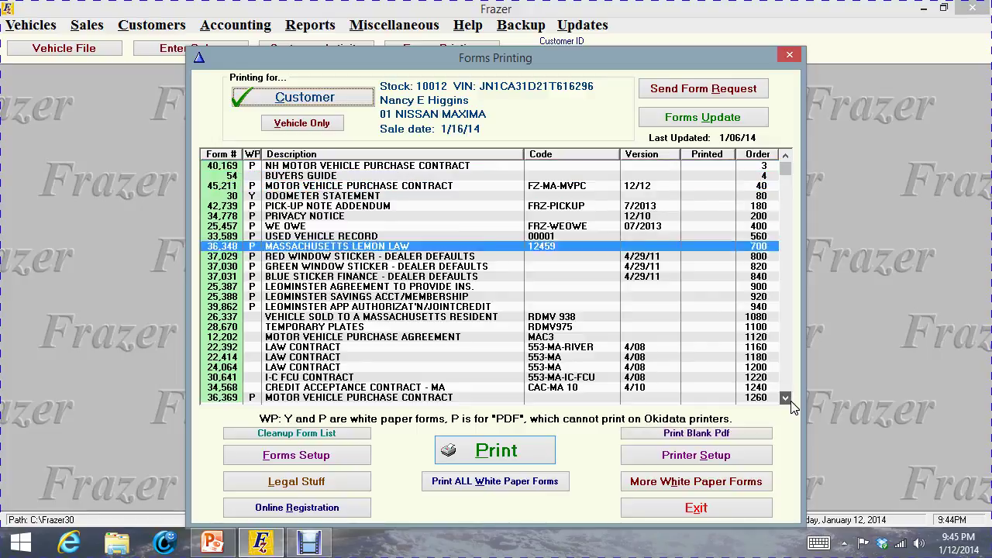
left_click_drag(792, 401, 791, 401)
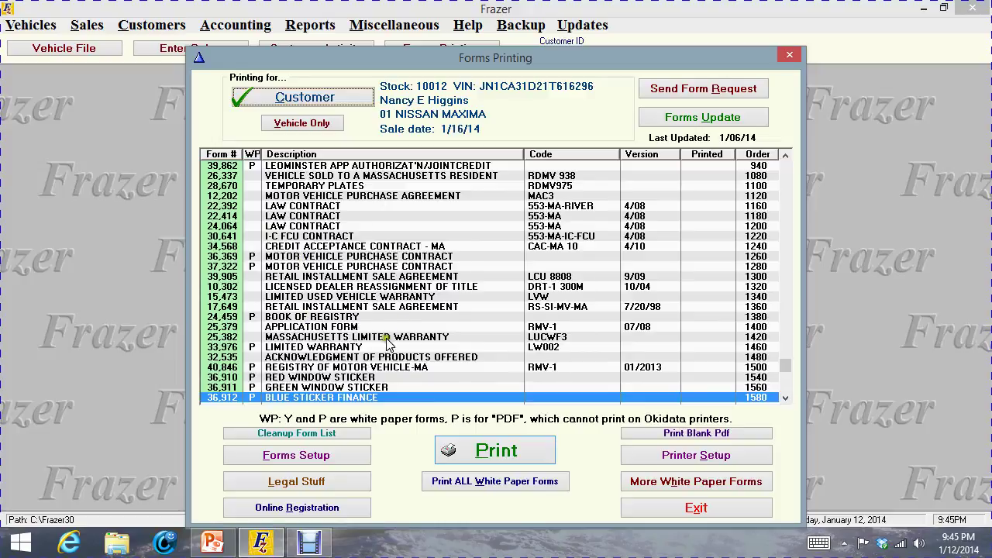
left_click_drag(788, 155, 788, 155)
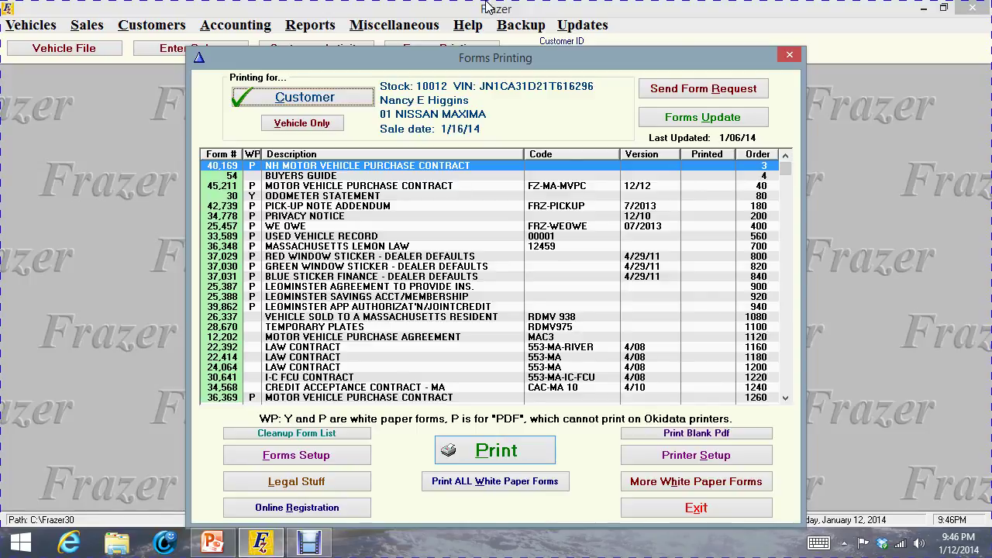
left_click(789, 58)
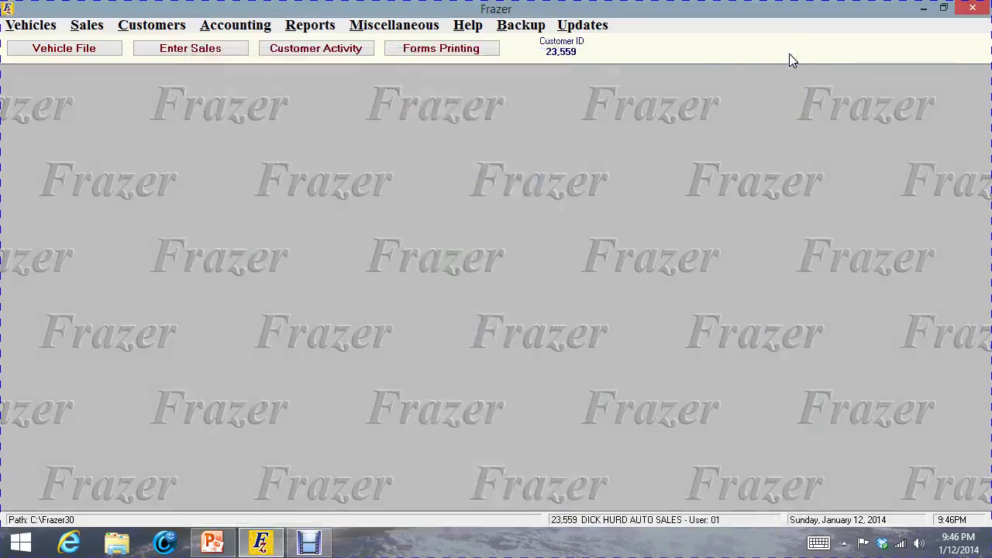
Confirm the prospect file has no entry for this sale, then bring up customer look-up
left_click(187, 48)
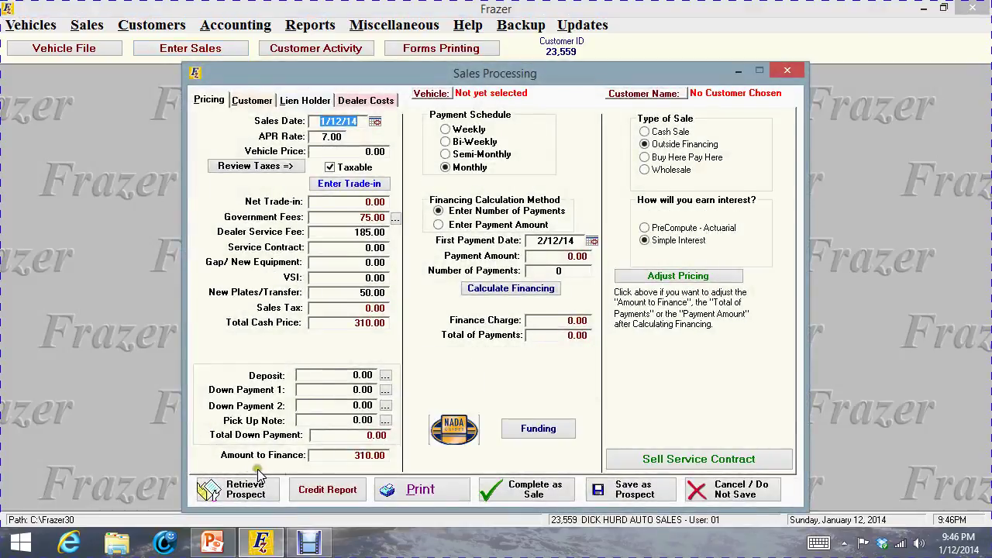
left_click(241, 496)
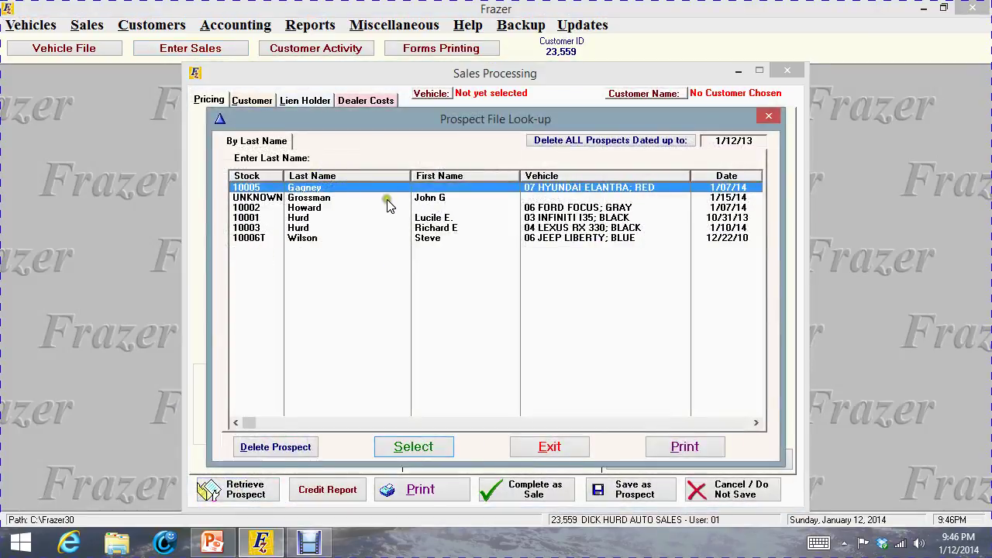
left_click(770, 117)
left_click(786, 70)
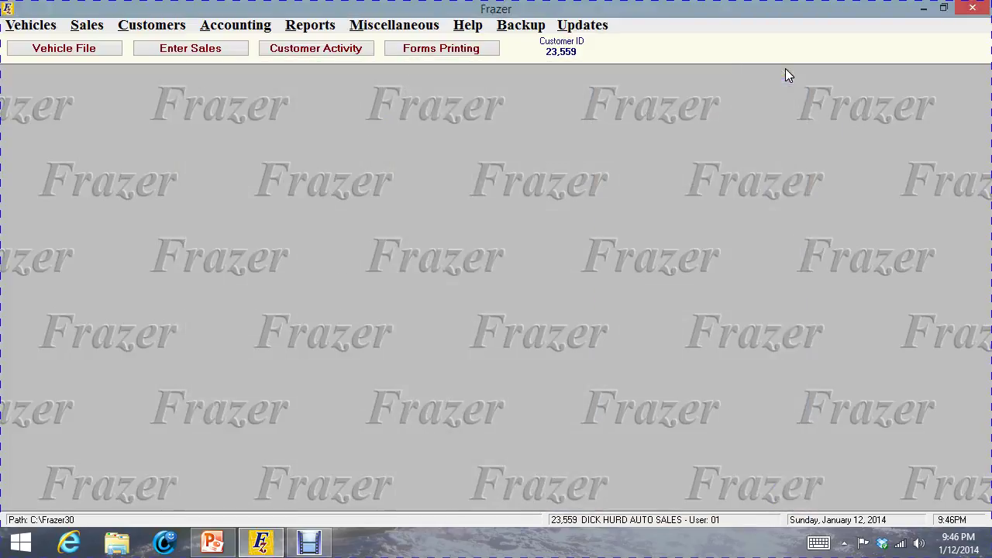
left_click(312, 49)
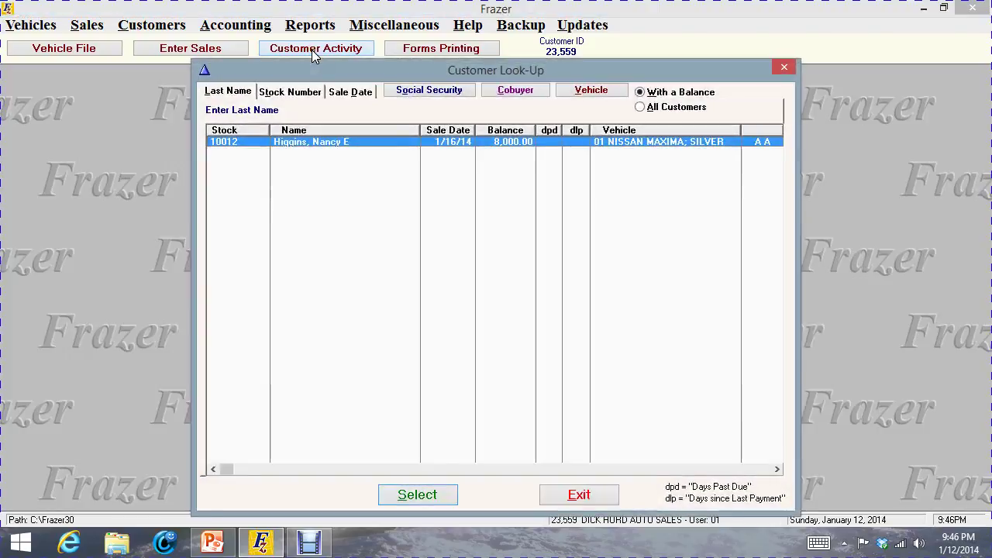
Start an 8,000.00 payment on the Nissan Maxima account as Payment - Cashiers Check
double_click(351, 142)
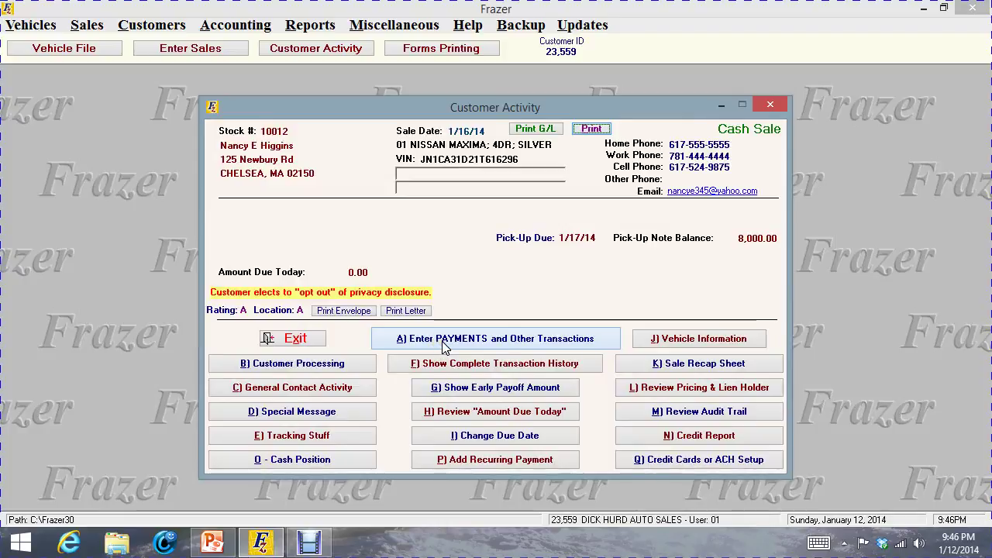
left_click(444, 345)
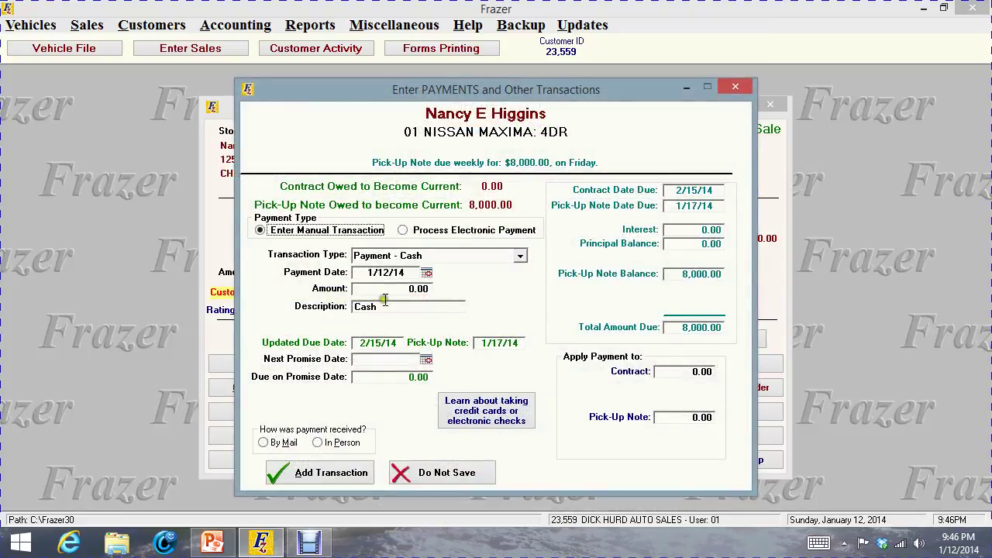
left_click(407, 288)
type("800")
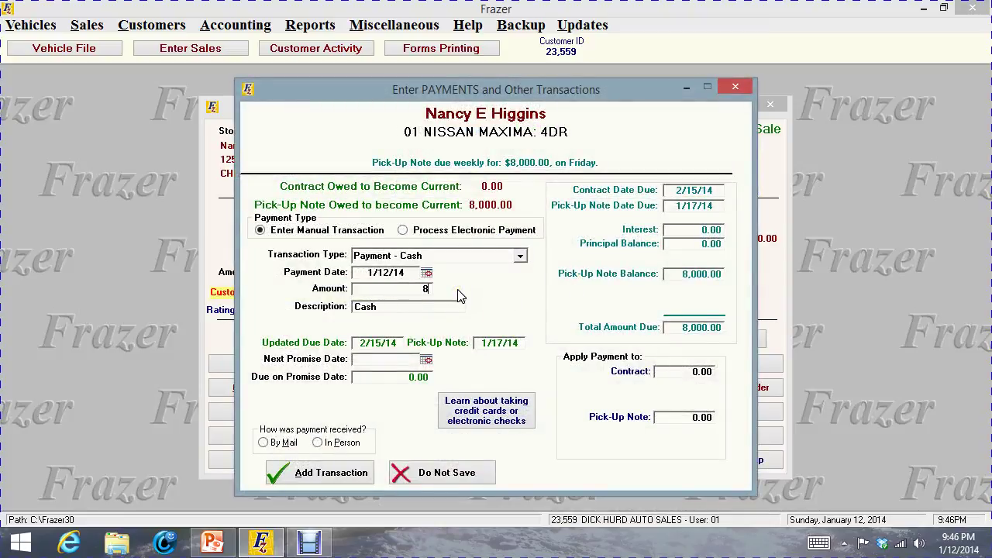
type(".00")
left_click(520, 256)
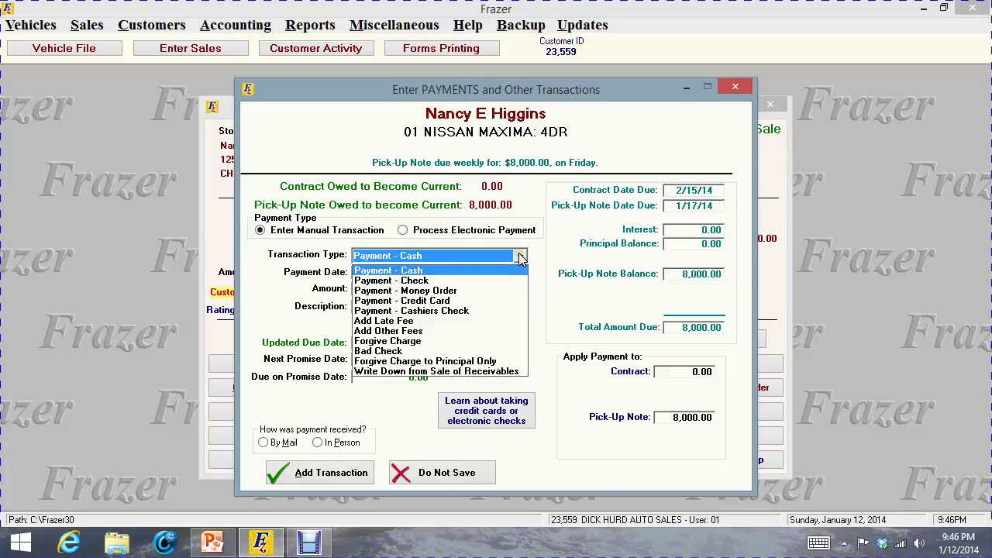
left_click(425, 311)
Enter the check number, add the transaction without a receipt, and close the account
left_click(376, 327)
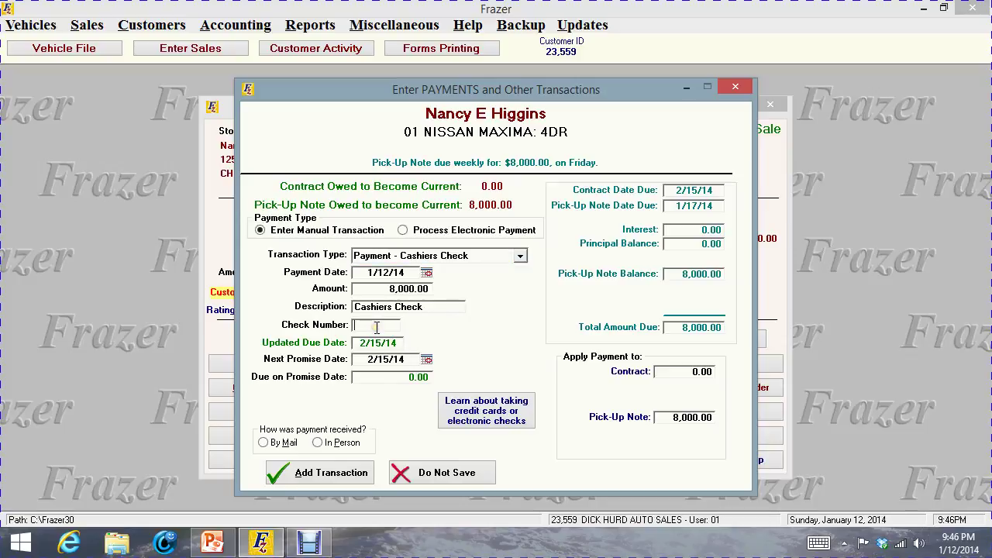
type("22354")
left_click(325, 472)
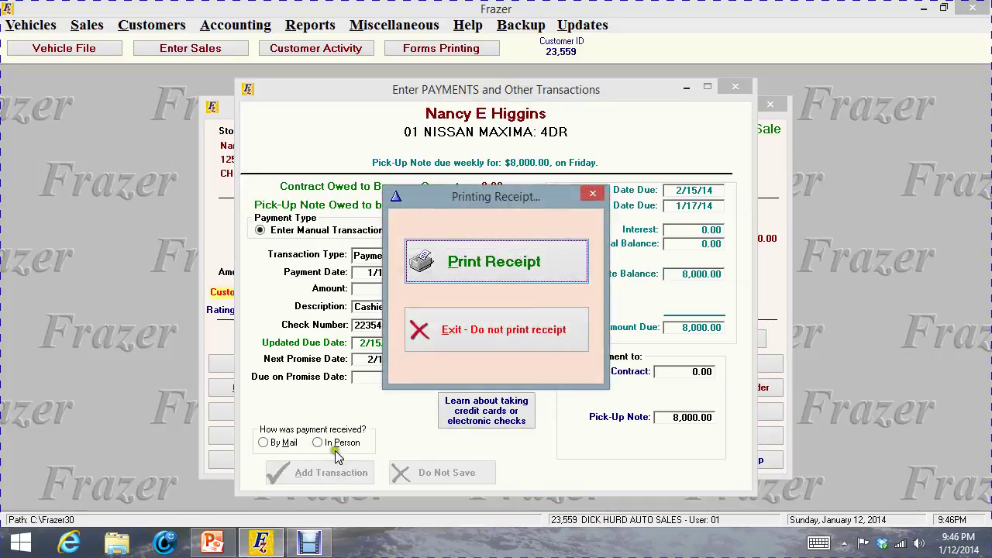
left_click(509, 321)
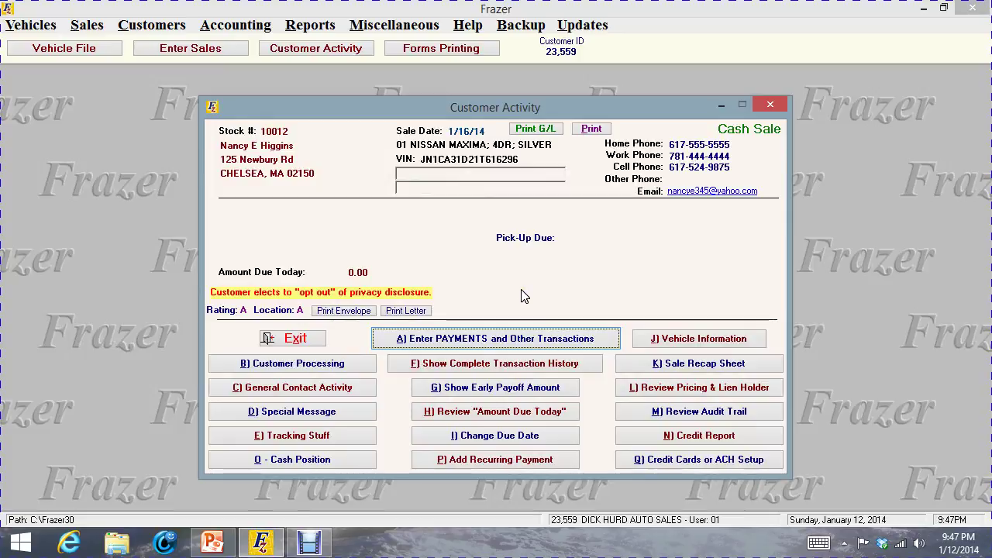
left_click(775, 103)
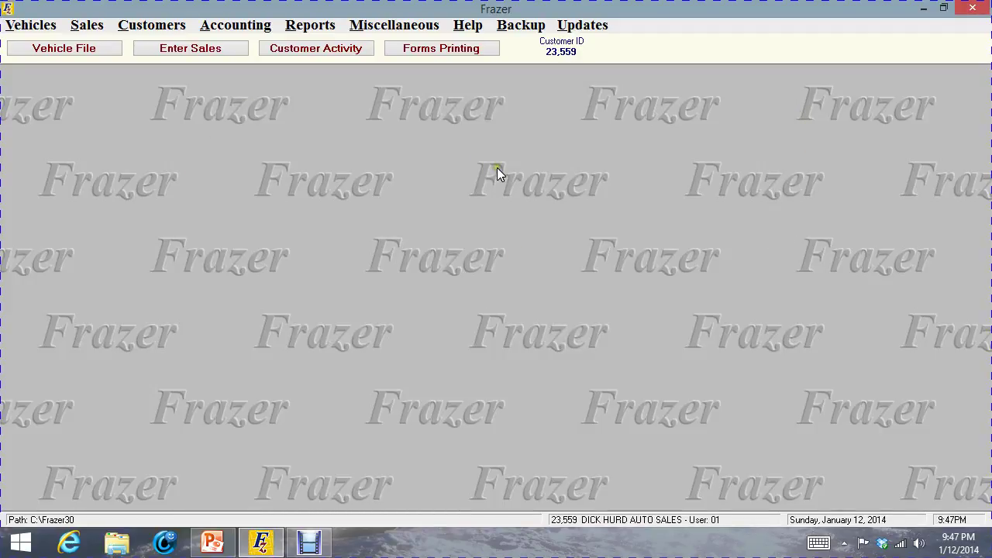
Reopen the Nissan Maxima customer's account, listing all customers including zero balances
left_click(320, 51)
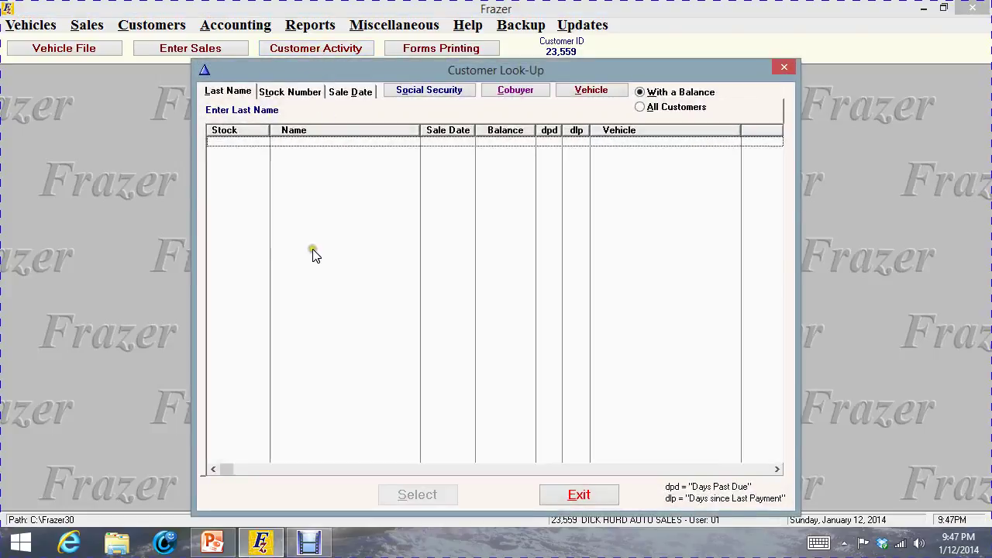
left_click(641, 107)
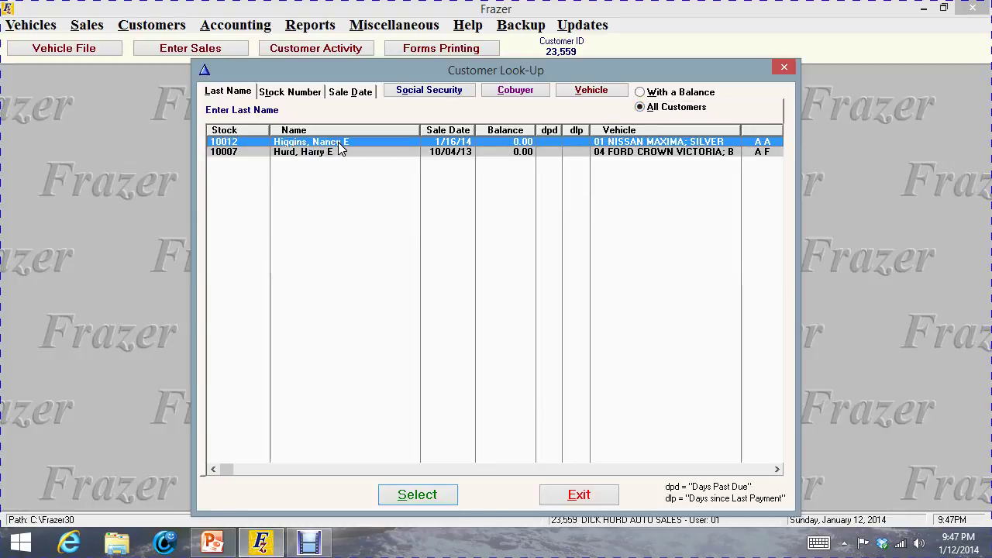
double_click(339, 144)
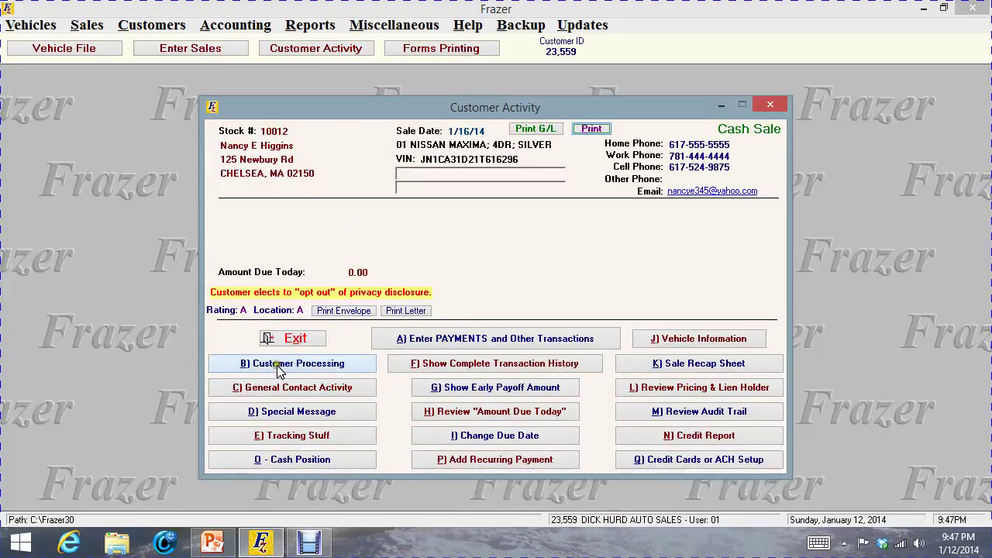
Cancel the Nissan Maxima sale, removing its payments and returning the customer to prospects
left_click(280, 366)
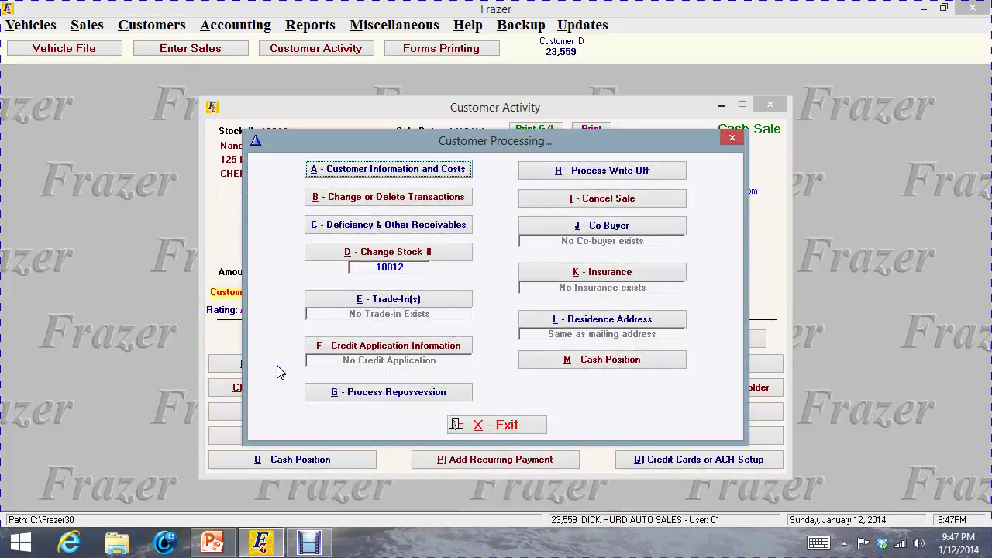
left_click(577, 199)
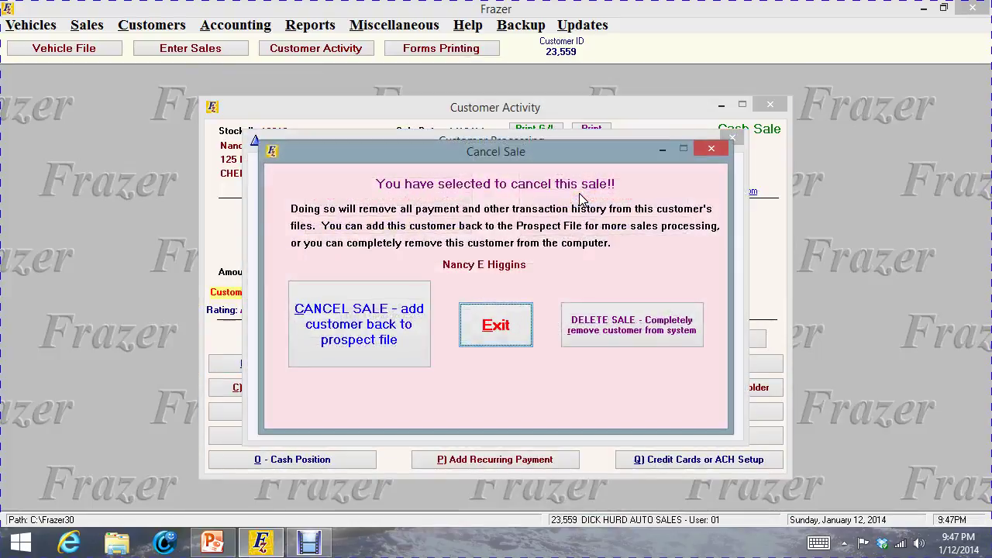
left_click(357, 304)
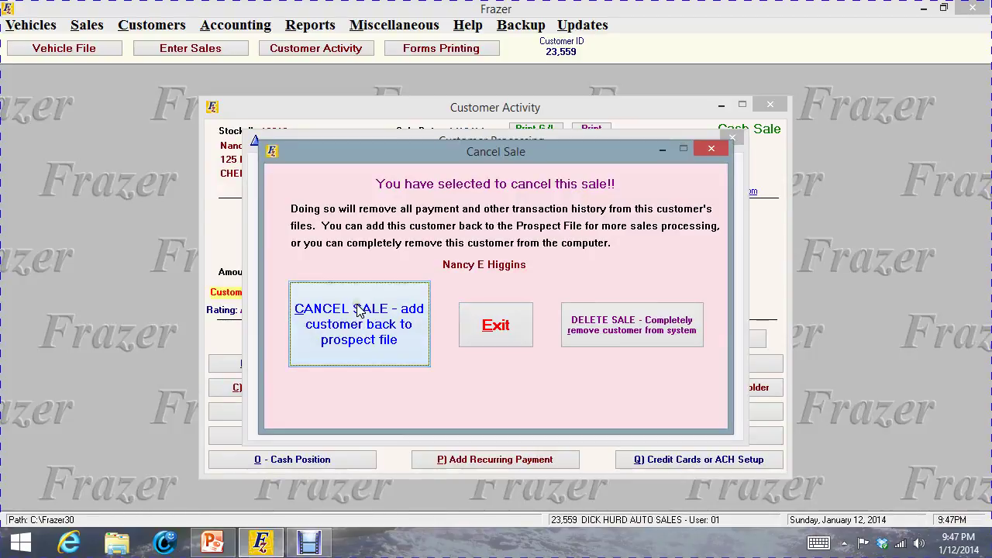
left_click(455, 320)
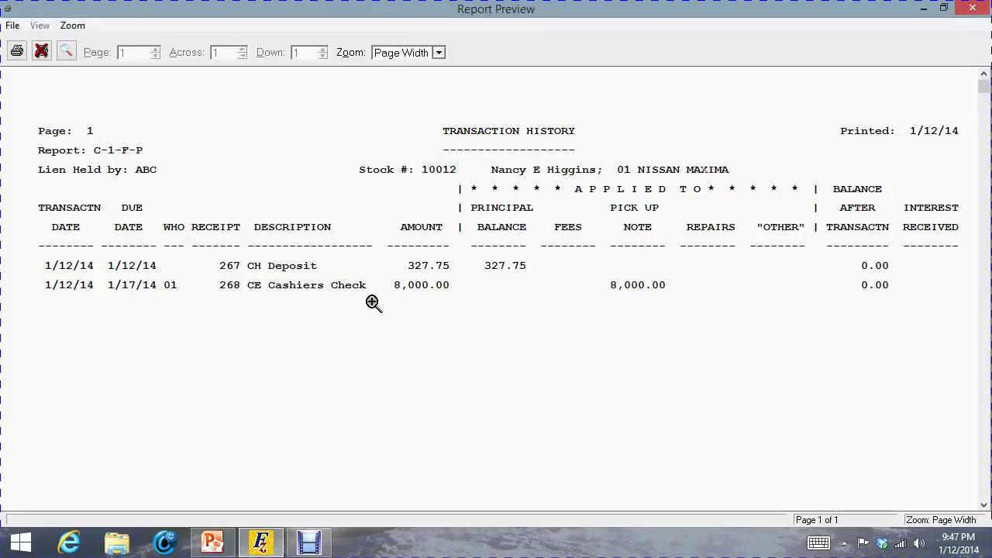
left_click(973, 7)
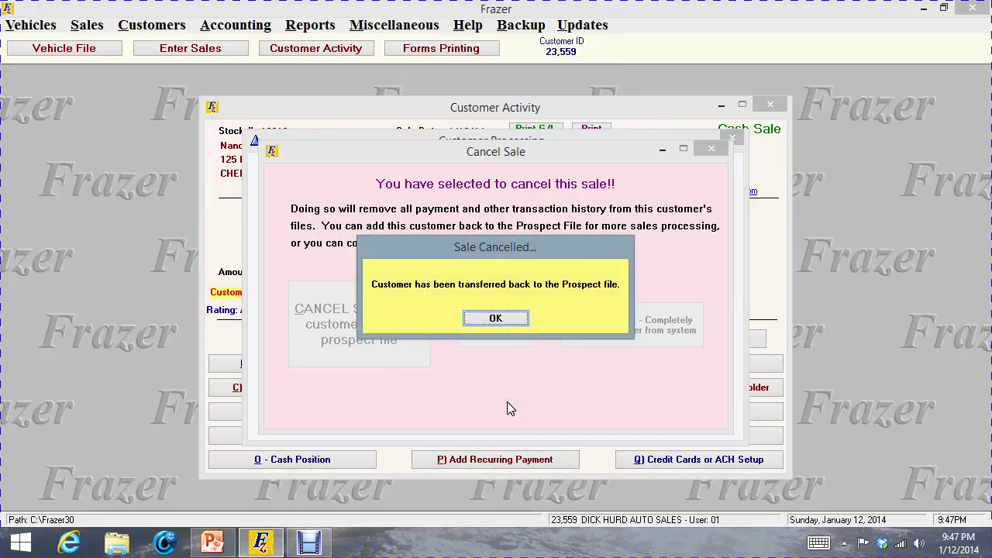
left_click(497, 318)
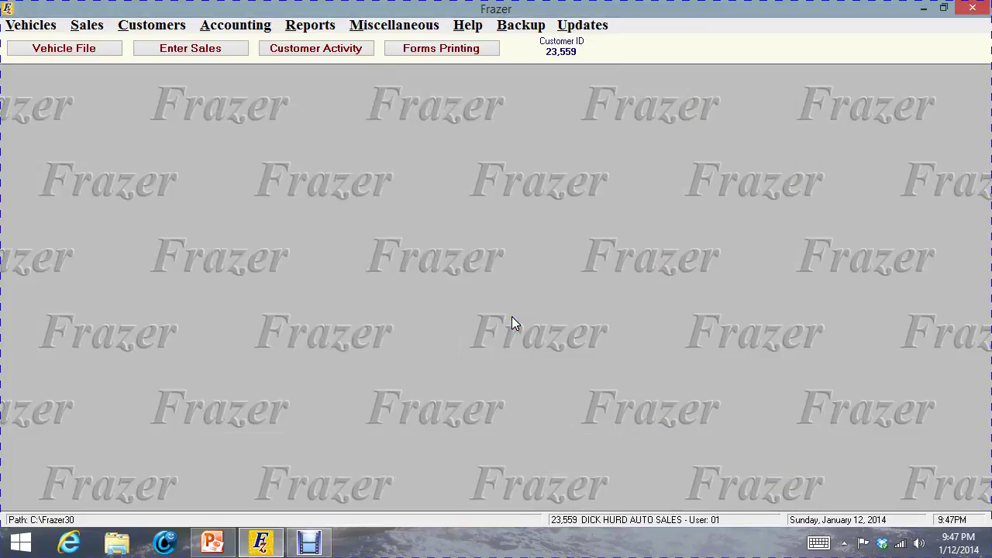
Retrieve the customer's Nissan Maxima prospect into a new sale, keeping the existing mileage
left_click(59, 49)
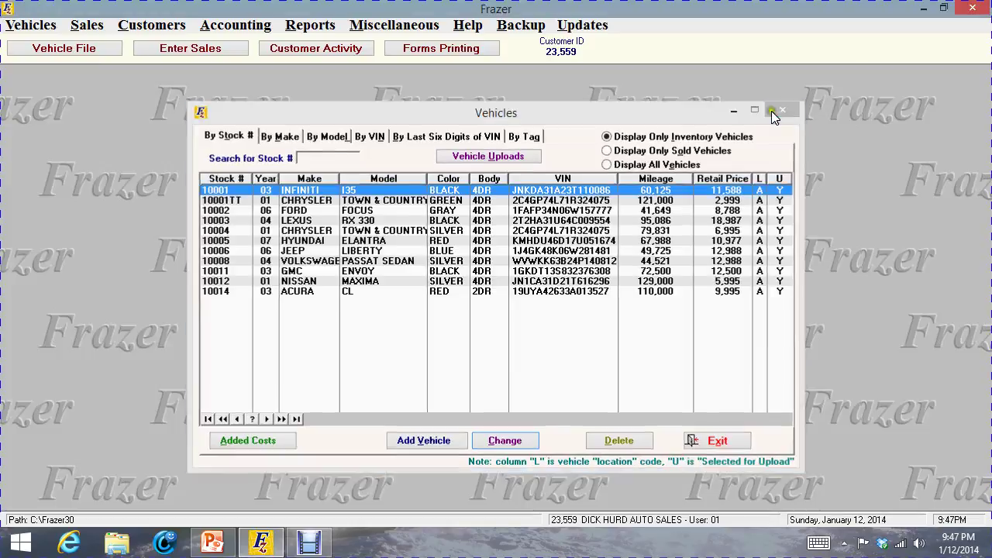
left_click(794, 107)
left_click(197, 49)
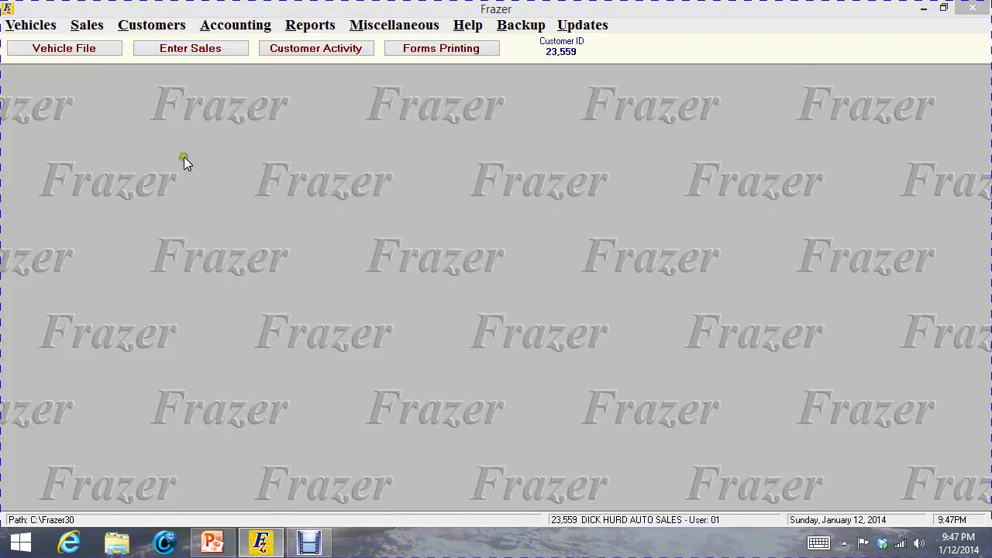
left_click(241, 496)
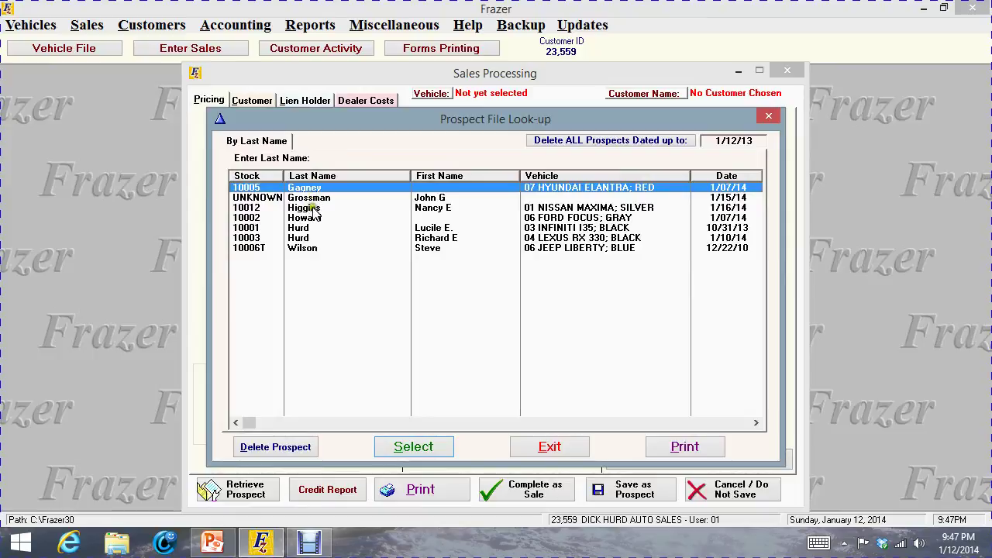
double_click(312, 207)
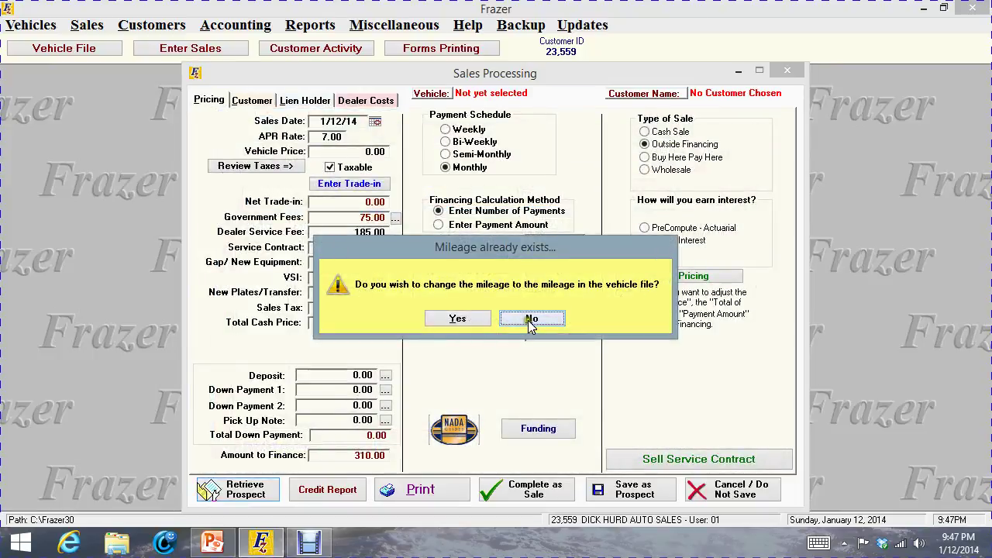
left_click(528, 321)
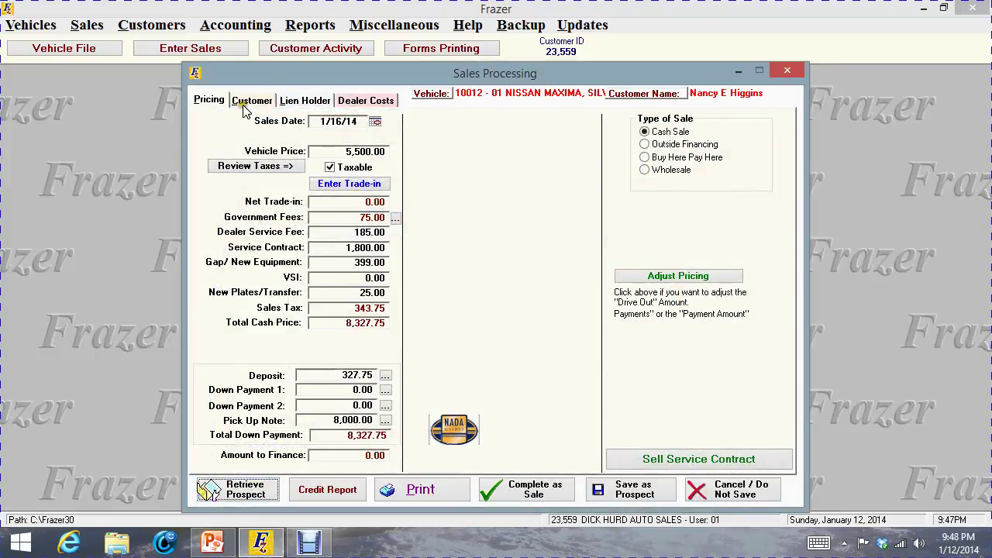
Save the deal back as a prospect from the Customer tab
left_click(247, 102)
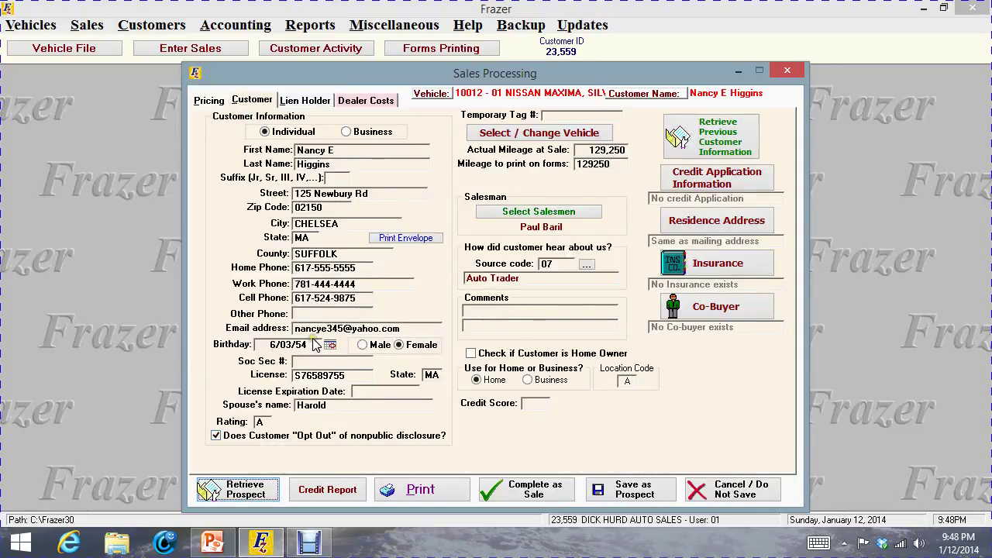
left_click(640, 488)
left_click(509, 319)
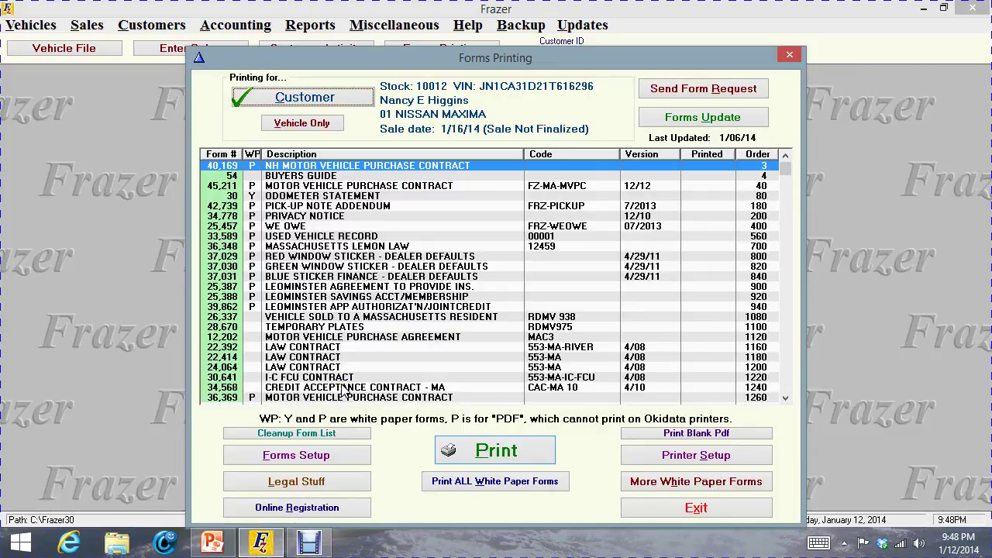
Close the Forms Printing window, leaving the Maxima deal as a saved prospect
left_click(791, 56)
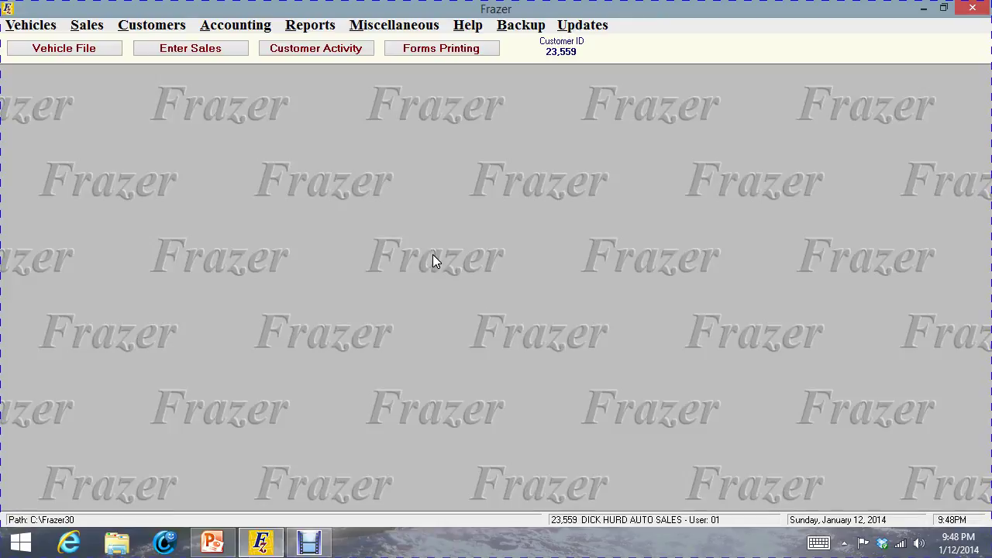
left_click(467, 25)
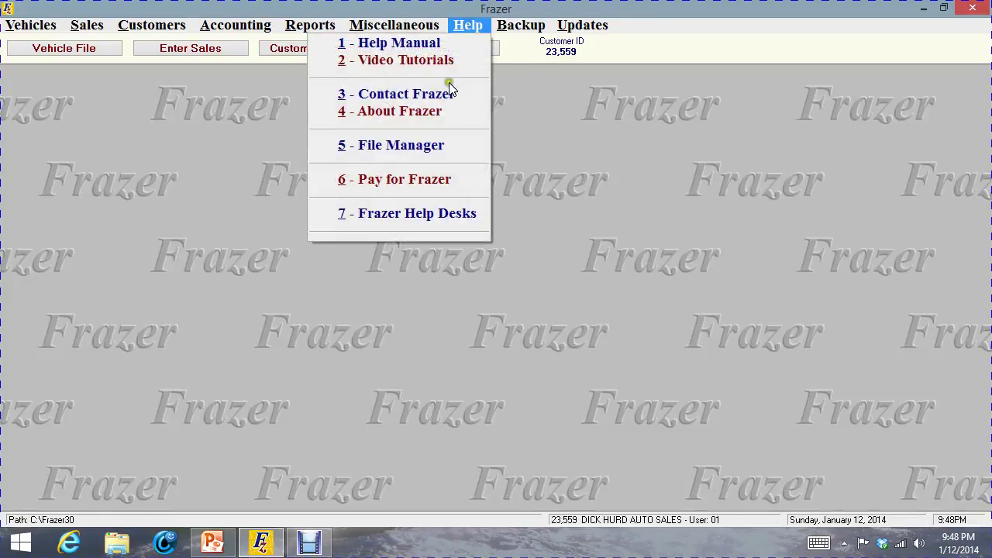
left_click(409, 94)
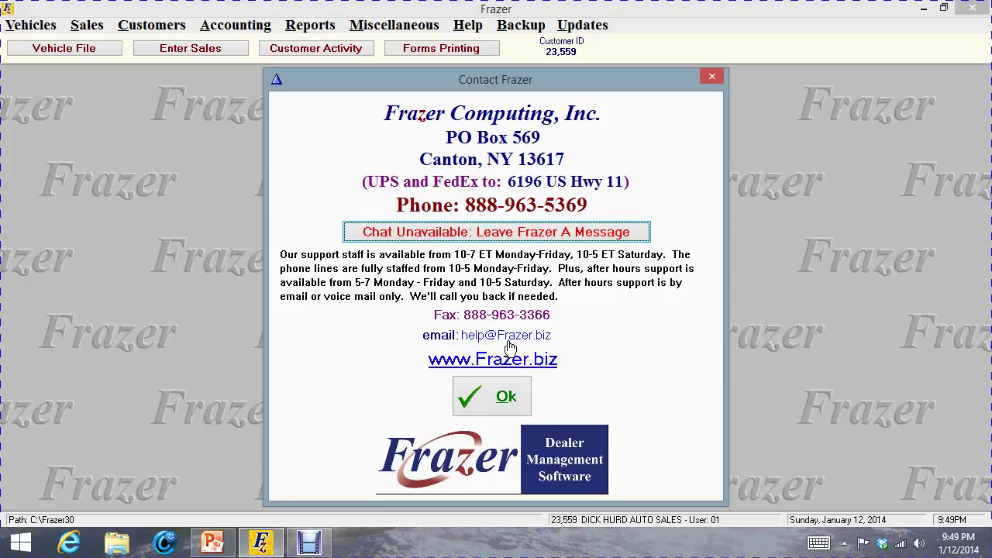
left_click(504, 396)
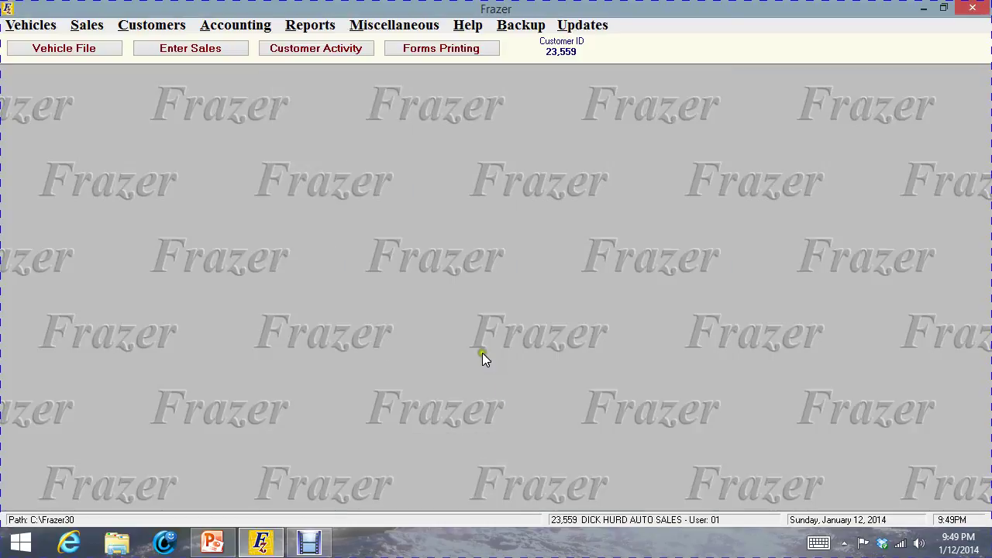